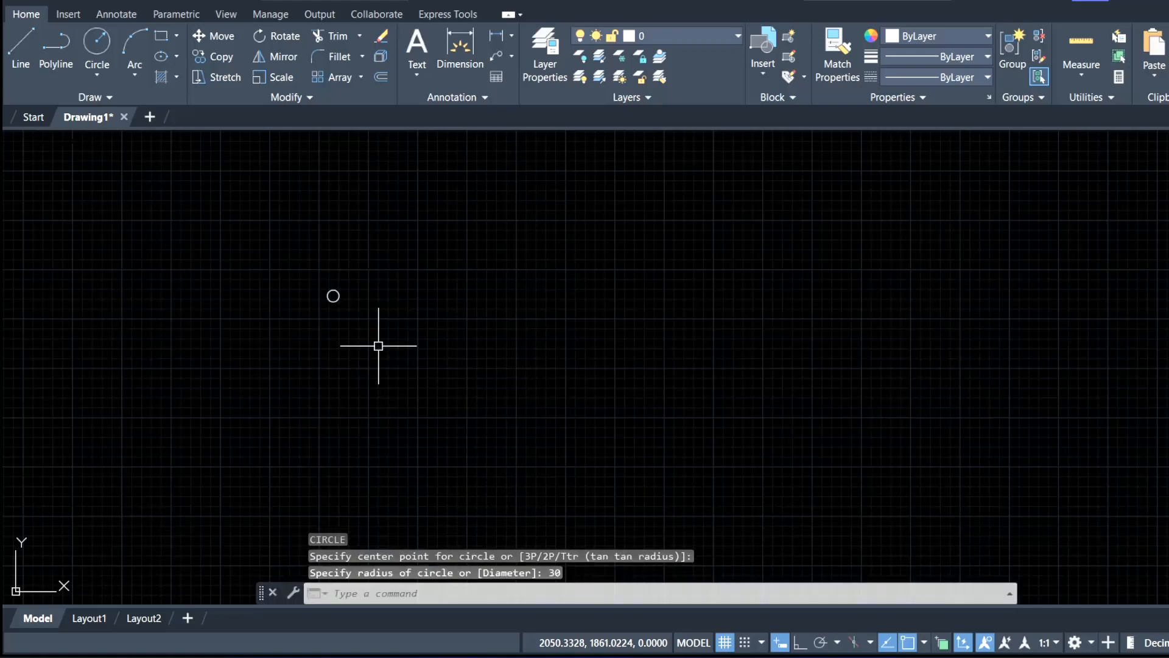
- Draw a circle of radius 15 concentric with the existing circle of radius 30
key("Return")
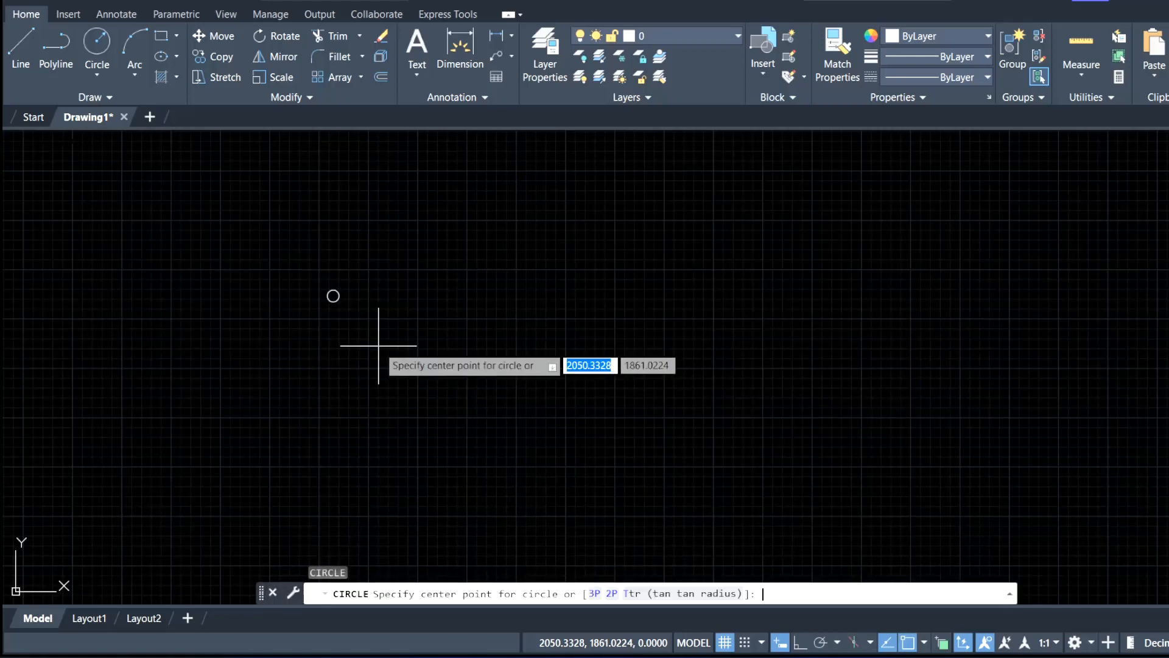
scroll(332, 295, "up", 5)
scroll(331, 294, "up", 2)
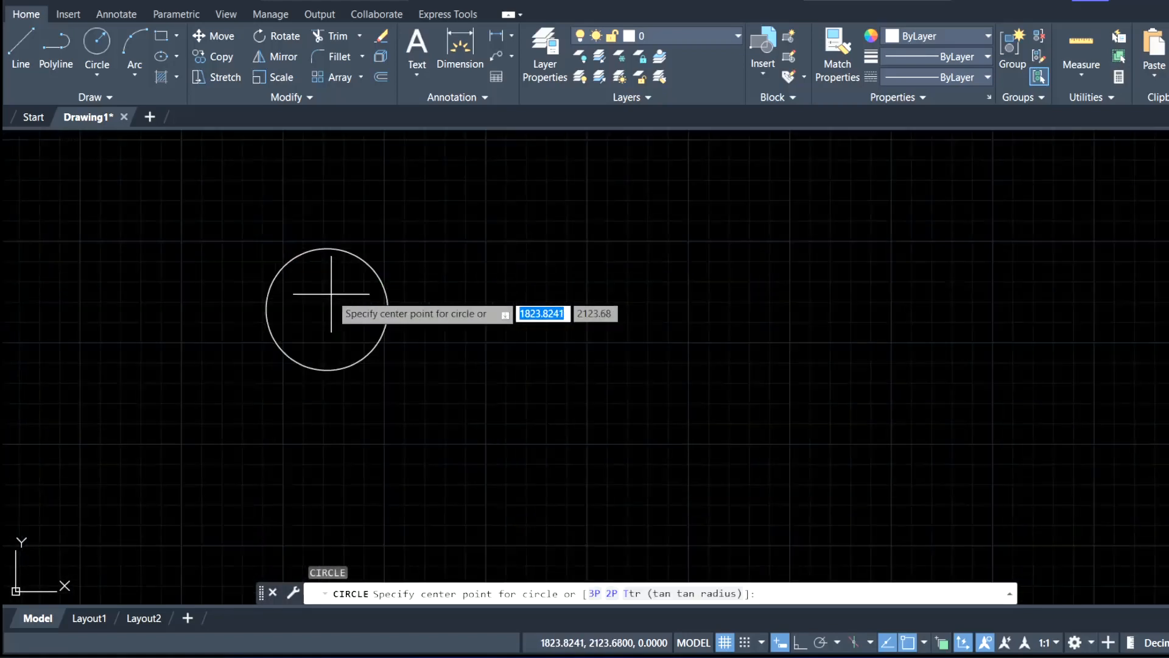
left_click(327, 309)
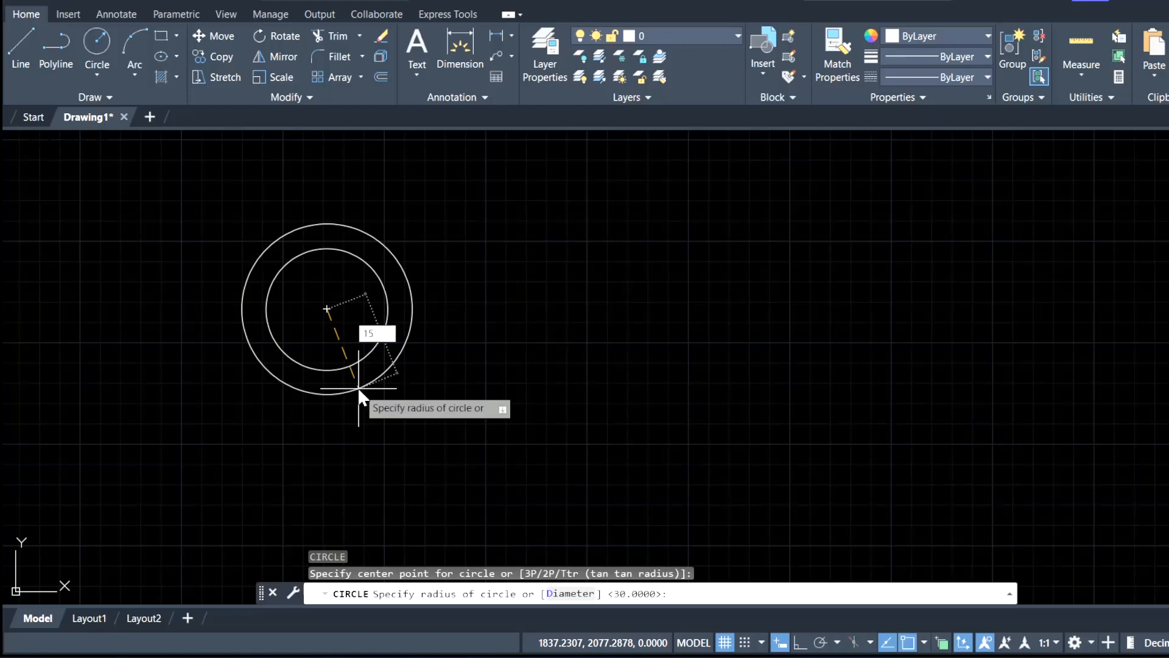
key("Return")
- Turn Ortho on and draw a horizontal line 105 units long to the right from the centre of the concentric circles
scroll(329, 380, "up", 4)
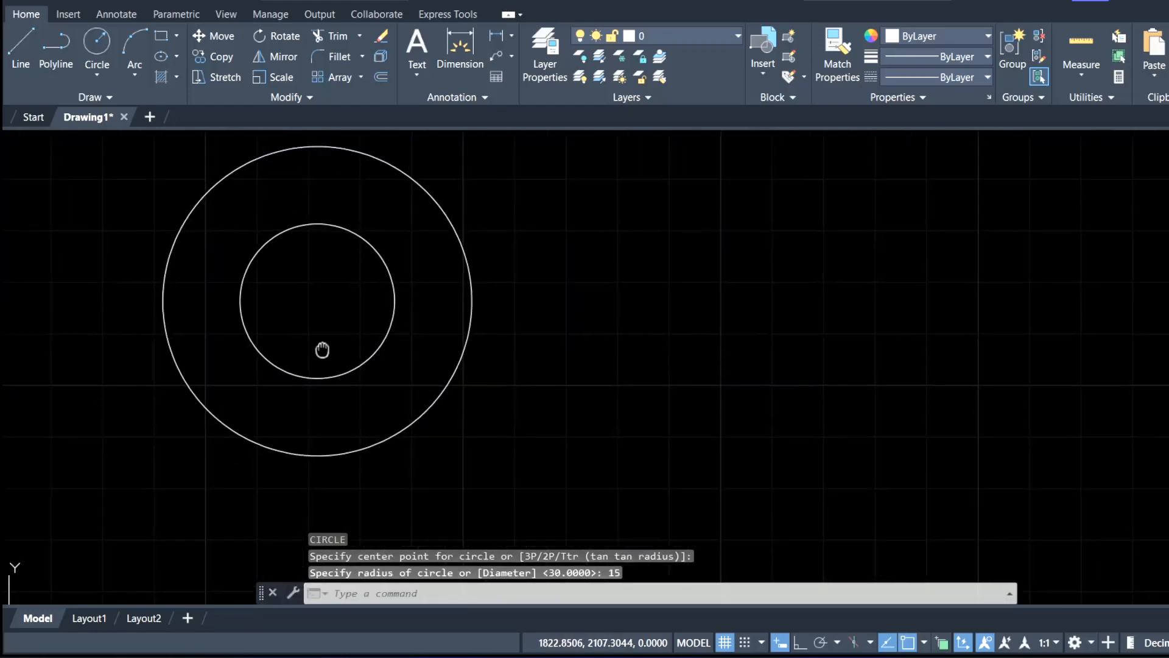
type("l")
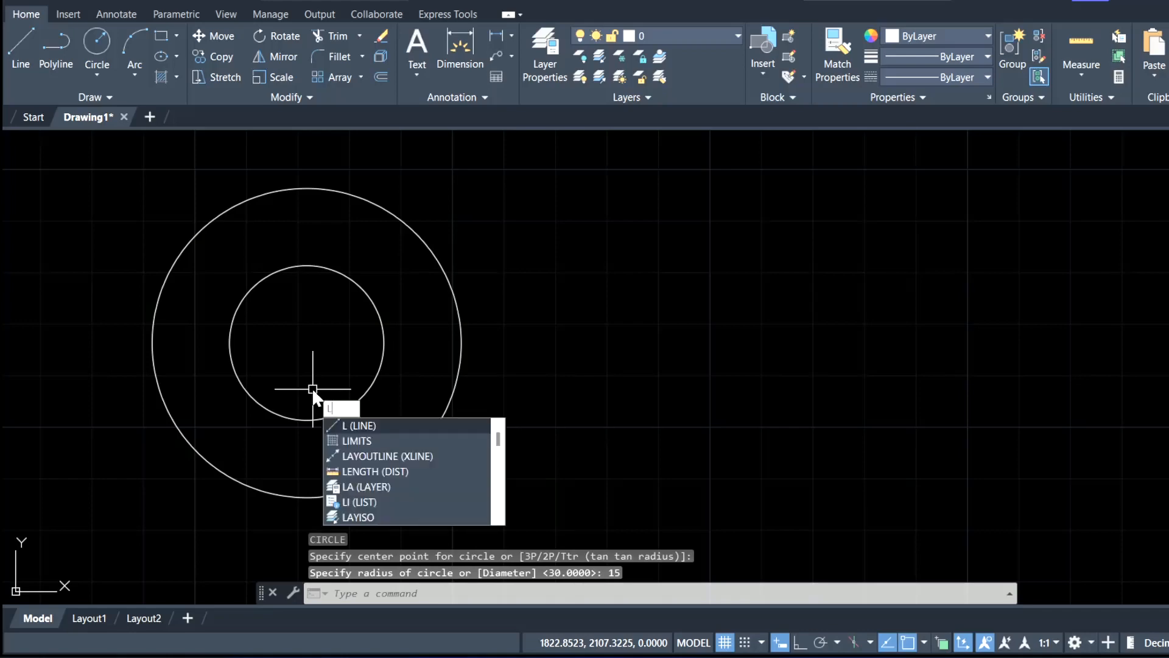
key("Return")
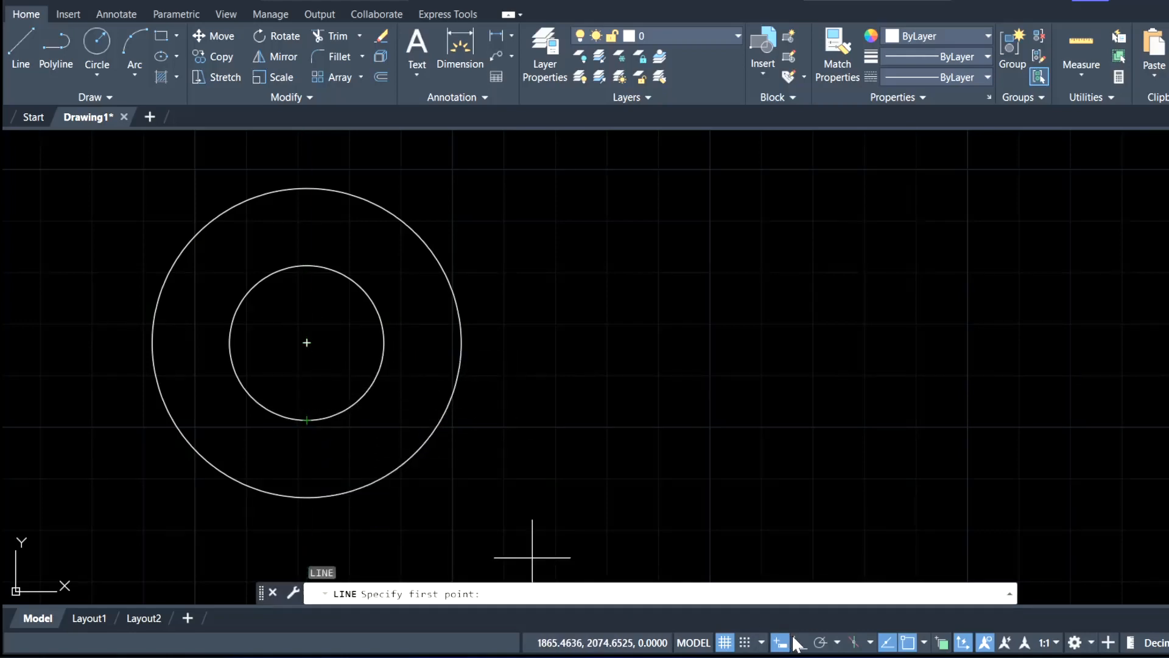
left_click(307, 342)
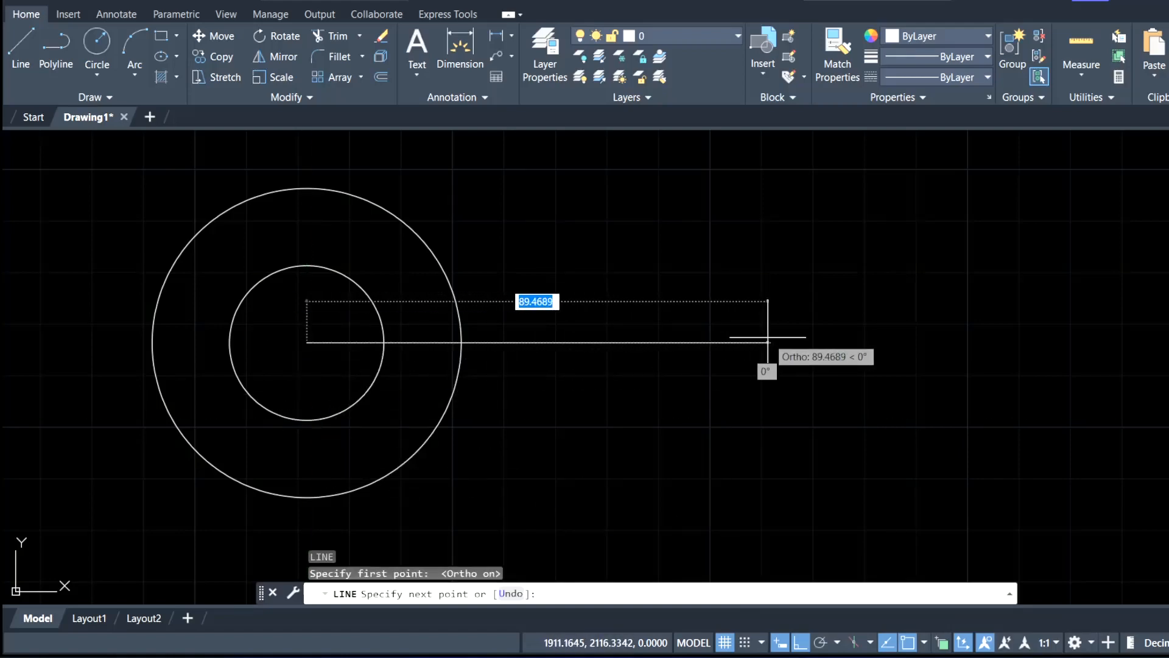
type("105")
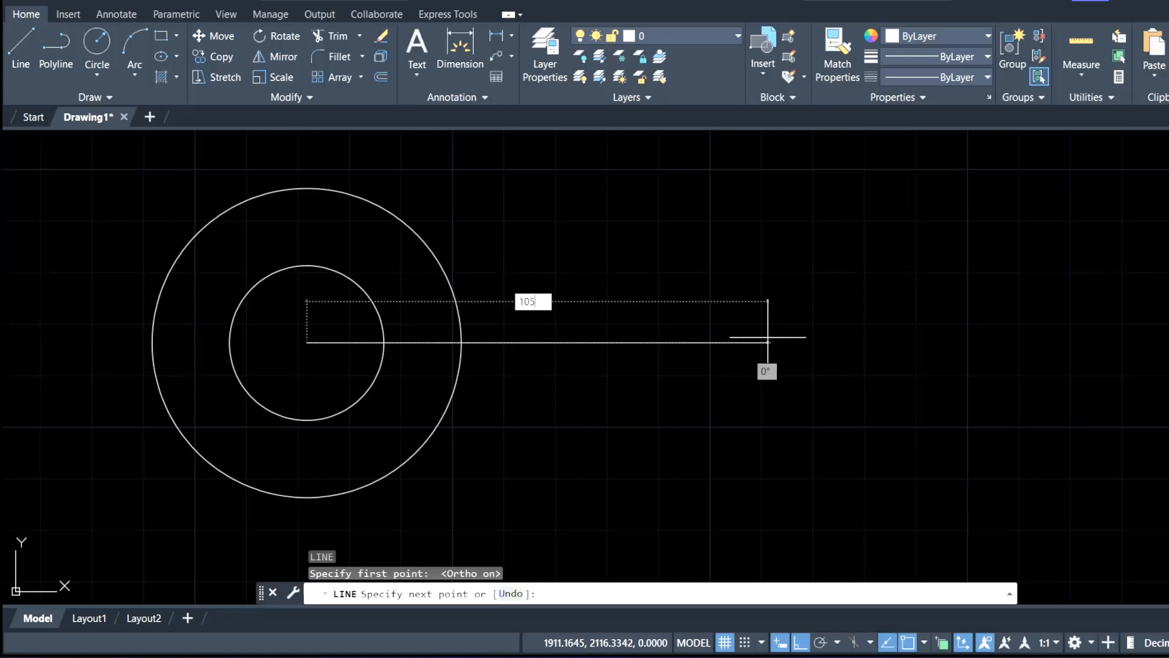
key("Return")
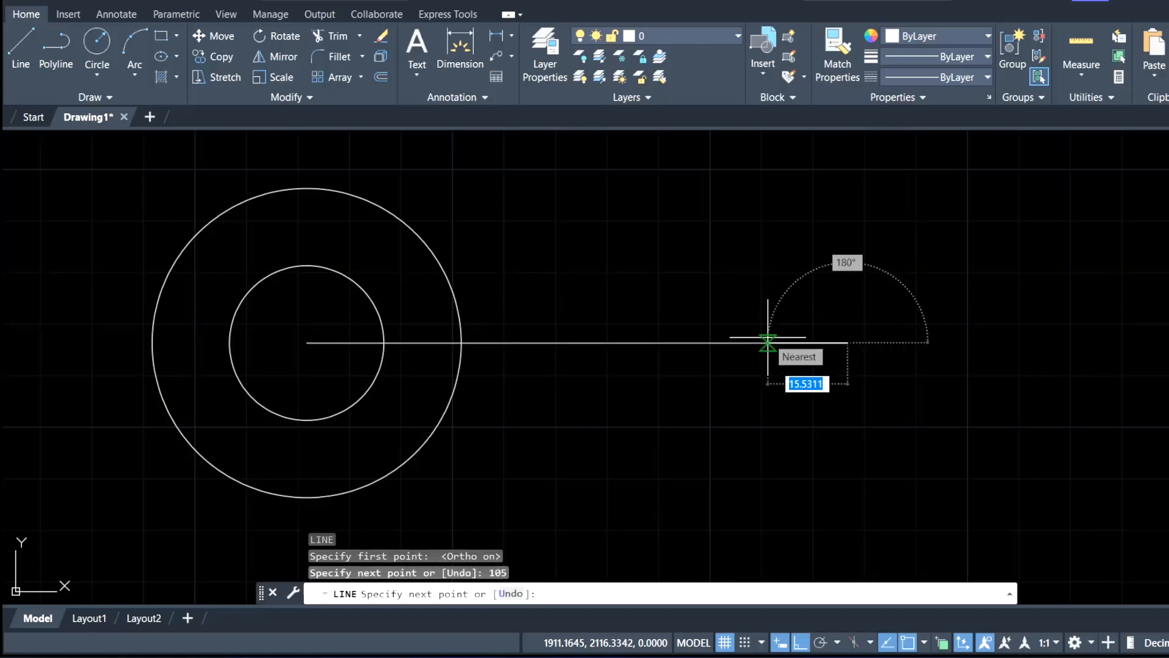
key("Escape")
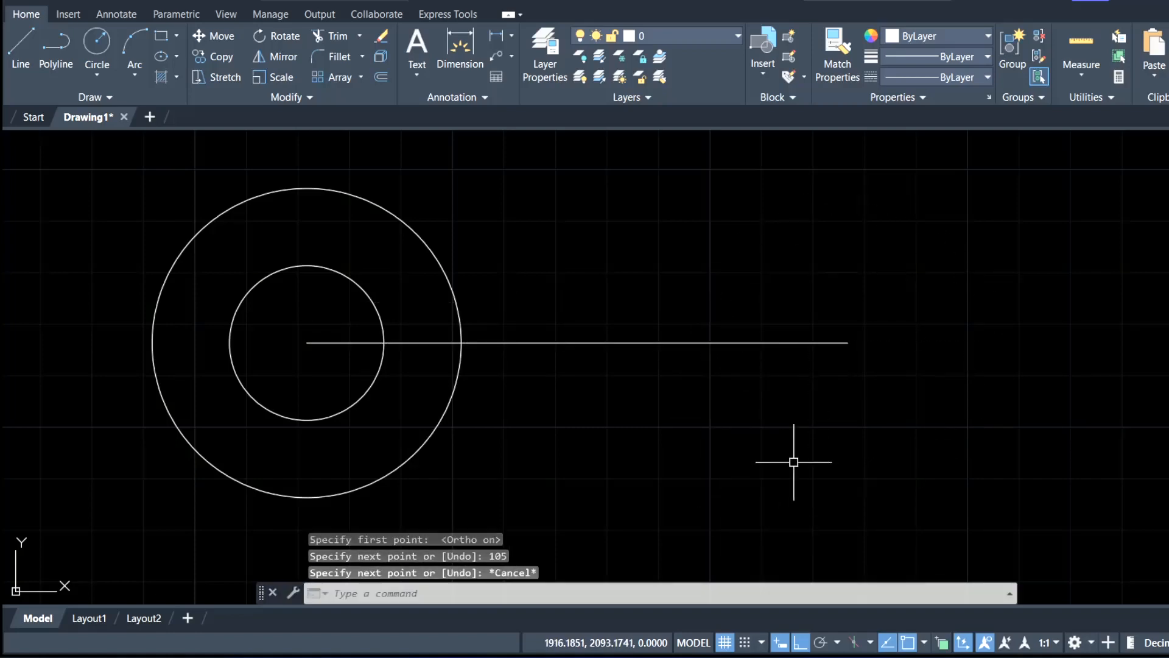
key("Return")
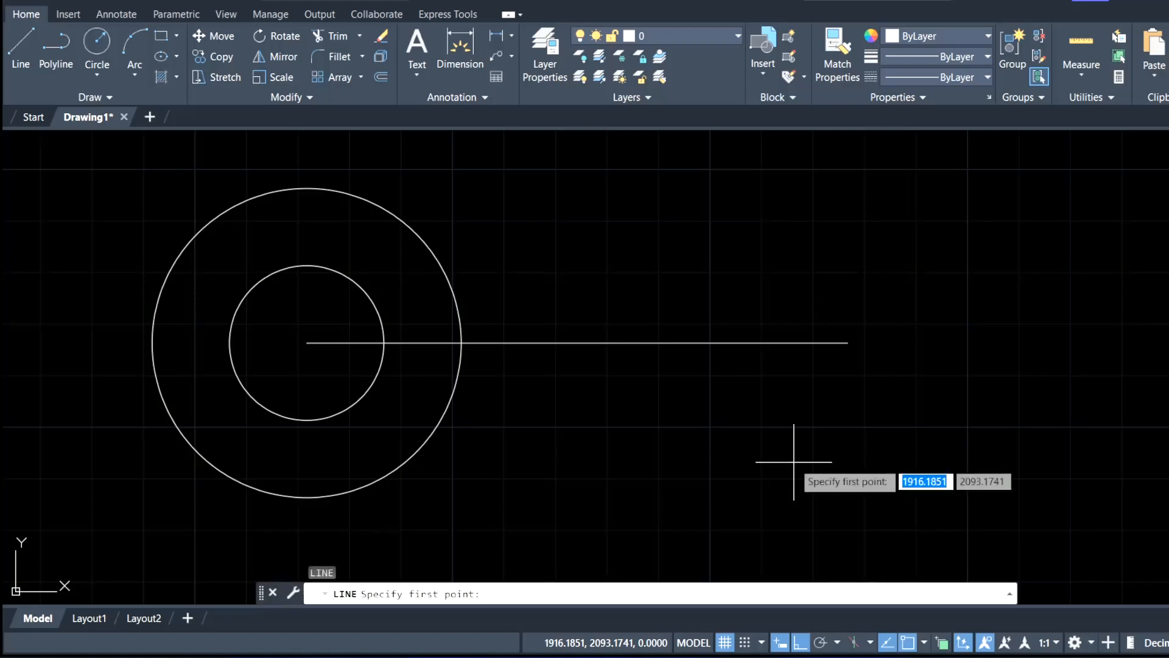
left_click(847, 343)
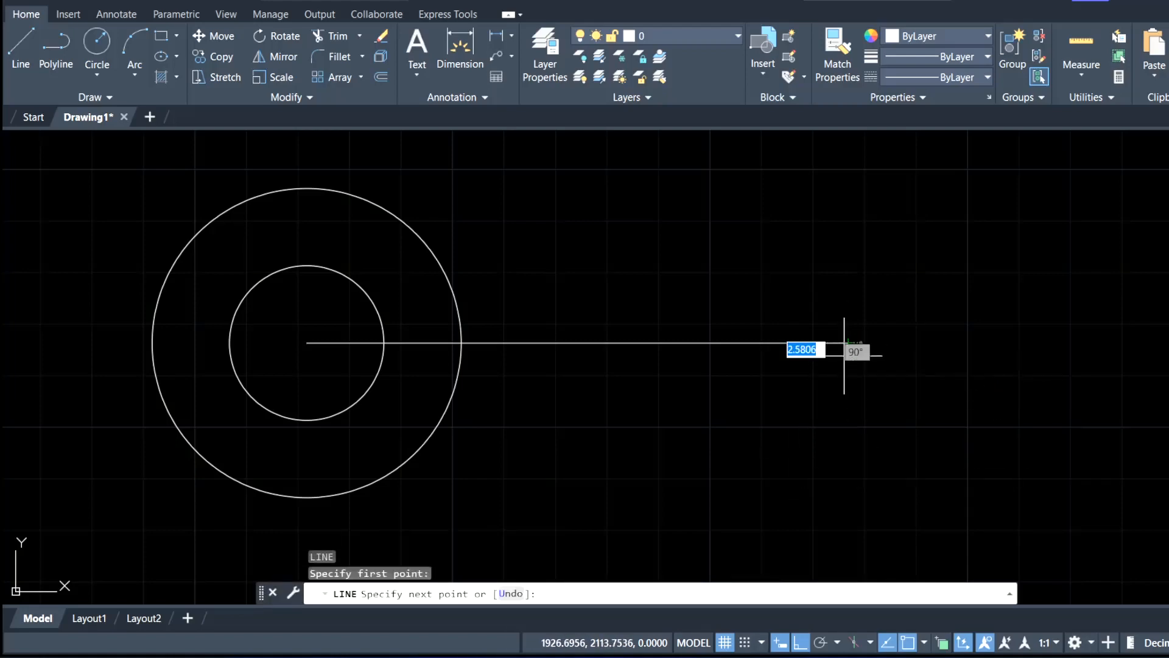
key("Escape")
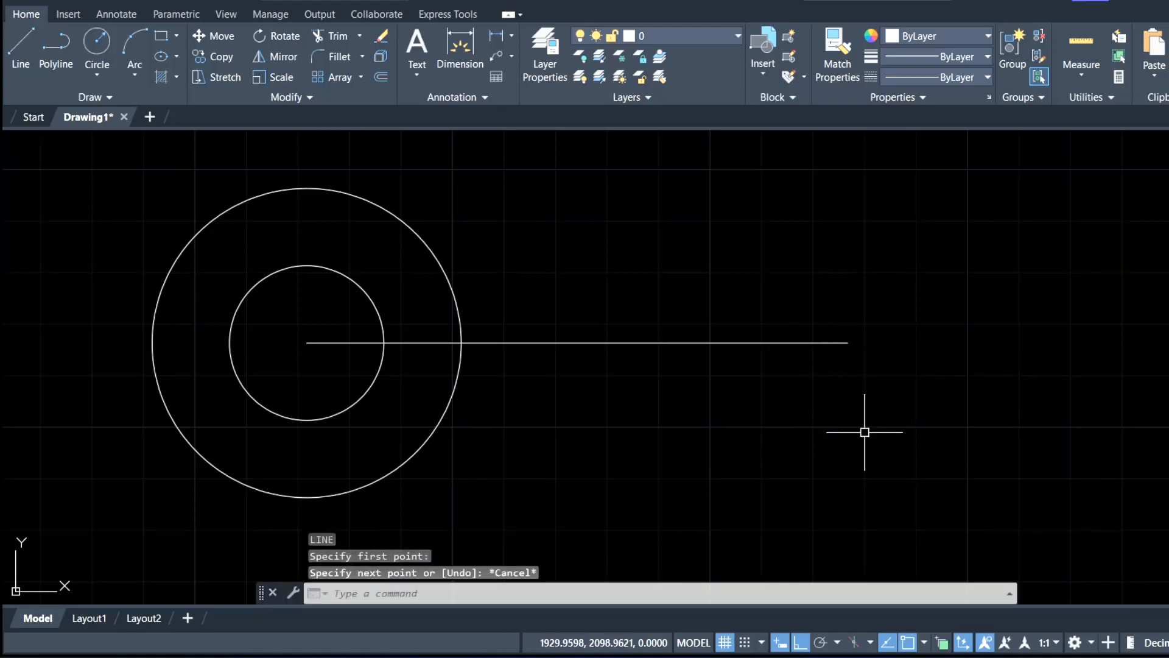
- Draw two concentric circles with radii of 10 and 21 centred on the right end of the horizontal line
type("c")
key("Return")
left_click(848, 343)
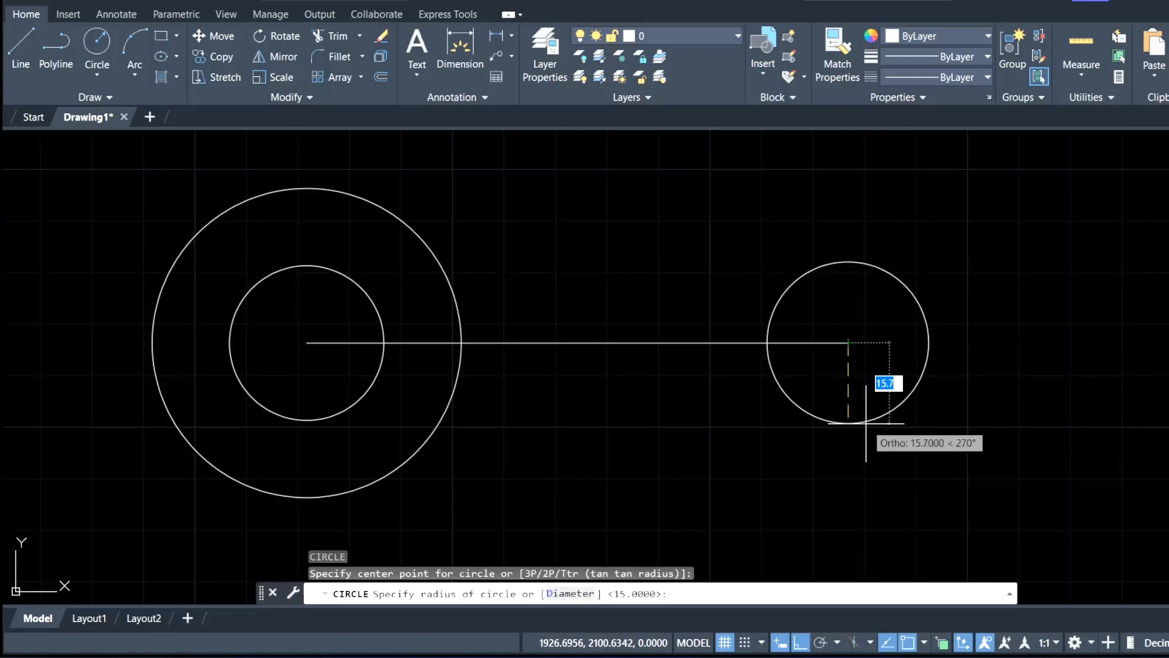
type("10")
key("Return")
key("Return")
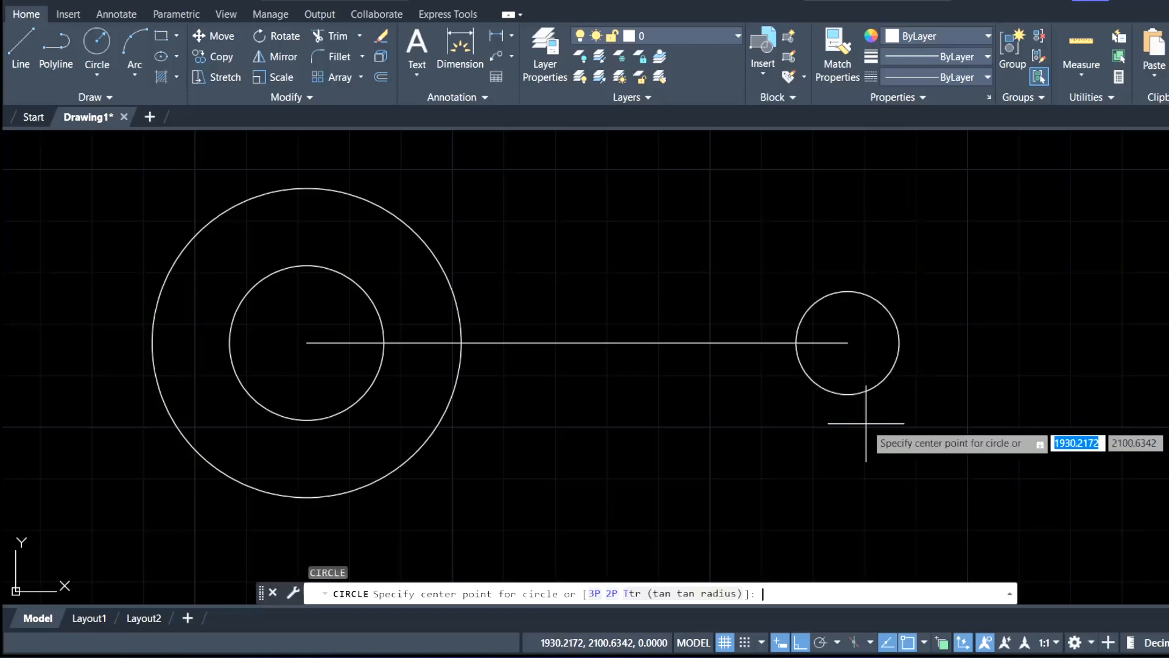
left_click(847, 343)
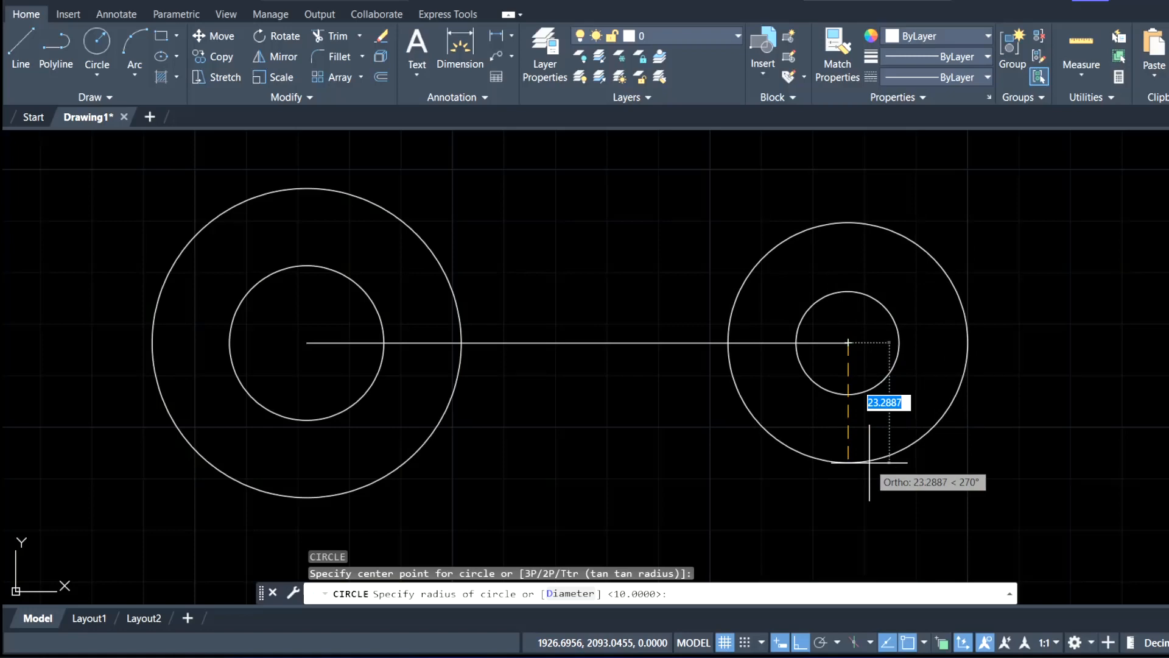
type("21")
key("Return")
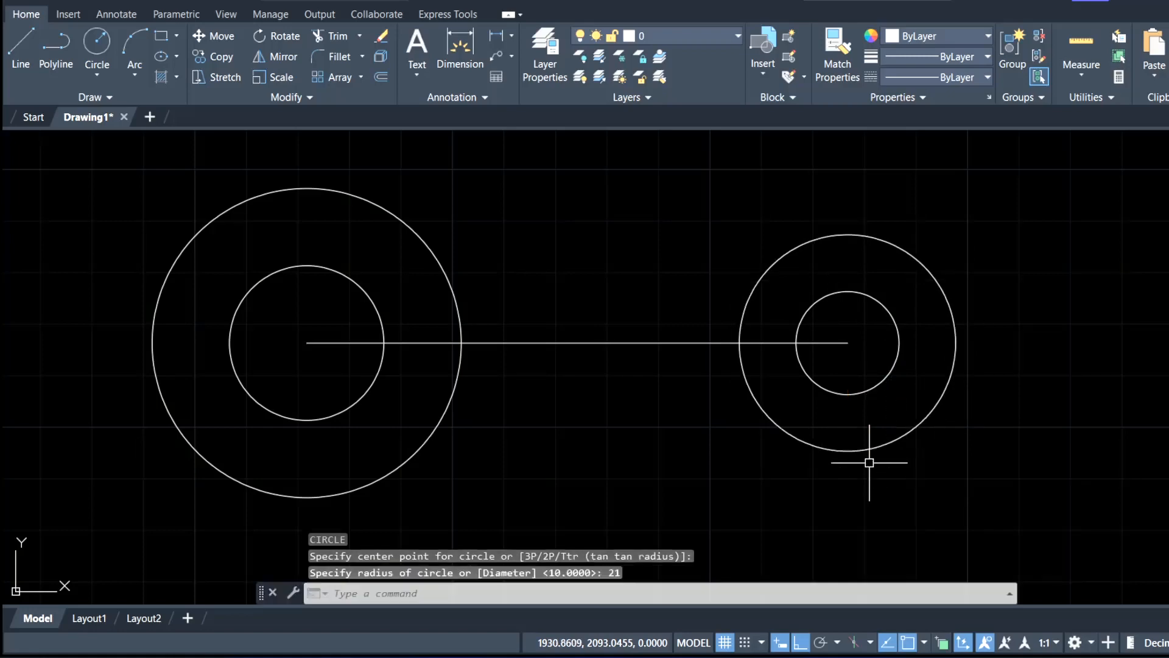
- Draw a vertical line through the left circles, from the top quadrant to the bottom quadrant of the radius 30 circle
middle_click_drag(587, 440, 615, 462)
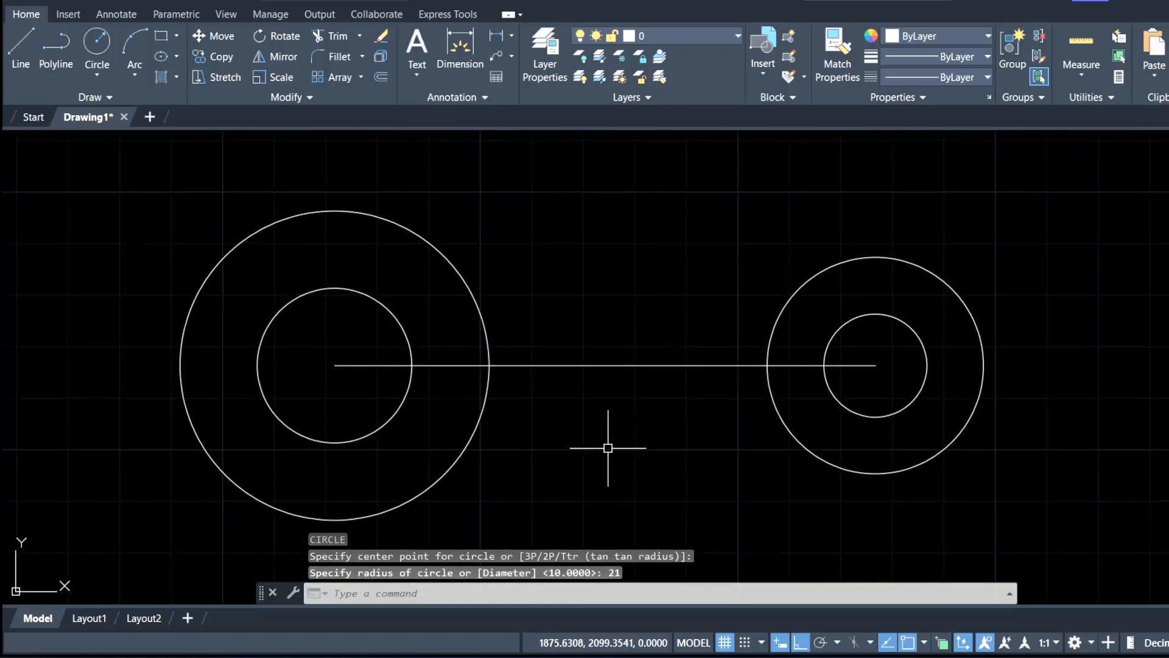
type("L")
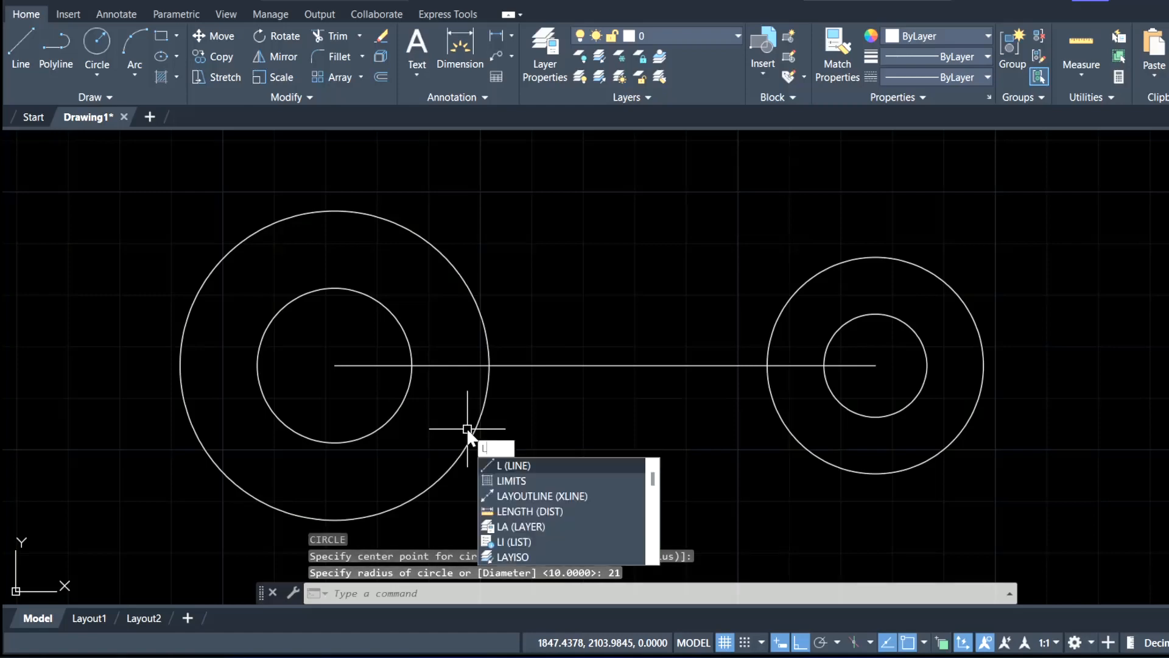
key("Return")
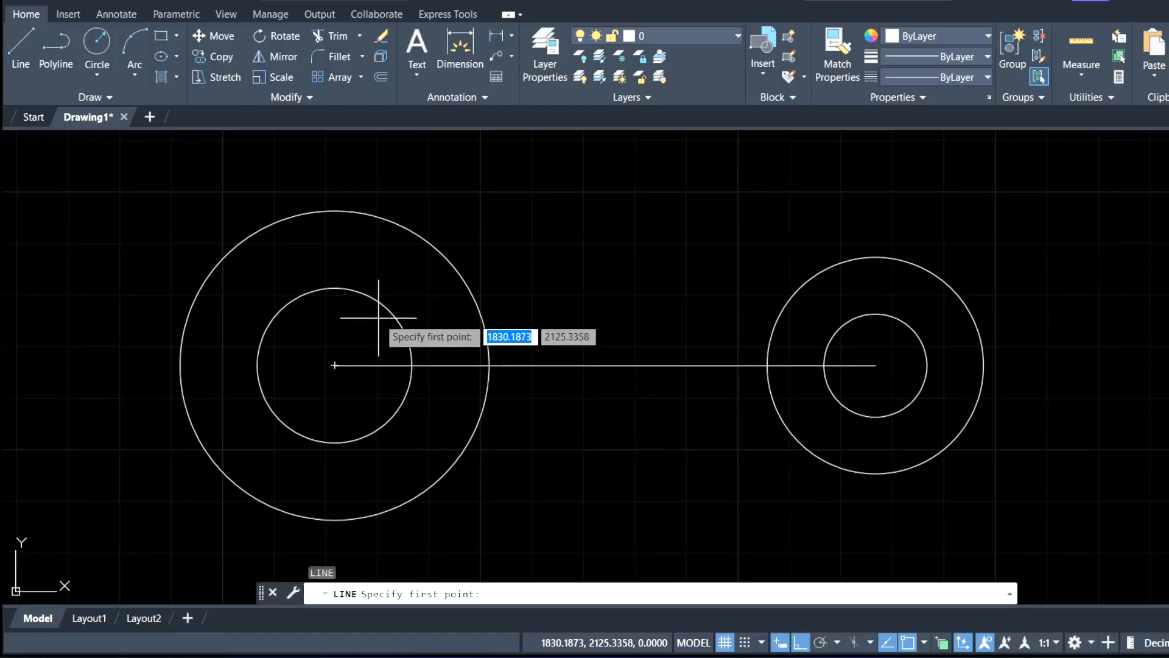
left_click(334, 210)
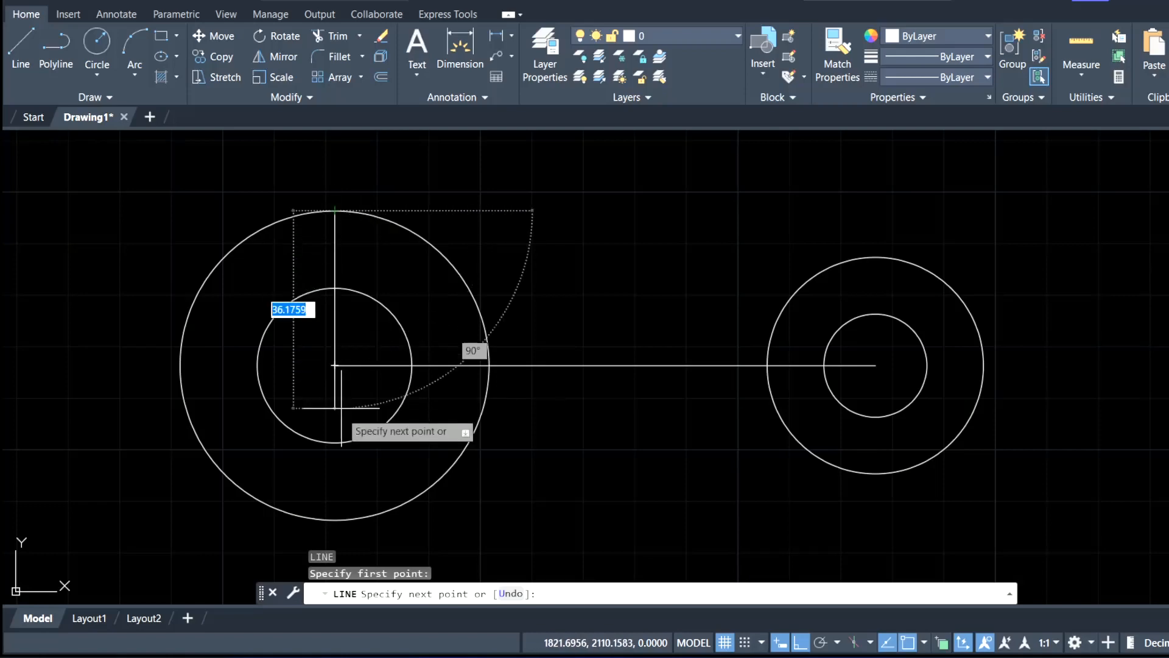
left_click(334, 519)
key("Escape")
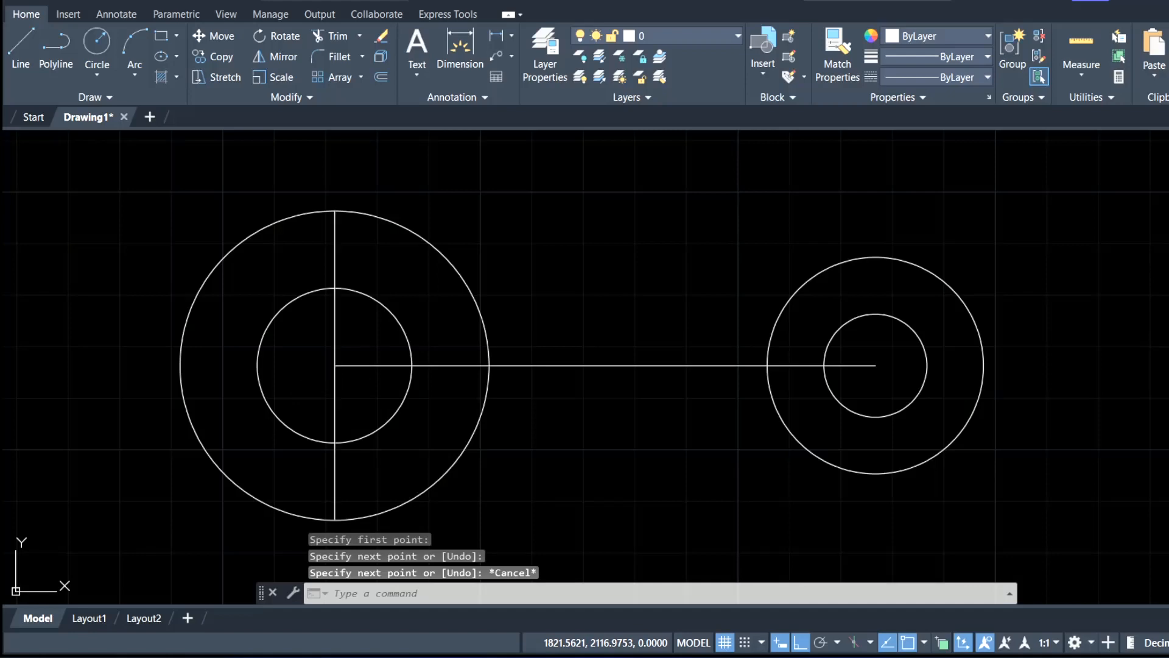
- Copy the vertical line 4 units to the left and 4 units to the right, using its midpoint as base point
left_click(334, 364)
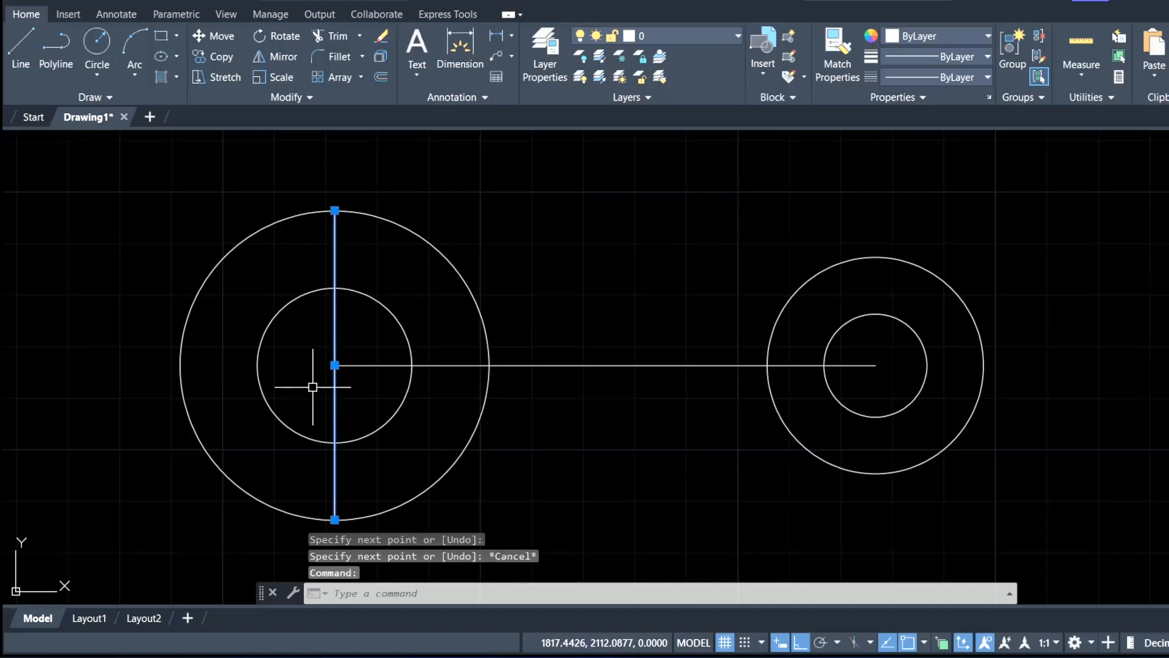
type("co")
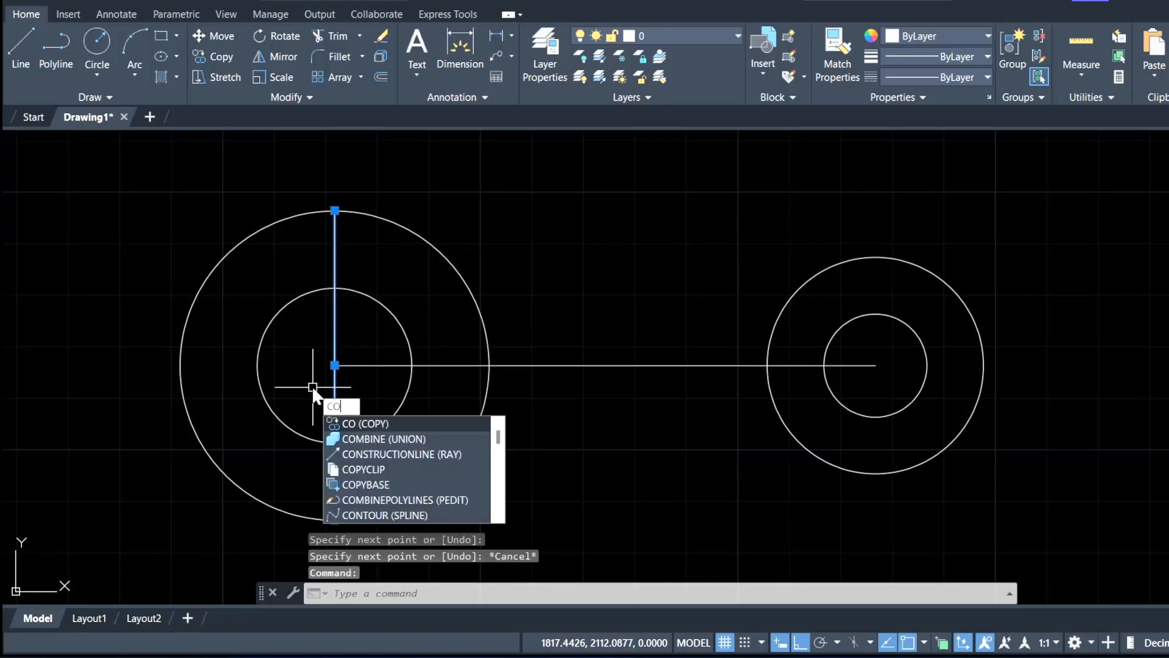
key("Return")
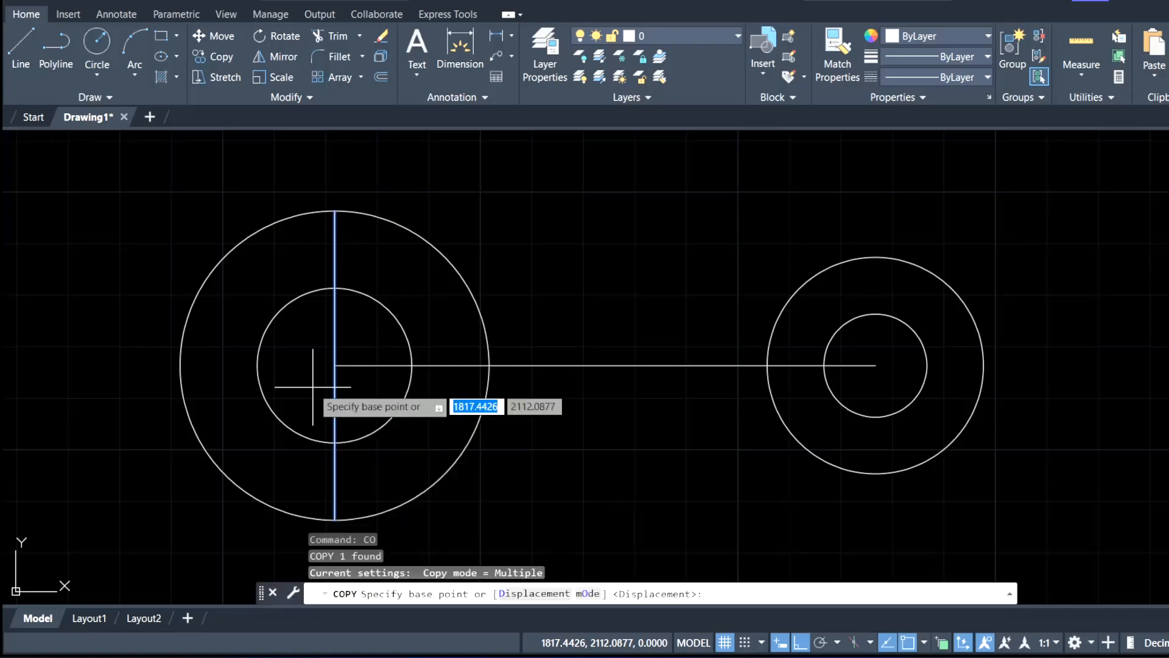
left_click(334, 365)
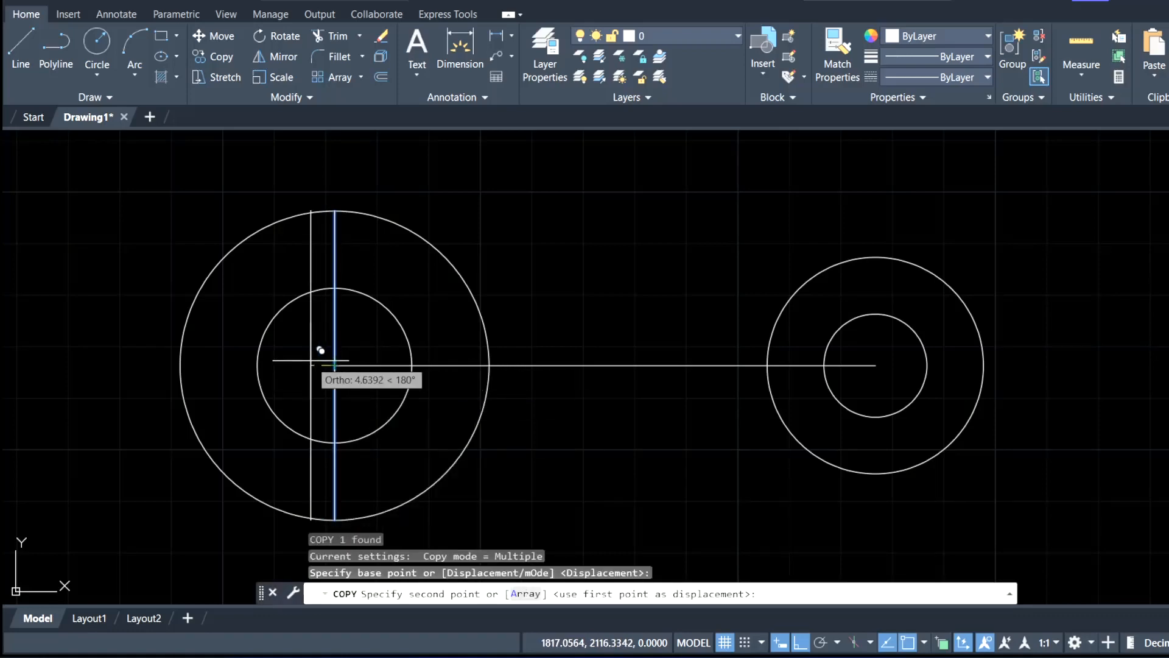
type("4")
key("Return")
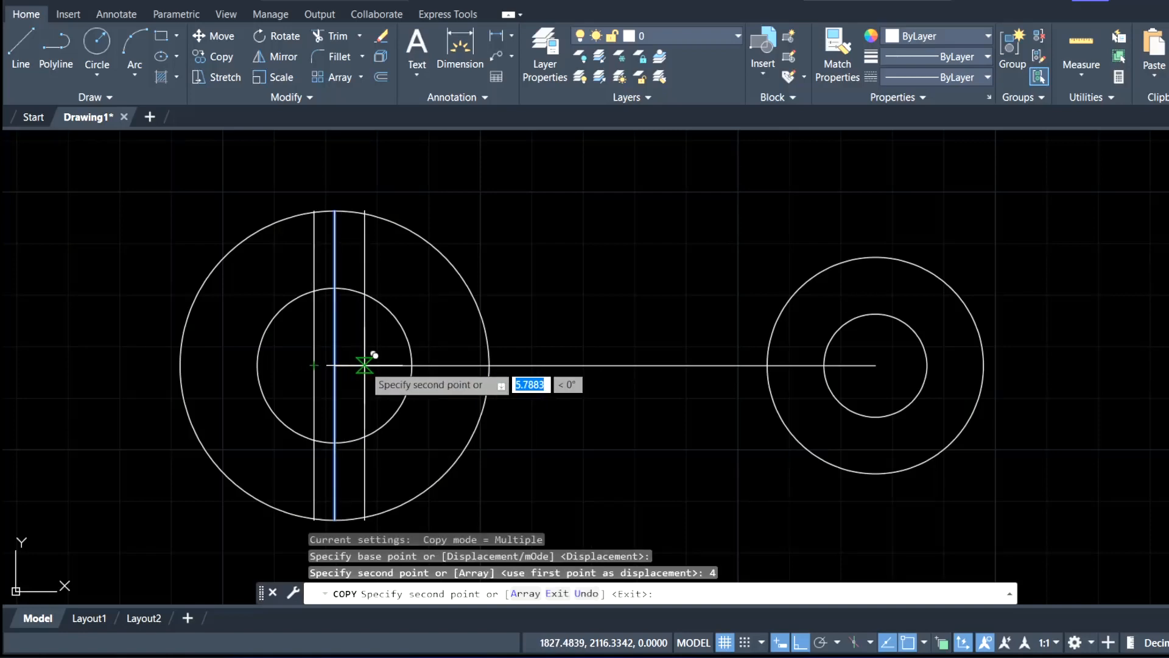
type("4")
key("Return")
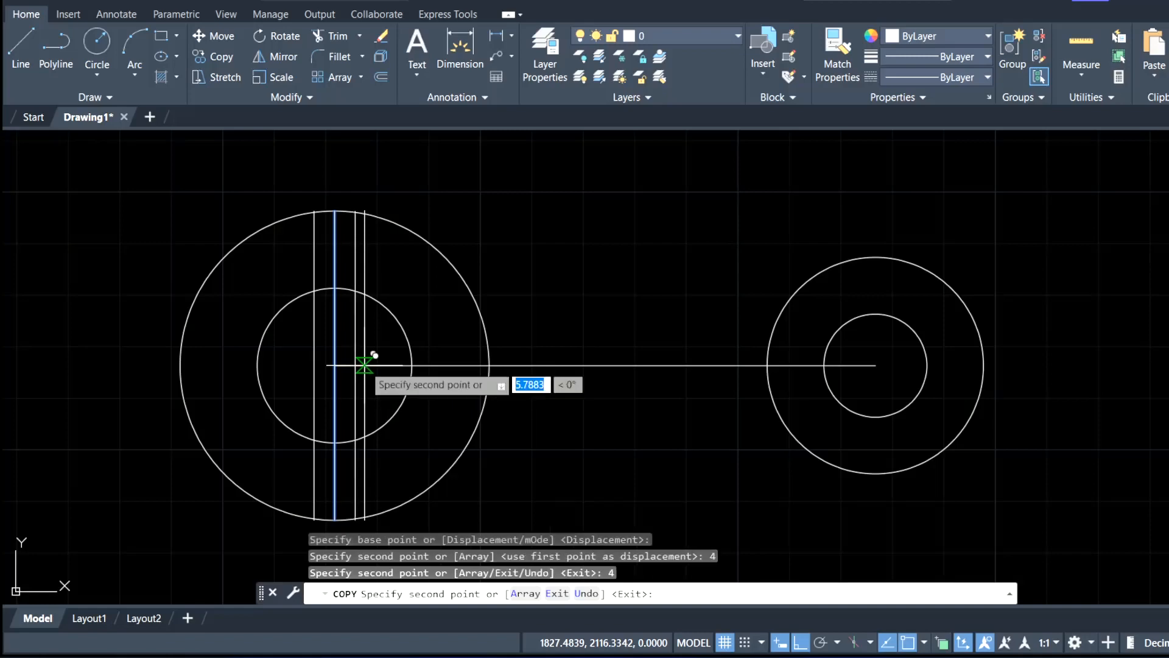
key("Escape")
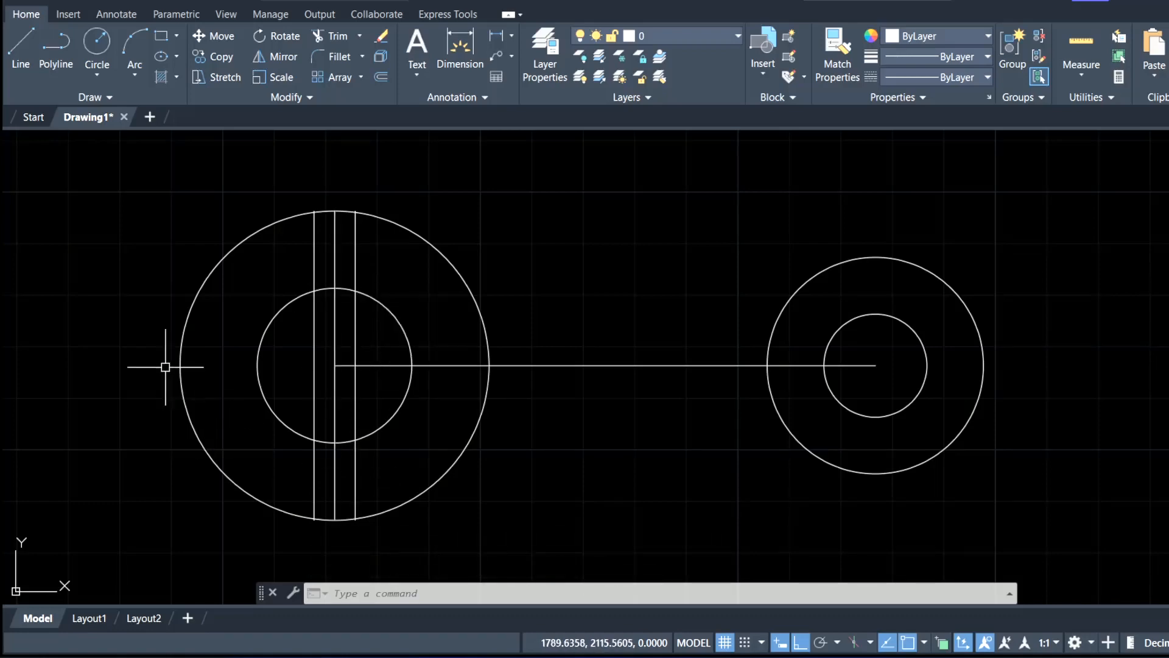
- Draw a horizontal line about 44 units long to the left from the bottom quadrant of the radius 15 circle
type("l")
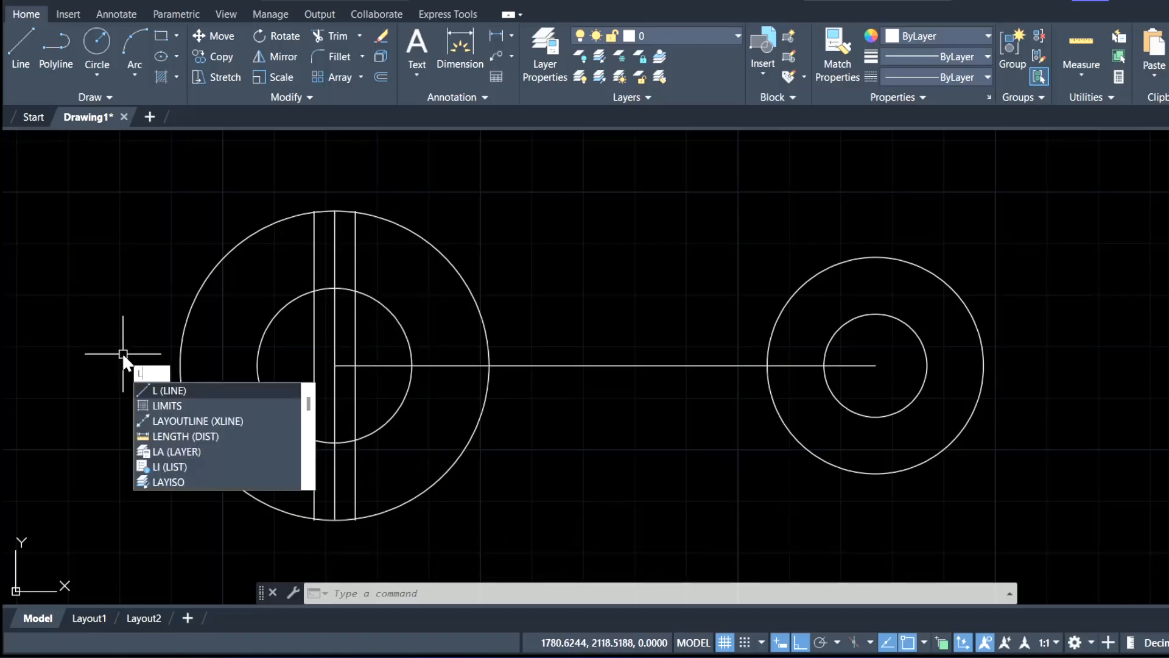
key("Return")
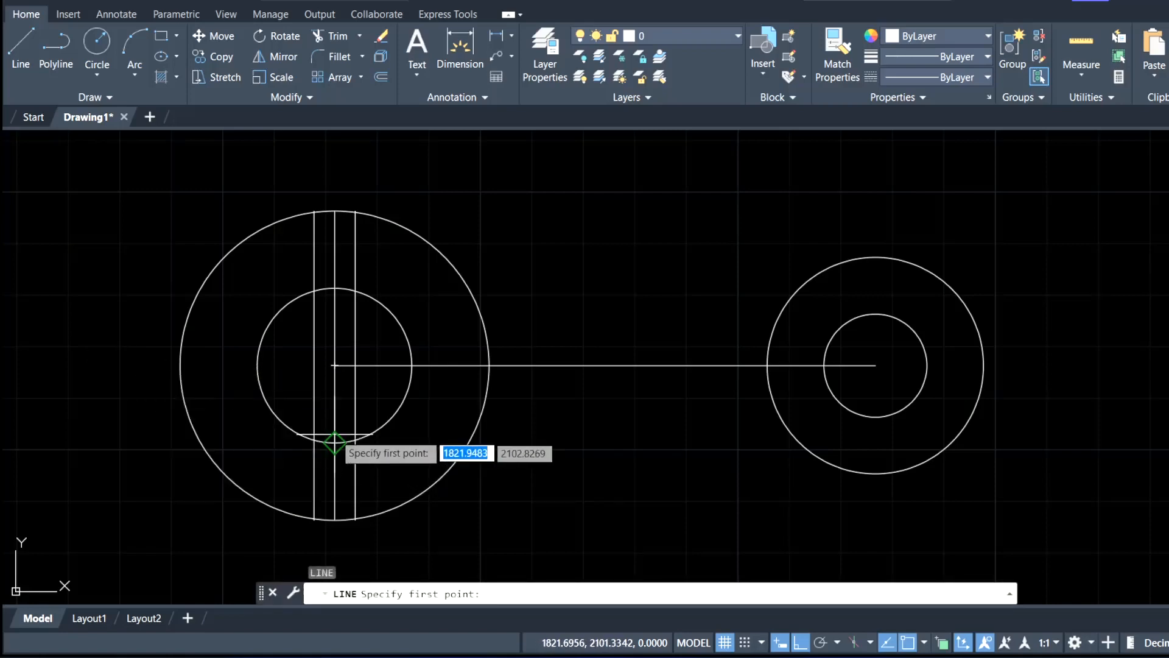
left_click(335, 442)
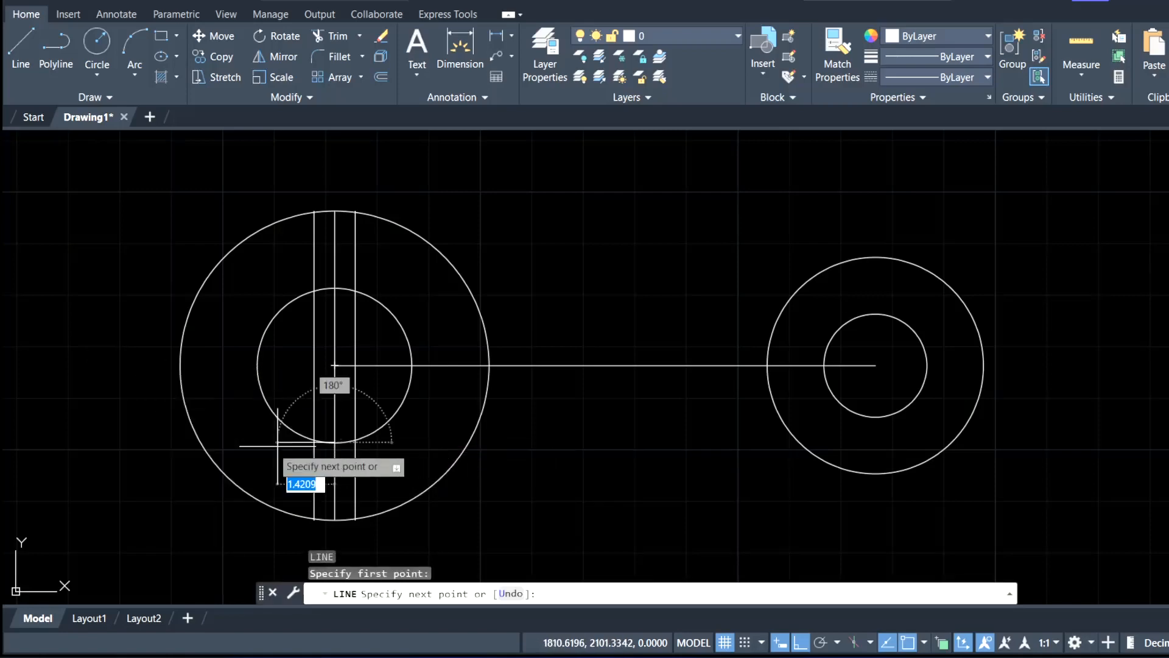
left_click(106, 450)
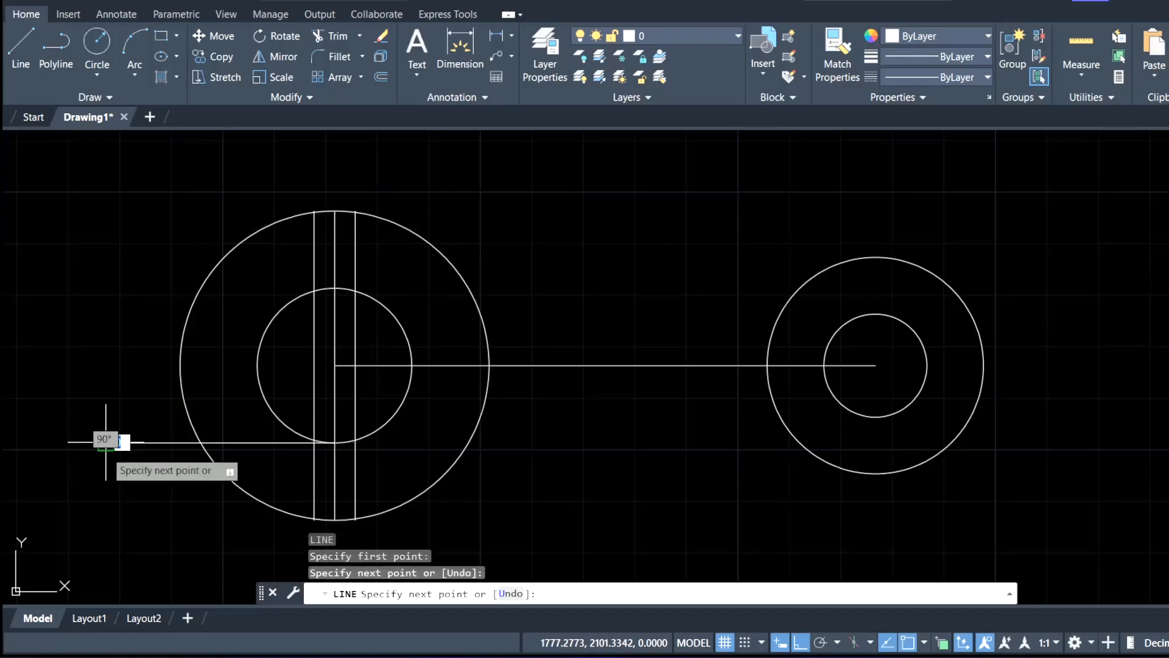
key("Escape")
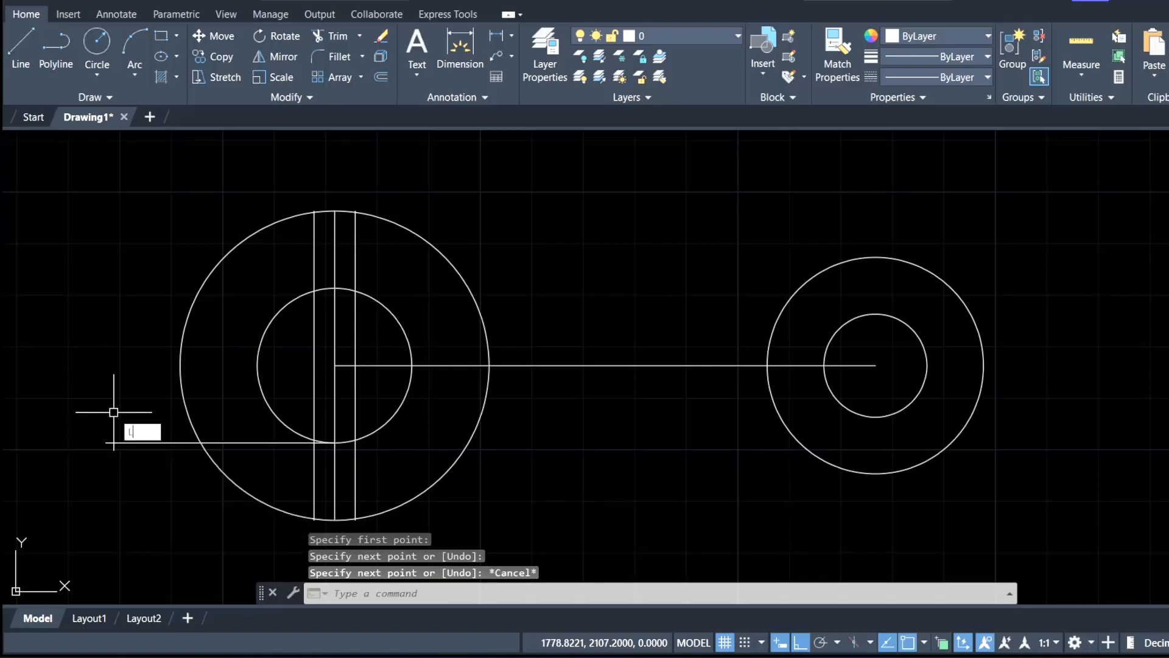
- Draw a 33-unit vertical line up from the horizontal line's outer end, then a horizontal line across to the far slot line
key("Return")
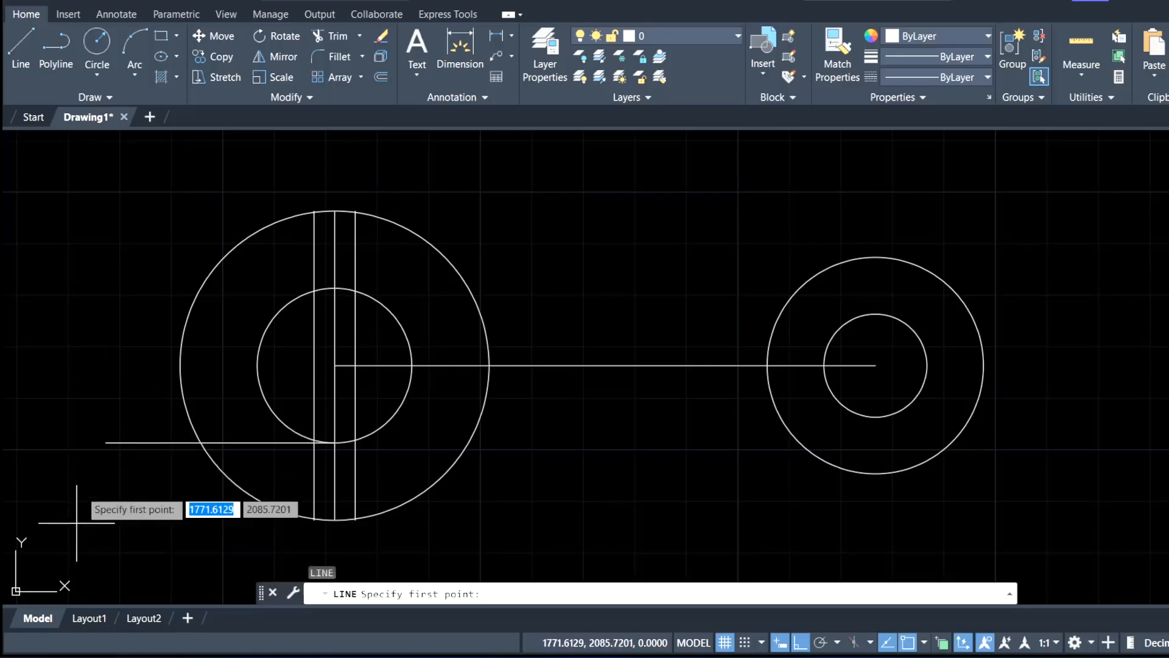
left_click(106, 442)
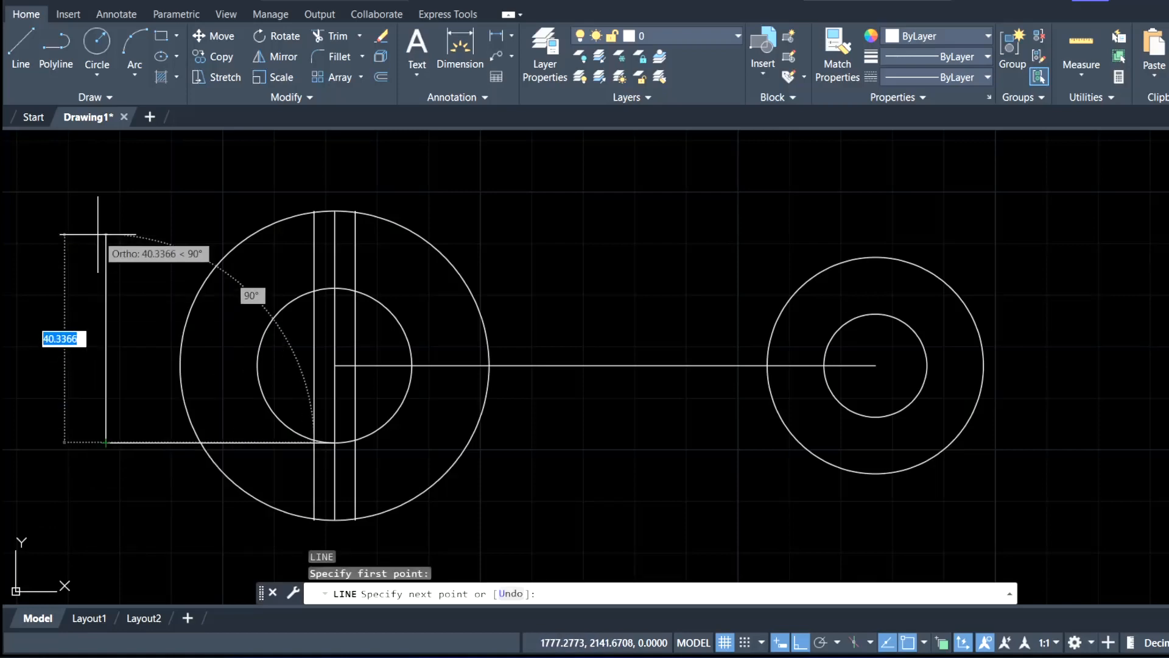
type("33")
key("Return")
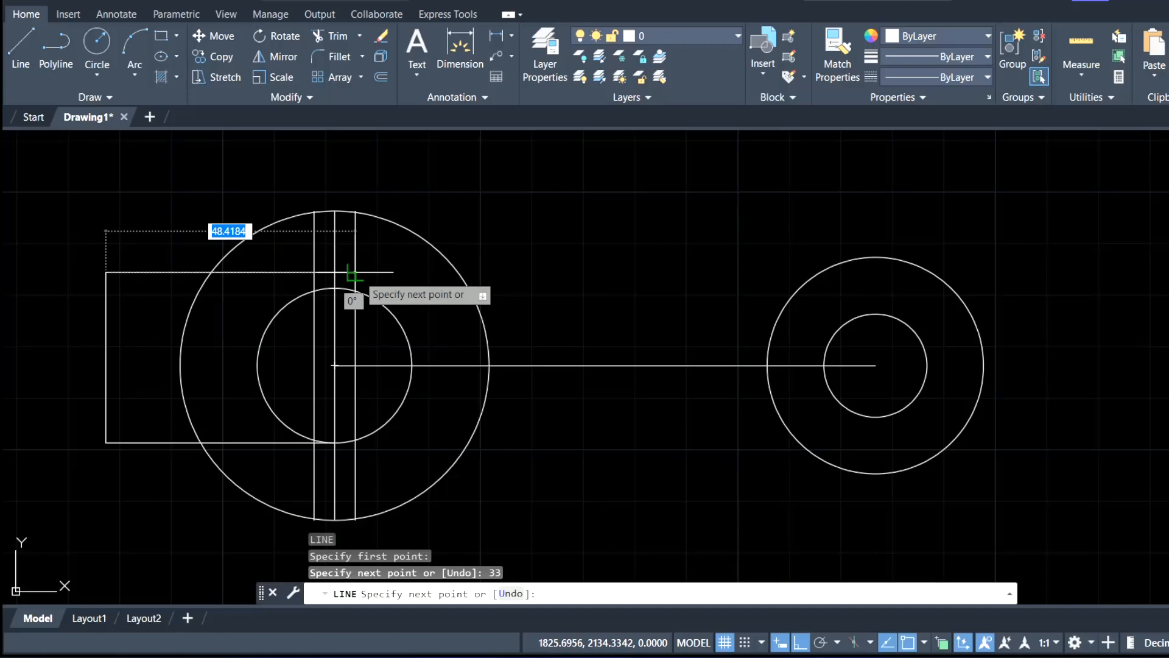
left_click(355, 272)
key("Escape")
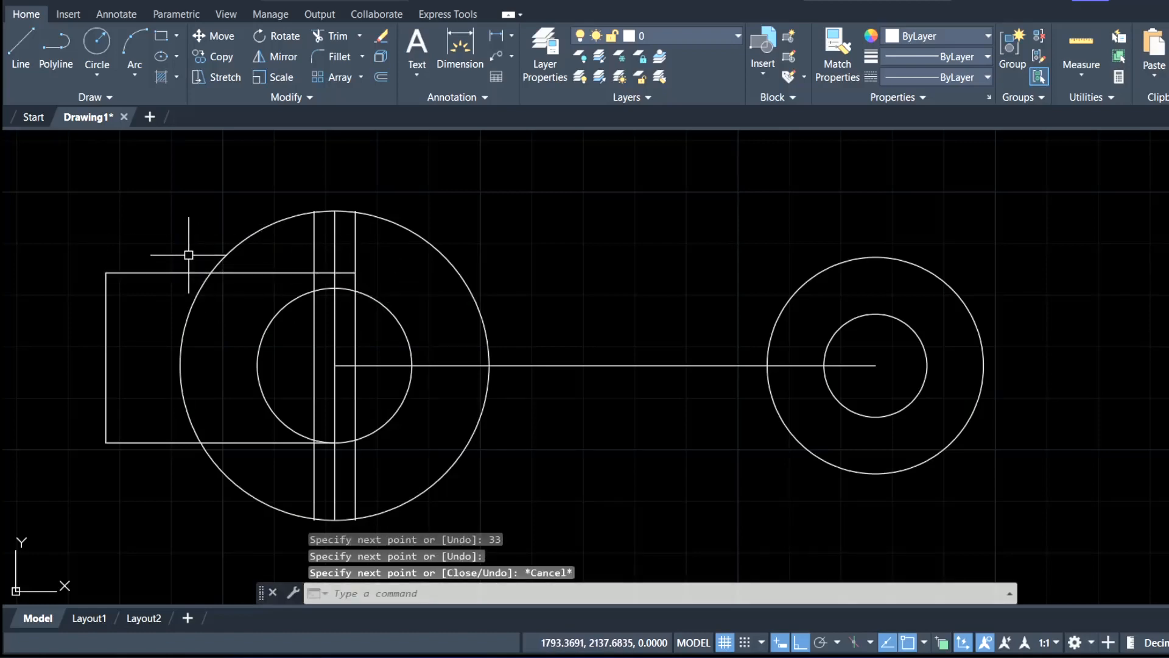
- Trim the helper lines outside the radius 30 circle, the upper line beside the slot, and the vertical lines above the slot's top edge
type("tr")
key("Return")
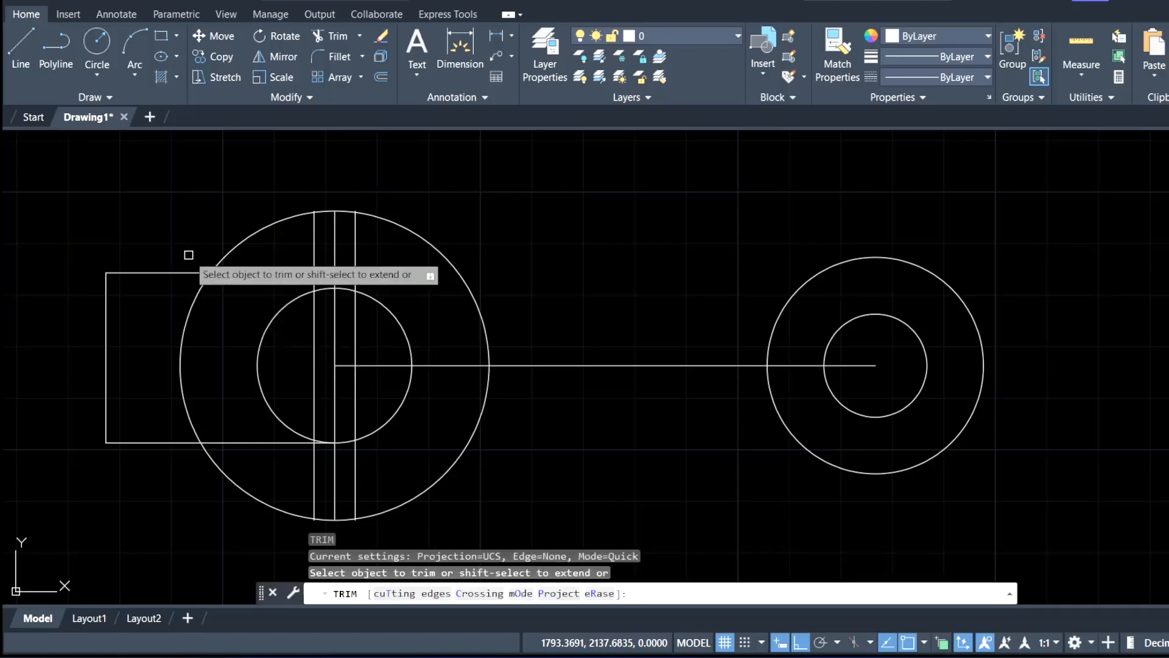
left_click_drag(162, 222, 170, 472)
left_click(106, 345)
left_click(282, 272)
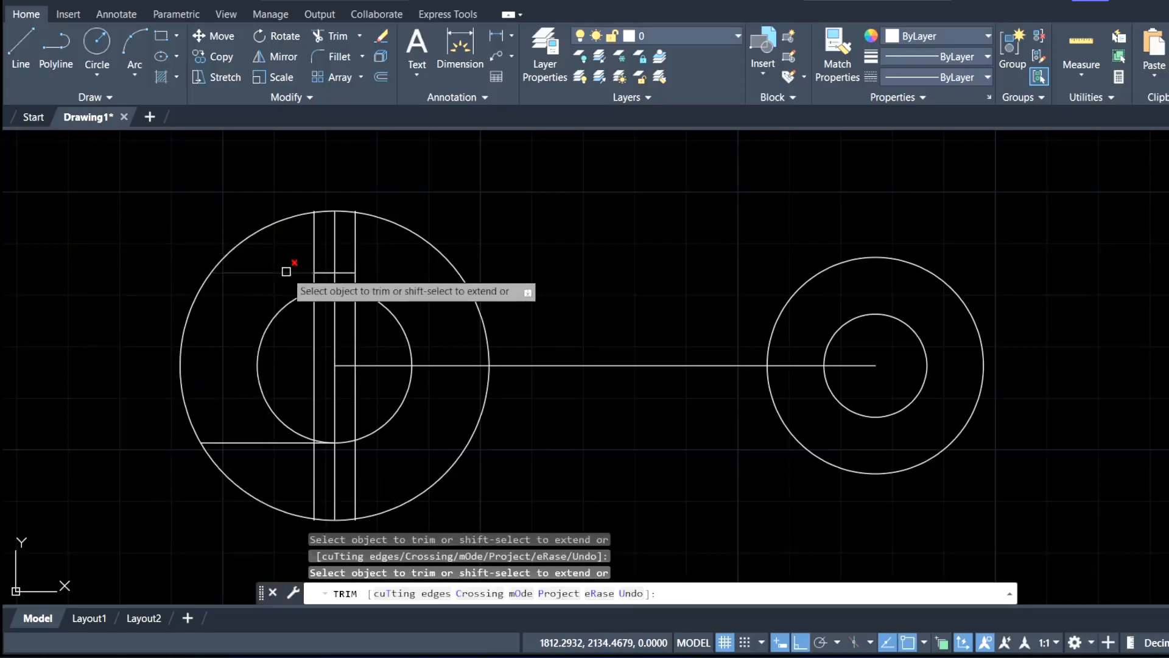
left_click_drag(308, 254, 366, 257)
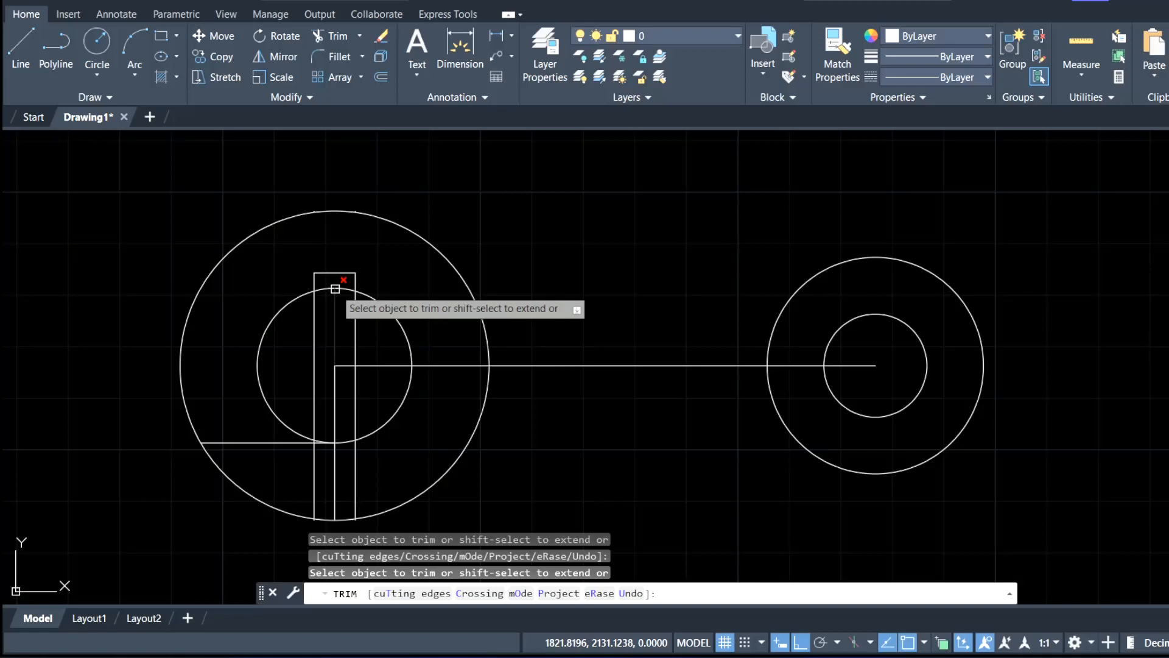
- Trim away the slot's centre line, the radius 15 arc across the slot opening, and the remaining lower horizontal line
left_click(335, 385)
left_click(345, 366)
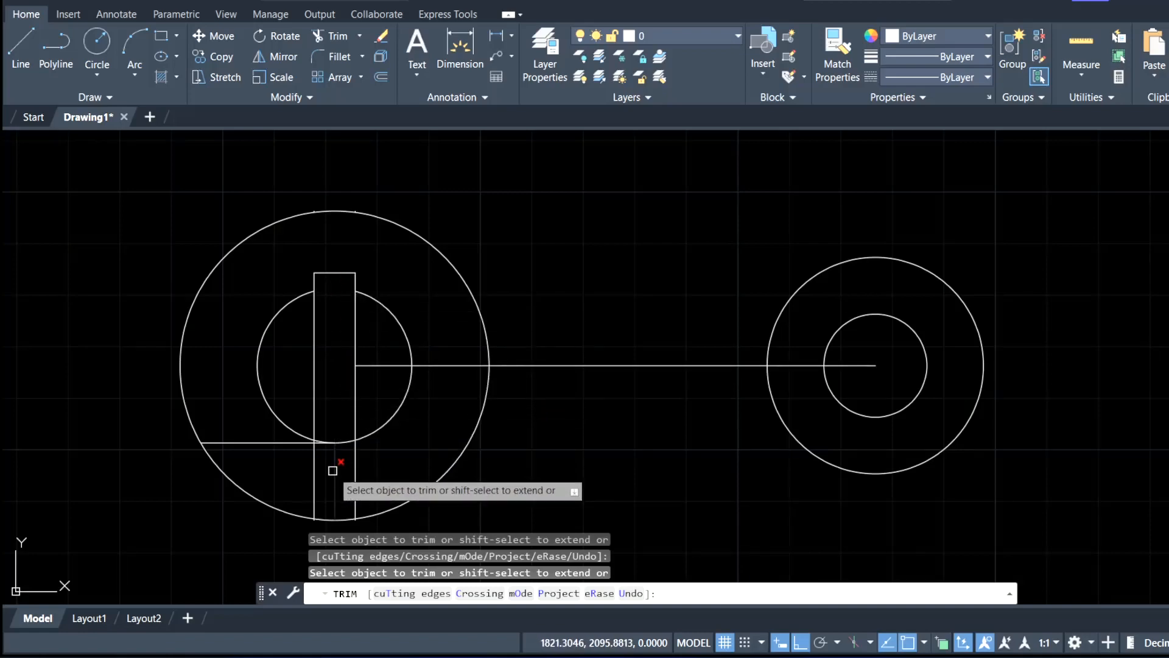
left_click(268, 443)
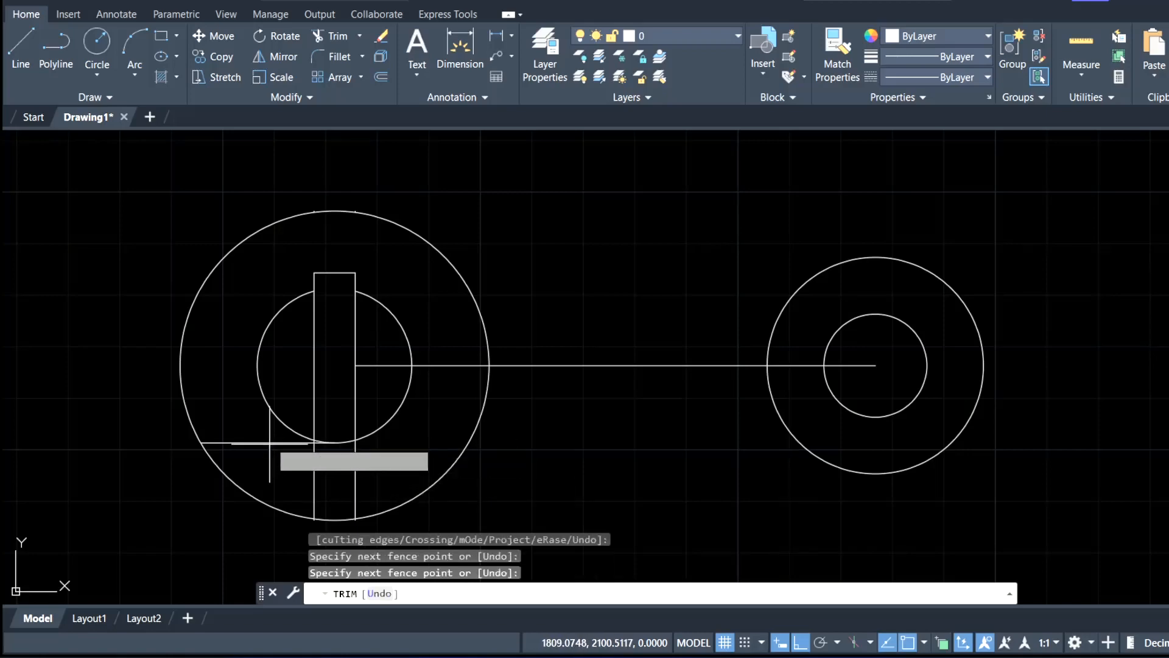
key("Return")
scroll(321, 450, "up", 8)
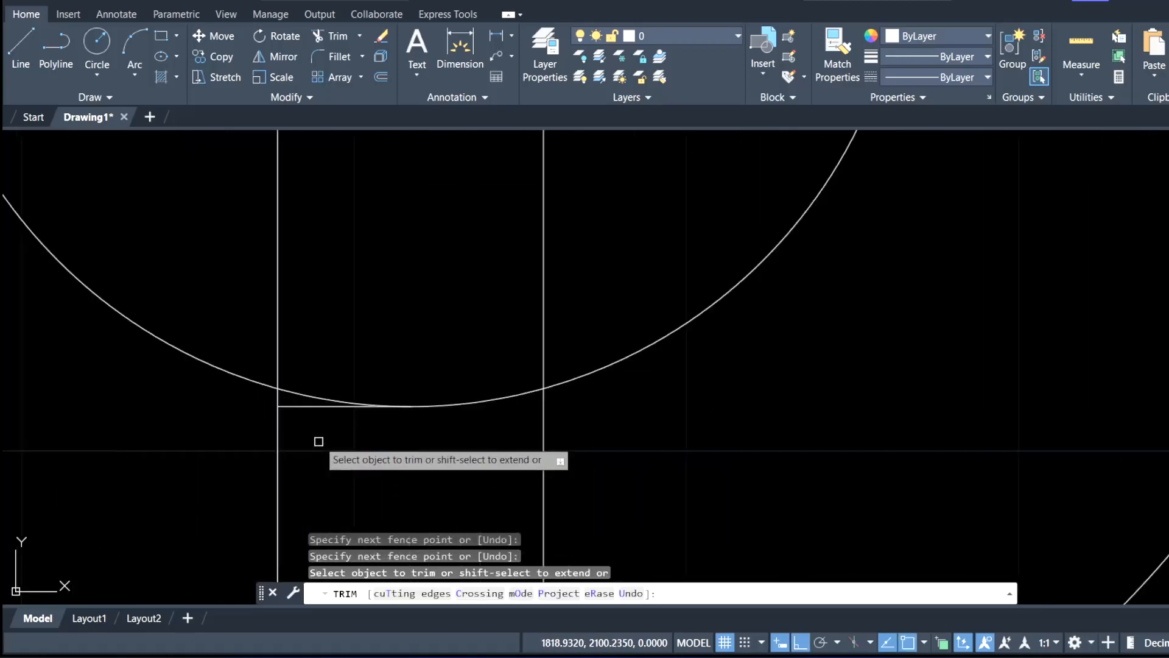
left_click(309, 408)
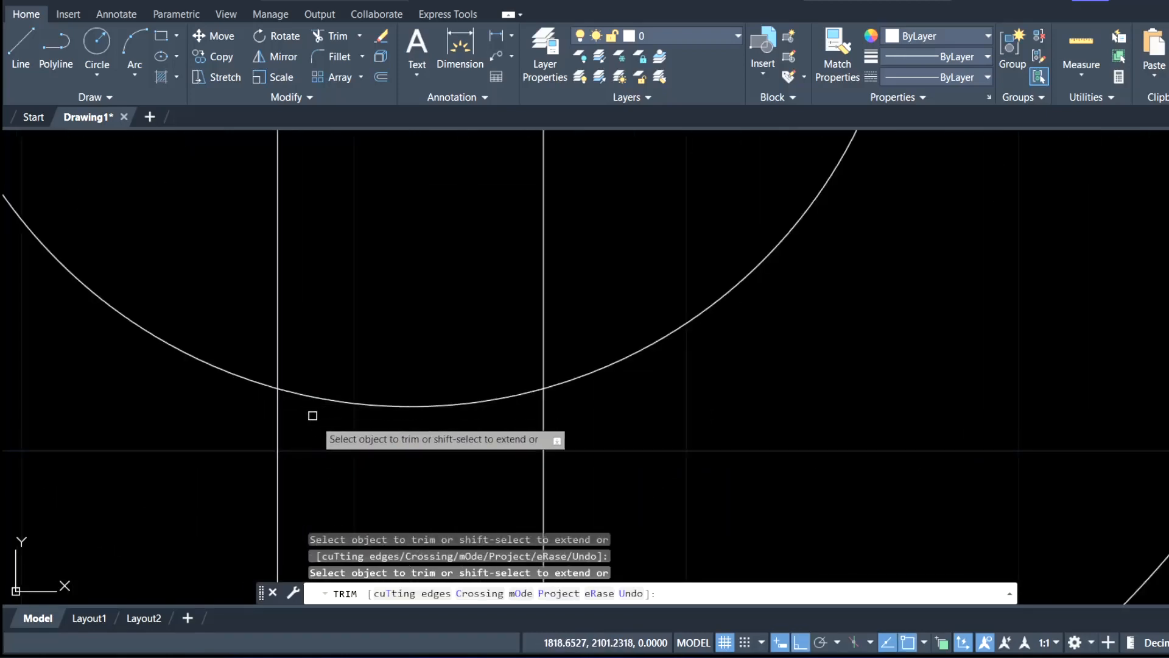
- Trim both slot sides below and inside the radius 15 circle, leaving only the keyway notch at its top
scroll(358, 475, "down", 6)
left_click(458, 488)
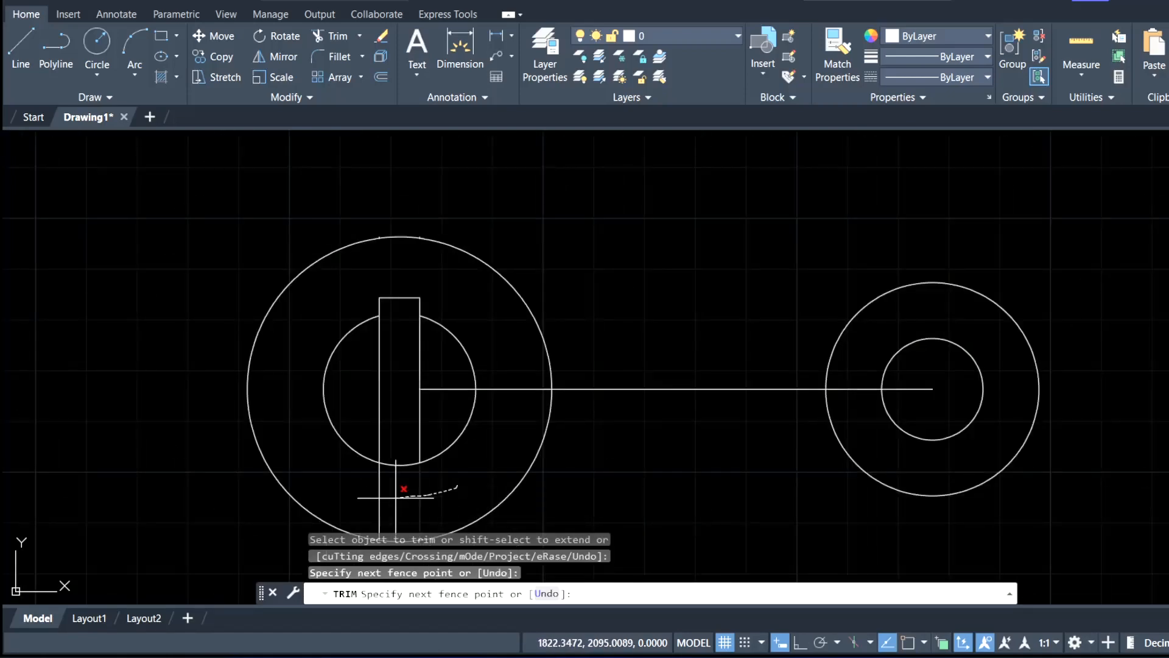
left_click(357, 491)
key("Return")
left_click(433, 417)
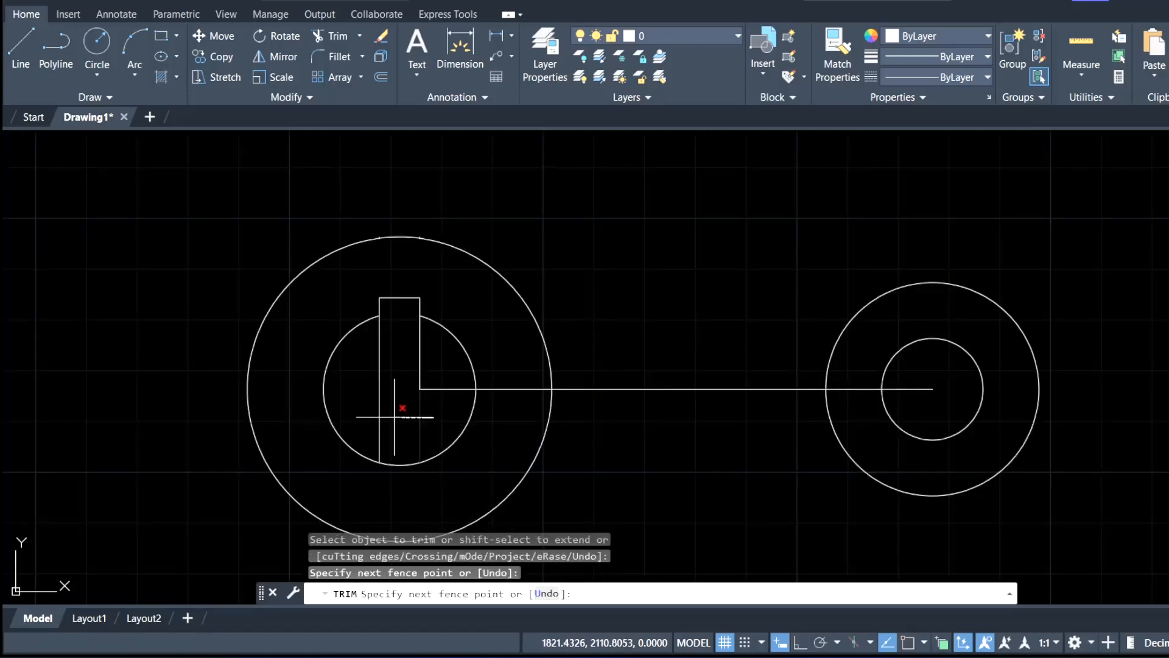
left_click(371, 412)
key("Return")
- Trim away all segments of the horizontal line connecting the centres of the two circle pairs
scroll(418, 360, "down", 2)
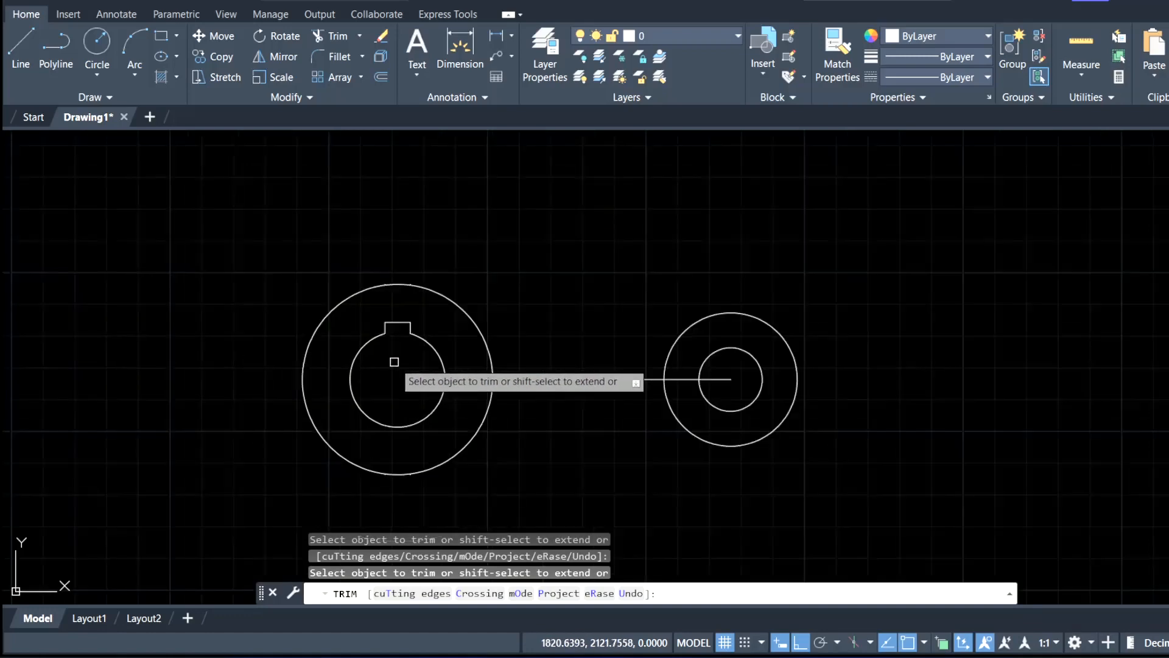
middle_click_drag(404, 365, 300, 335)
left_click(472, 348)
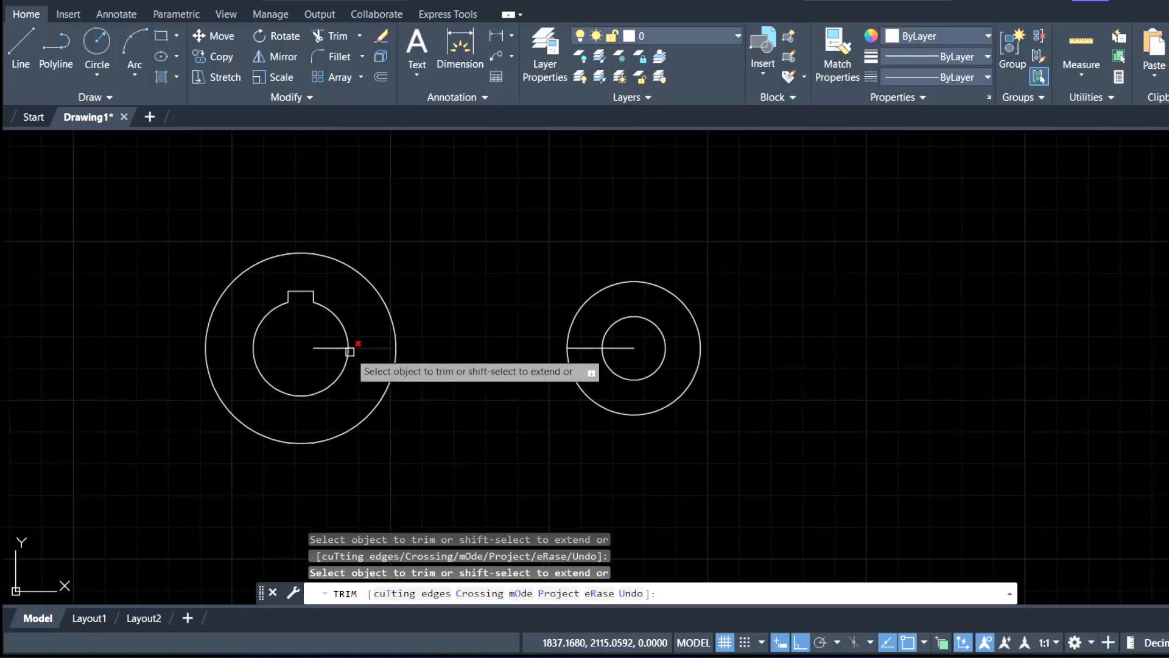
left_click(357, 348)
left_click(337, 348)
left_click(587, 346)
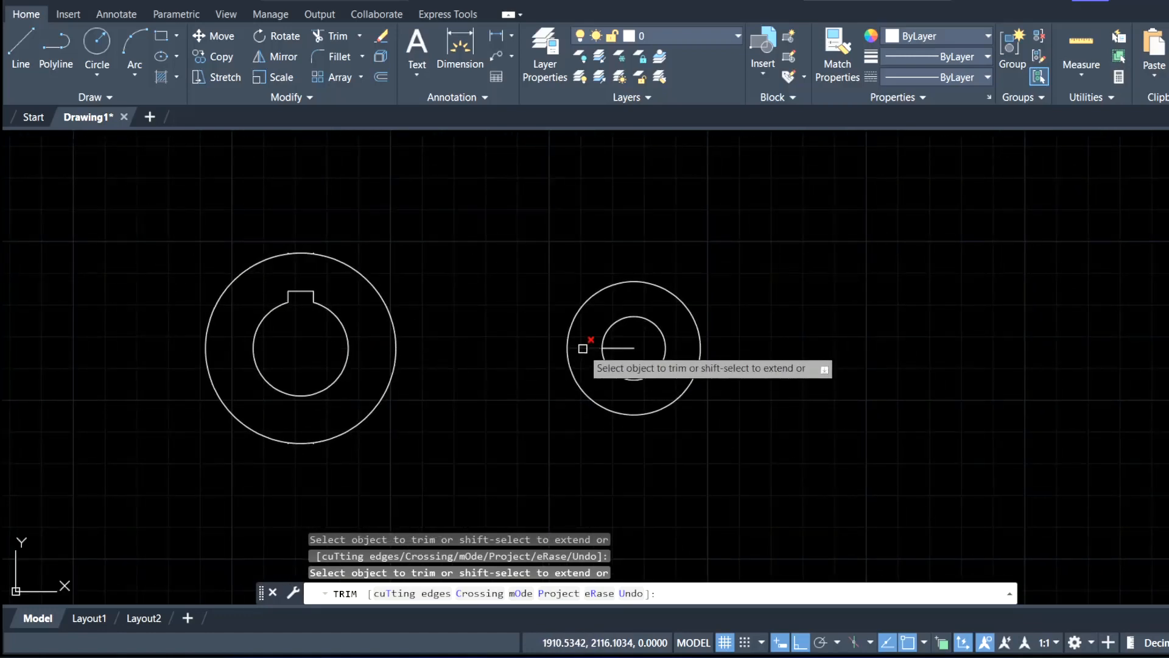
left_click(619, 346)
scroll(456, 329, "down", 2)
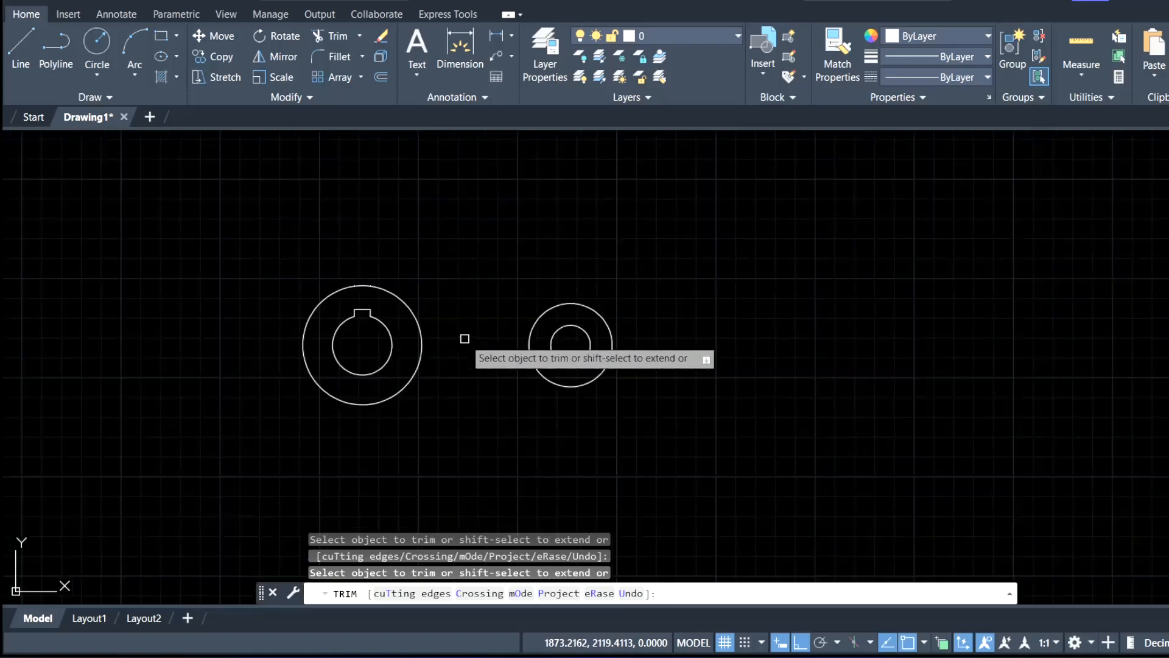
middle_click_drag(464, 339, 410, 355)
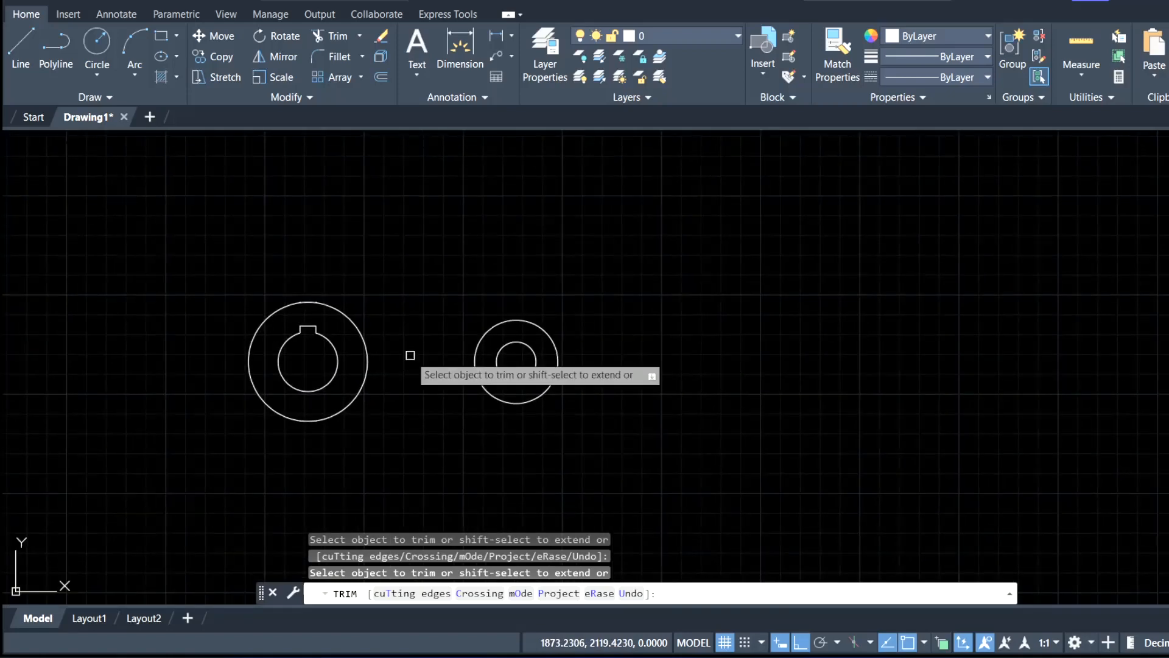
key("Escape")
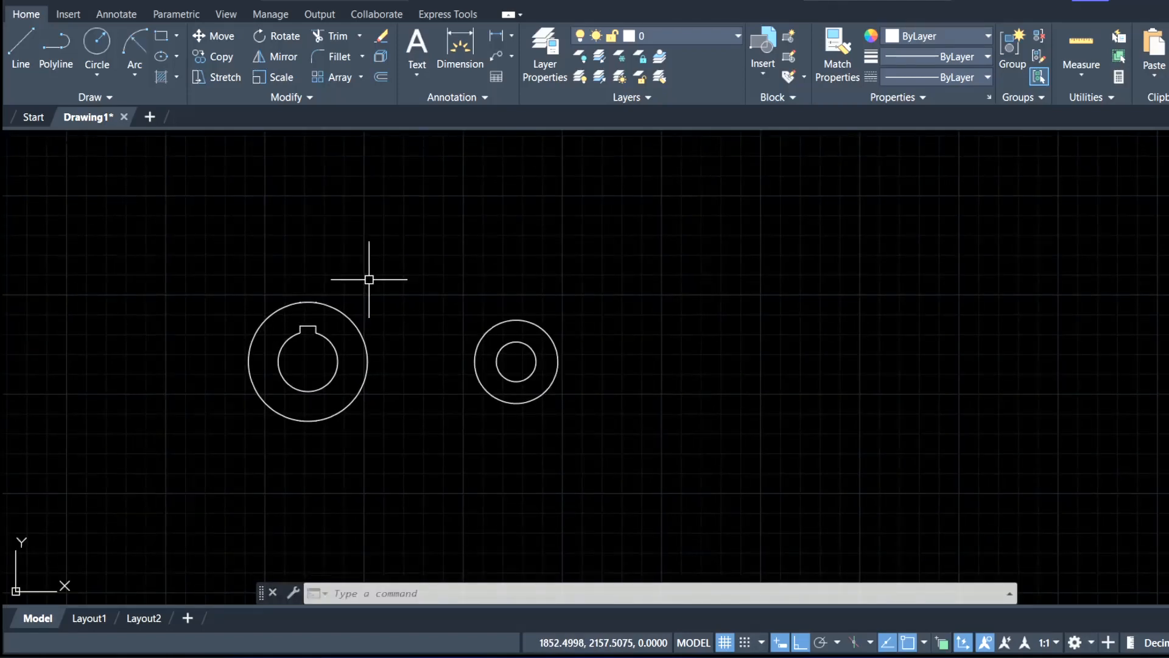
- Draw a Start, End, Radius arc of radius 115 from the radius 21 circle's top quadrant to the radius 30 circle's top quadrant
left_click(135, 74)
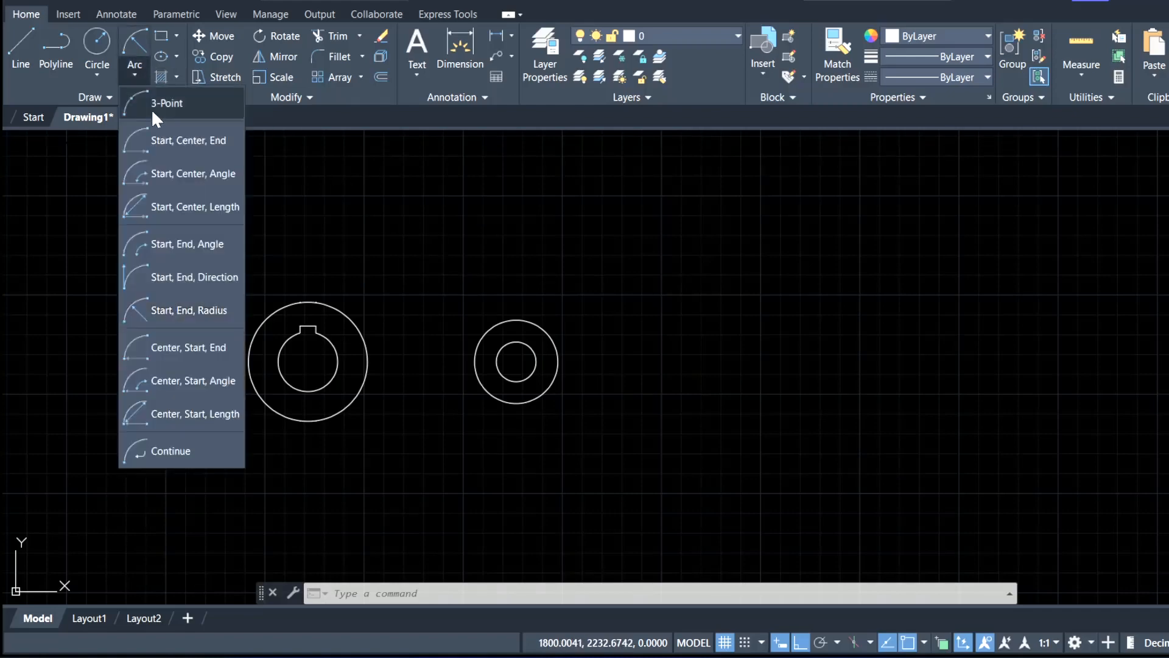
left_click(224, 309)
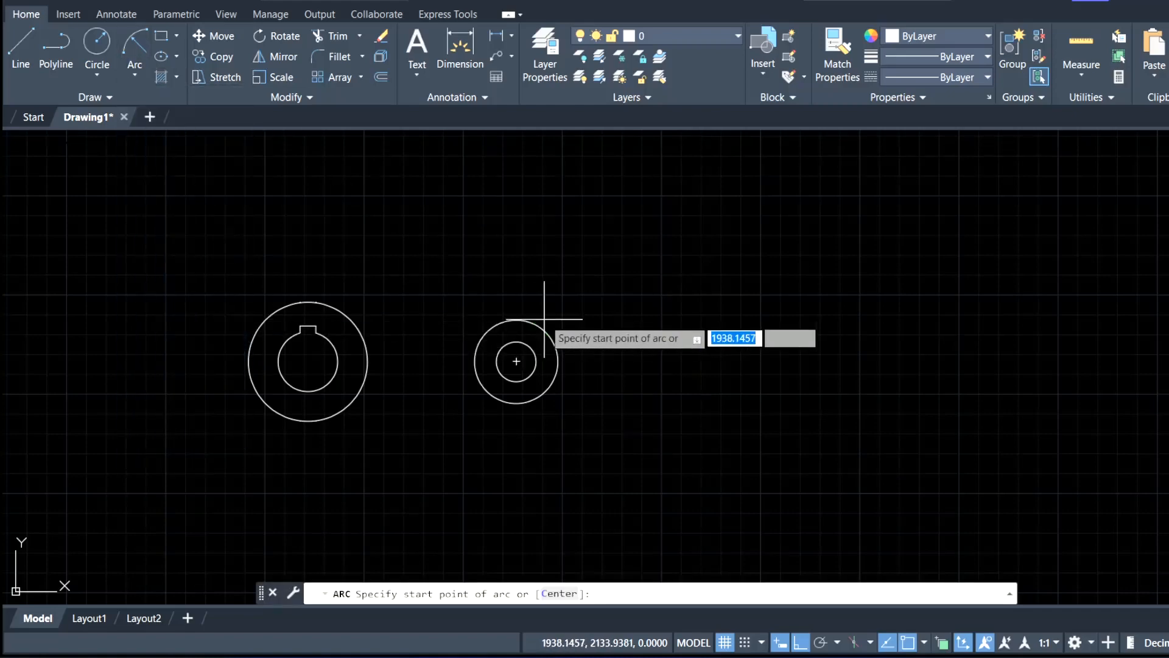
left_click(516, 318)
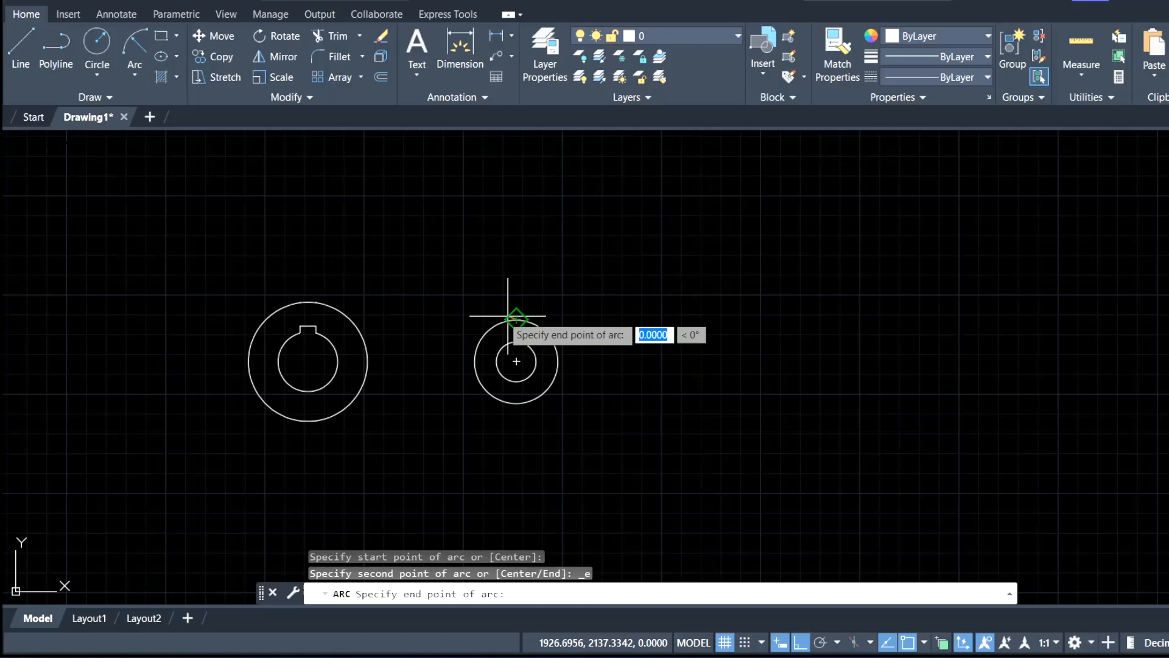
left_click(308, 301)
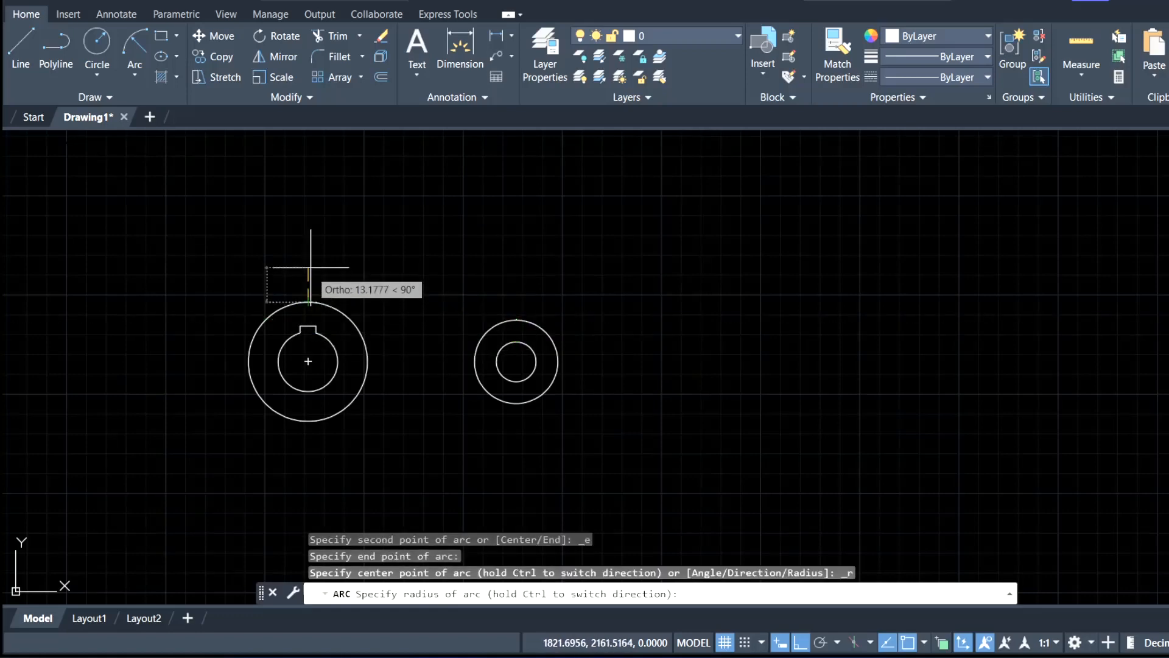
type("1")
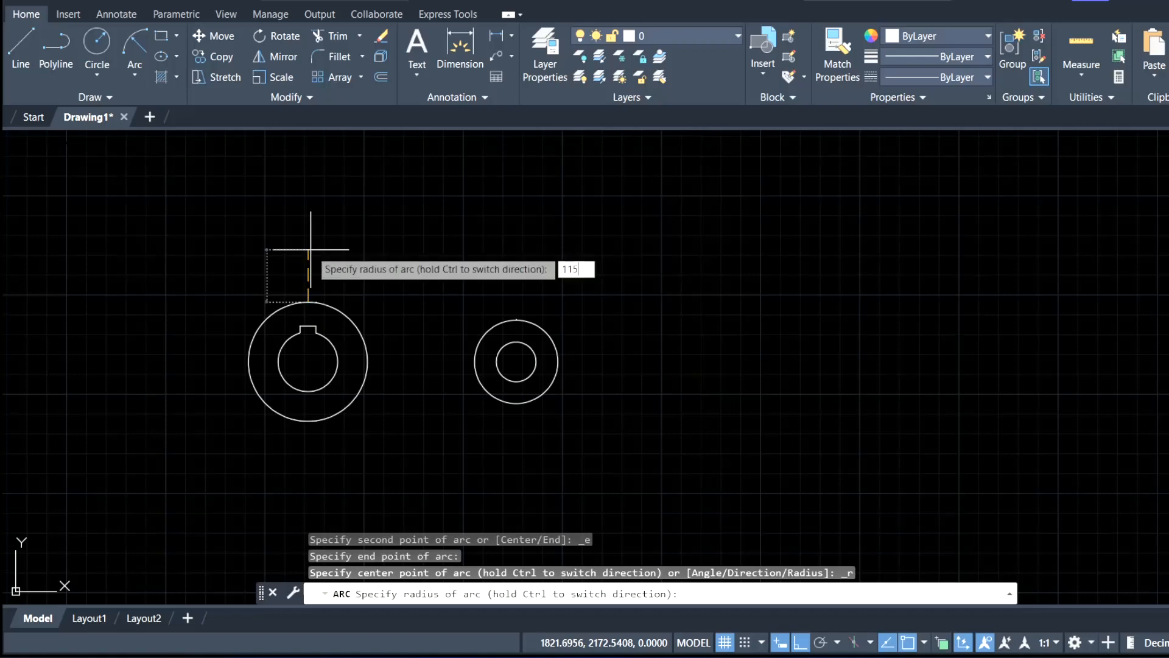
type("15")
key("Return")
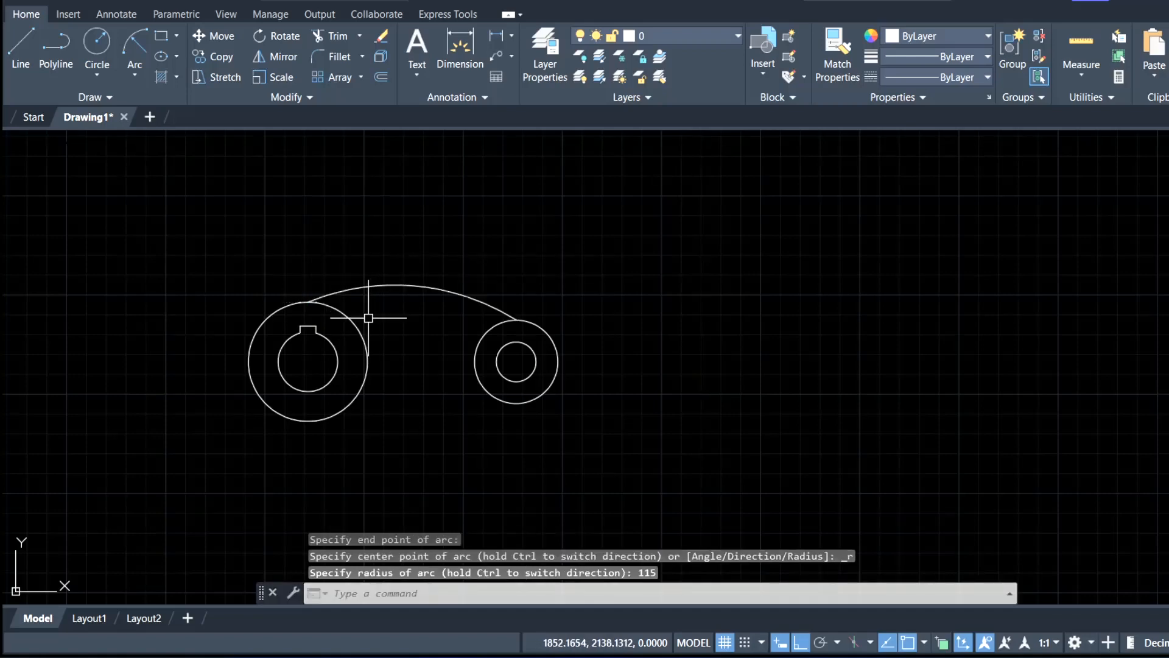
- Trim the two short leftover slot line stubs at the top of the radius 30 circle
scroll(313, 297, "up", 2)
scroll(313, 297, "up", 4)
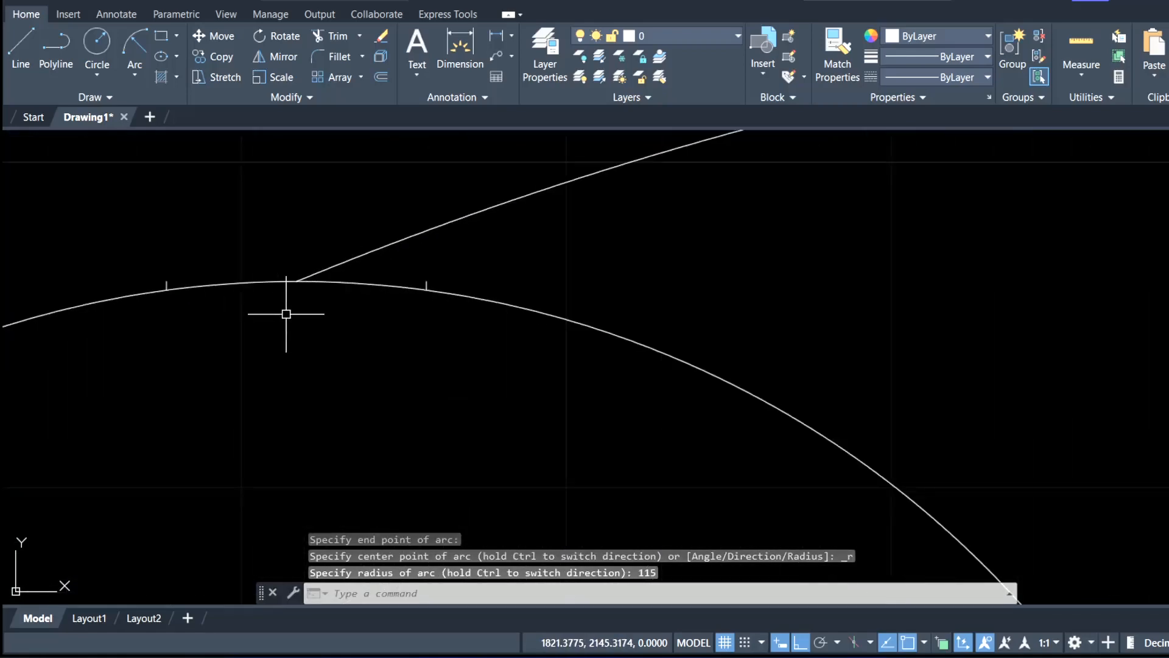
type("tr")
key("Return")
left_click(165, 277)
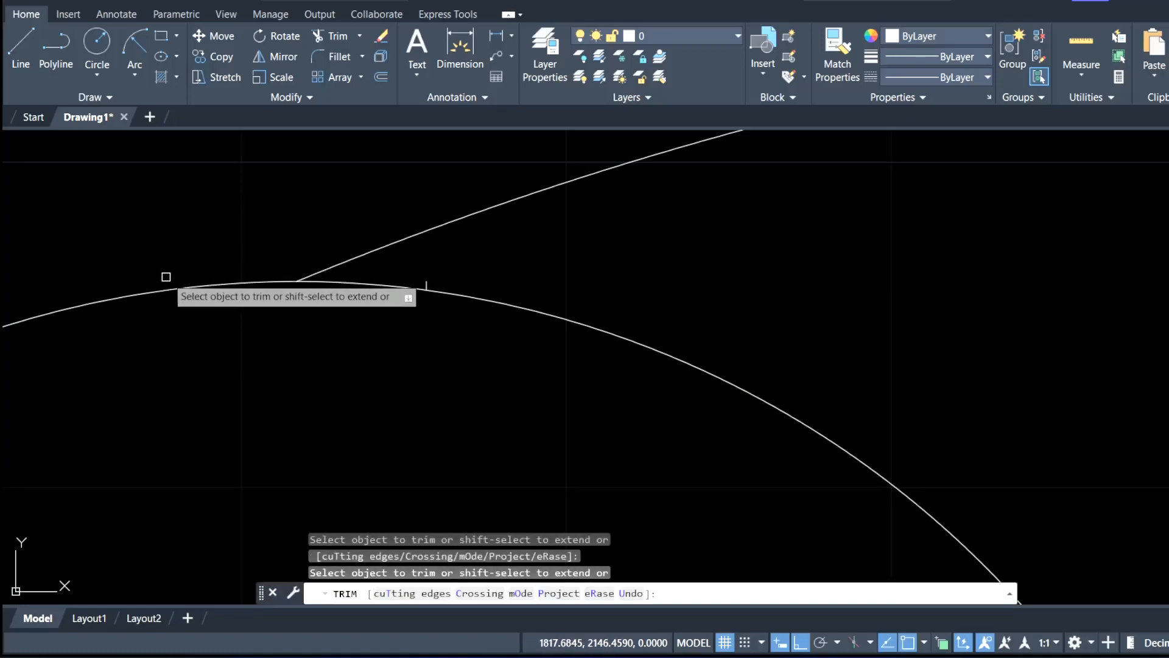
left_click(428, 281)
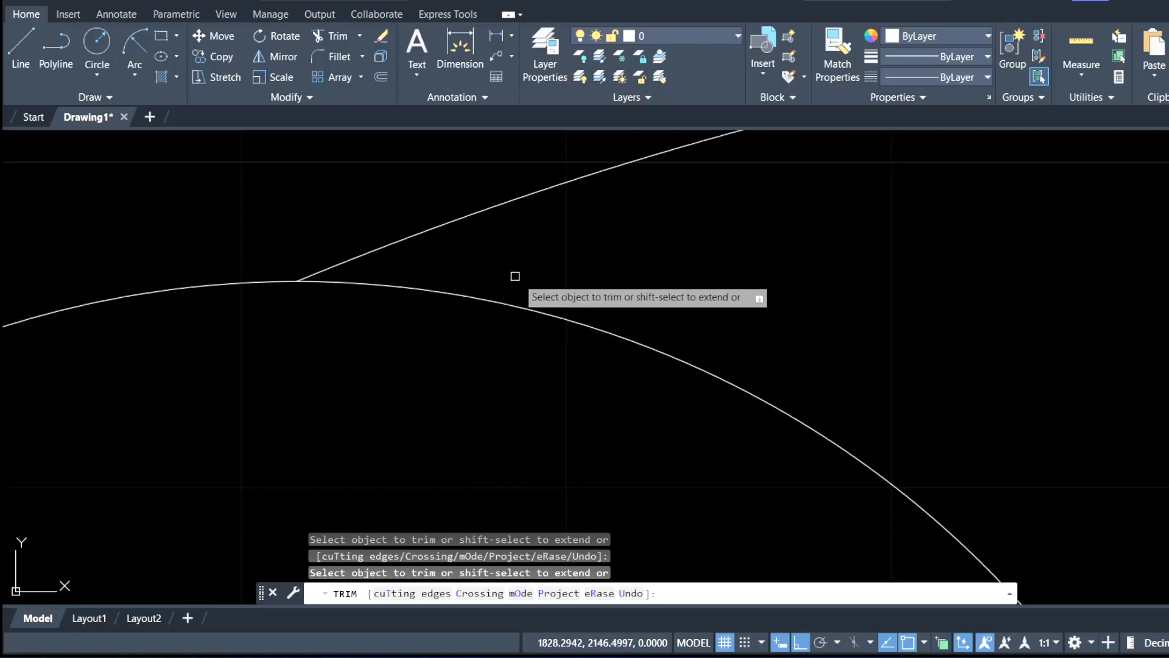
scroll(678, 313, "down", 5)
middle_click_drag(783, 373, 366, 325)
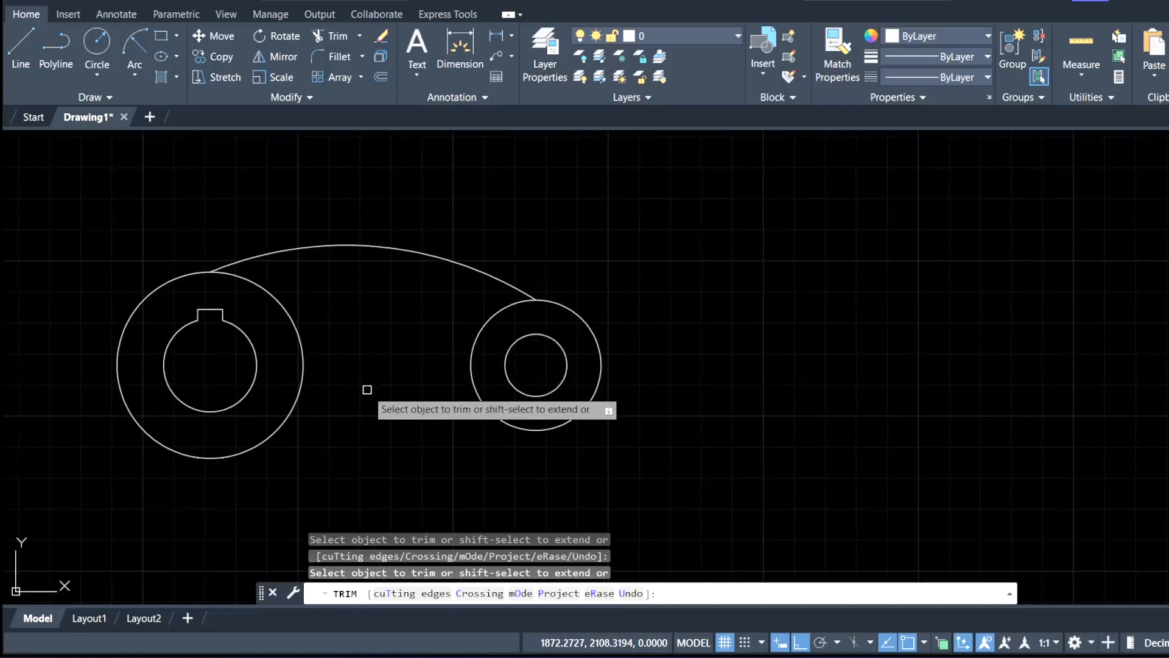
key("Escape")
- Fillet the lower sides of the radius 30 and radius 21 circles with a radius of 115
type("FI")
key("Return")
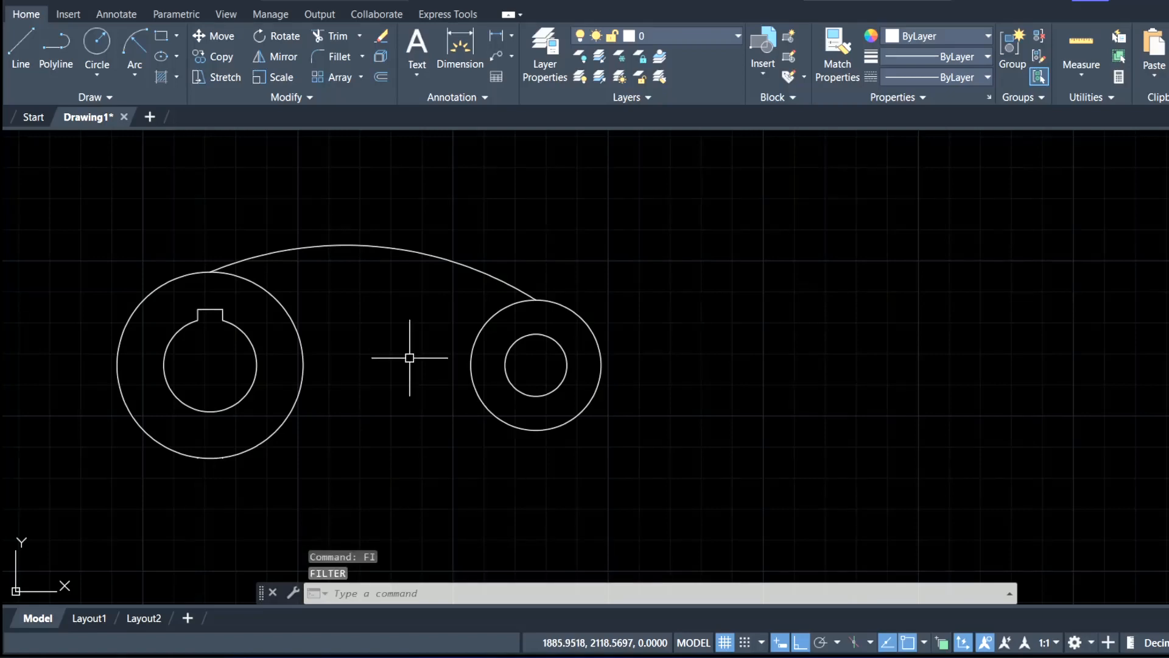
type("FI")
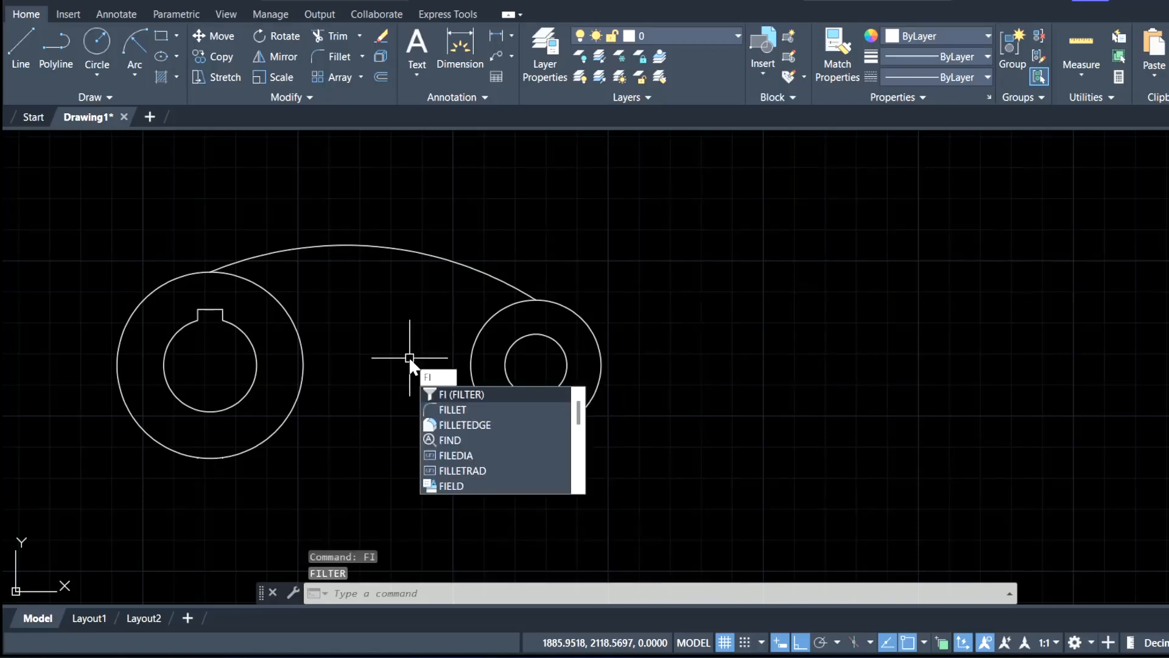
type("LLET")
key("Return")
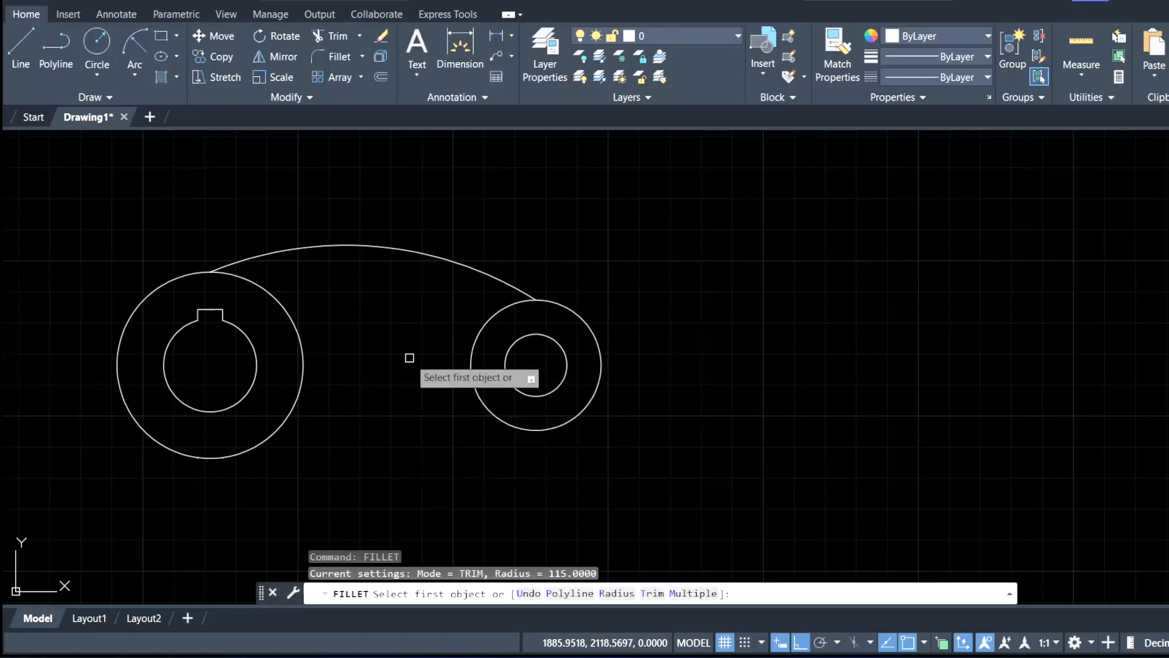
left_click(262, 444)
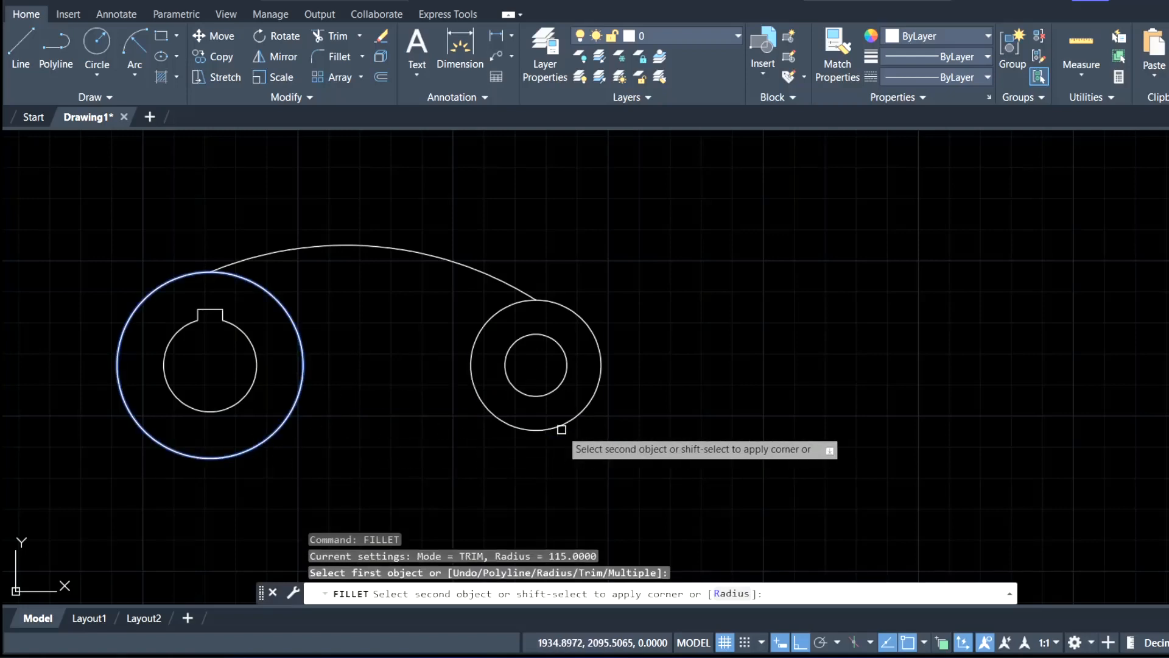
left_click(548, 431)
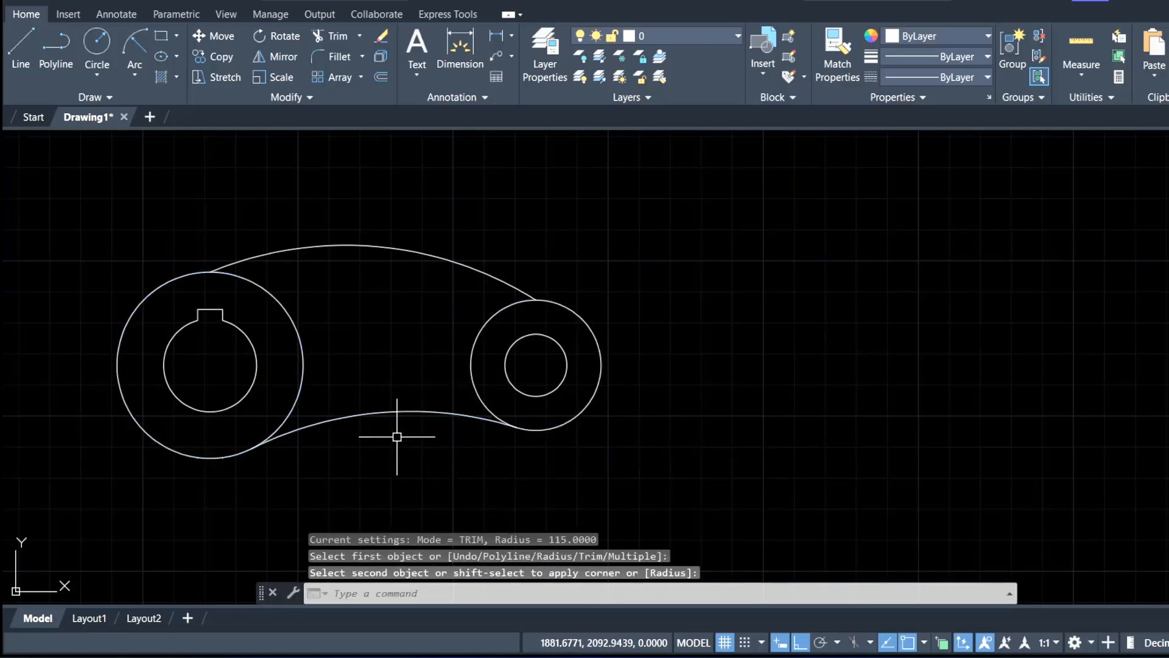
middle_click_drag(392, 316, 443, 343)
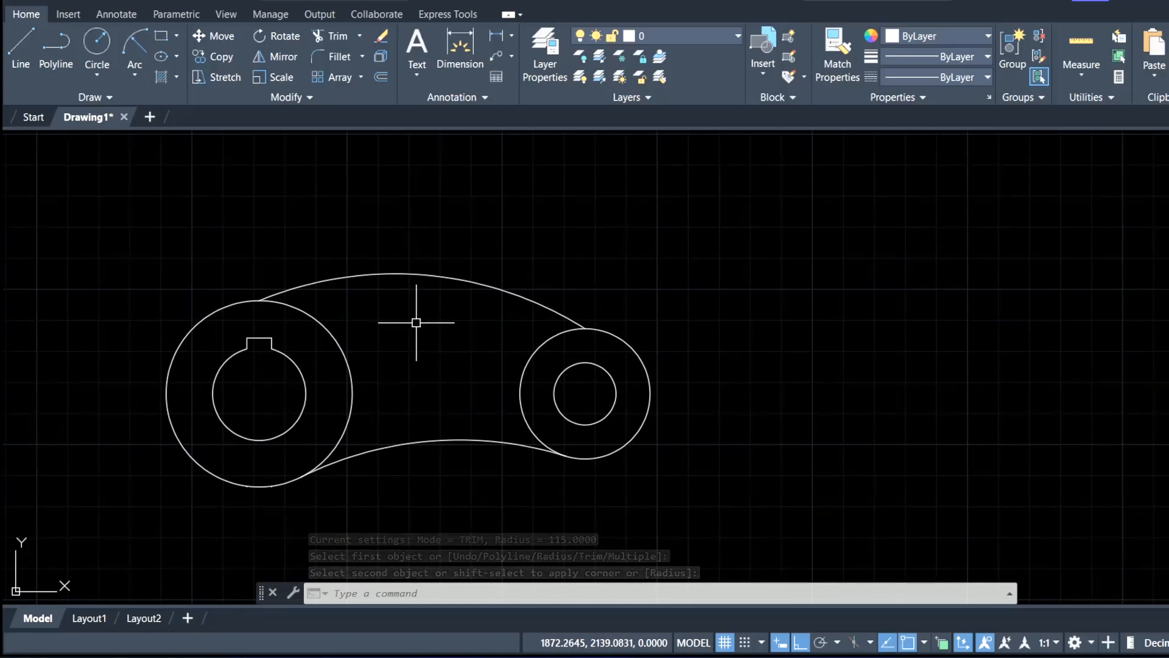
- Copy the upper connecting arc 8 units straight down, using its midpoint as the base point
left_click(408, 273)
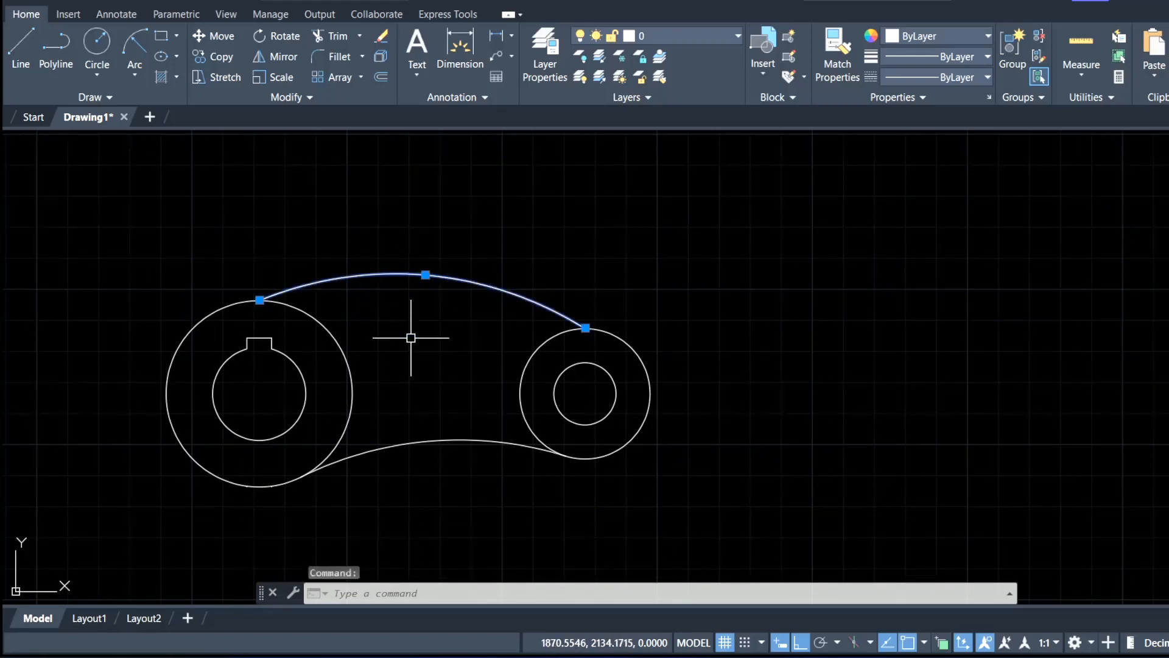
type("CO")
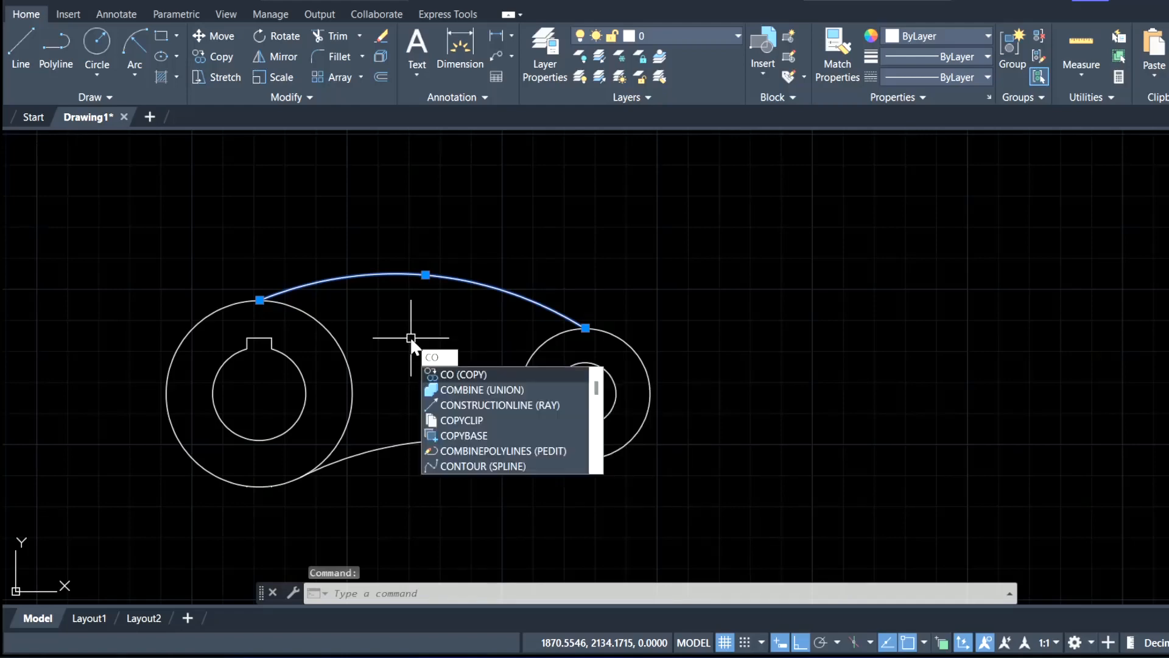
key("Return")
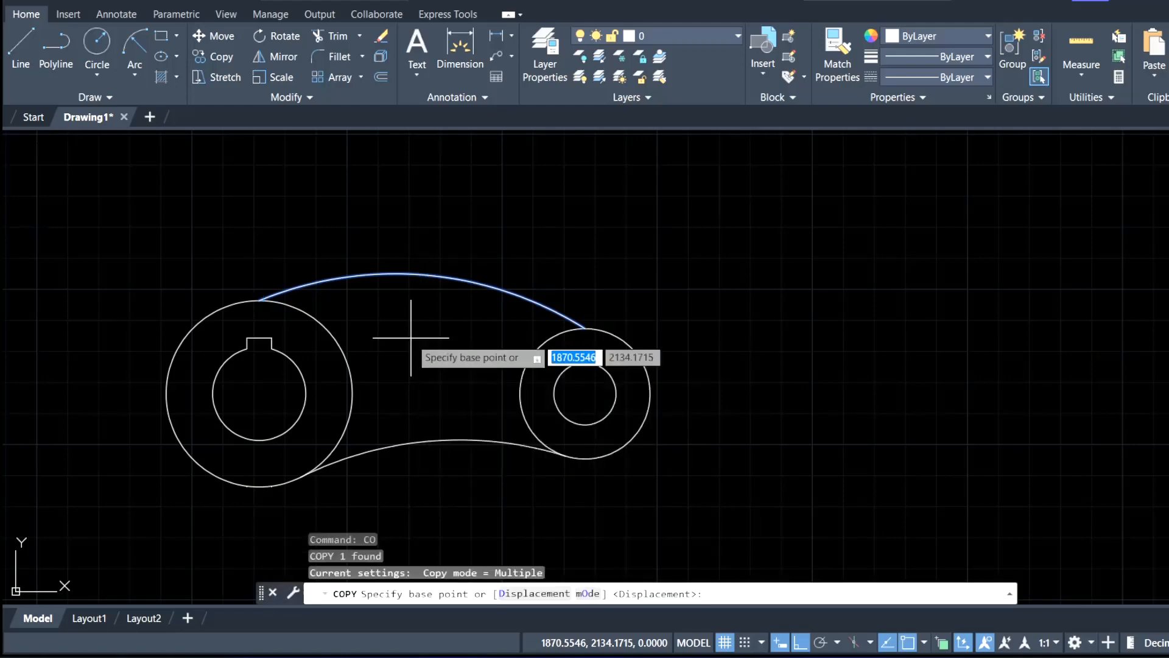
left_click(424, 274)
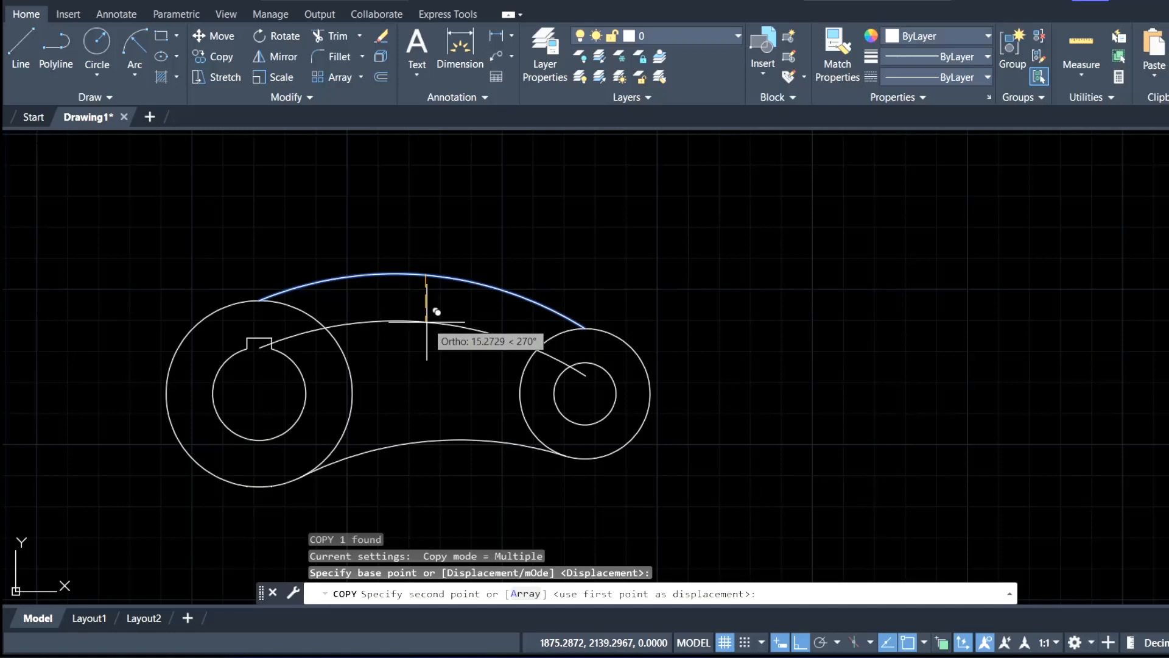
type("8")
key("Return")
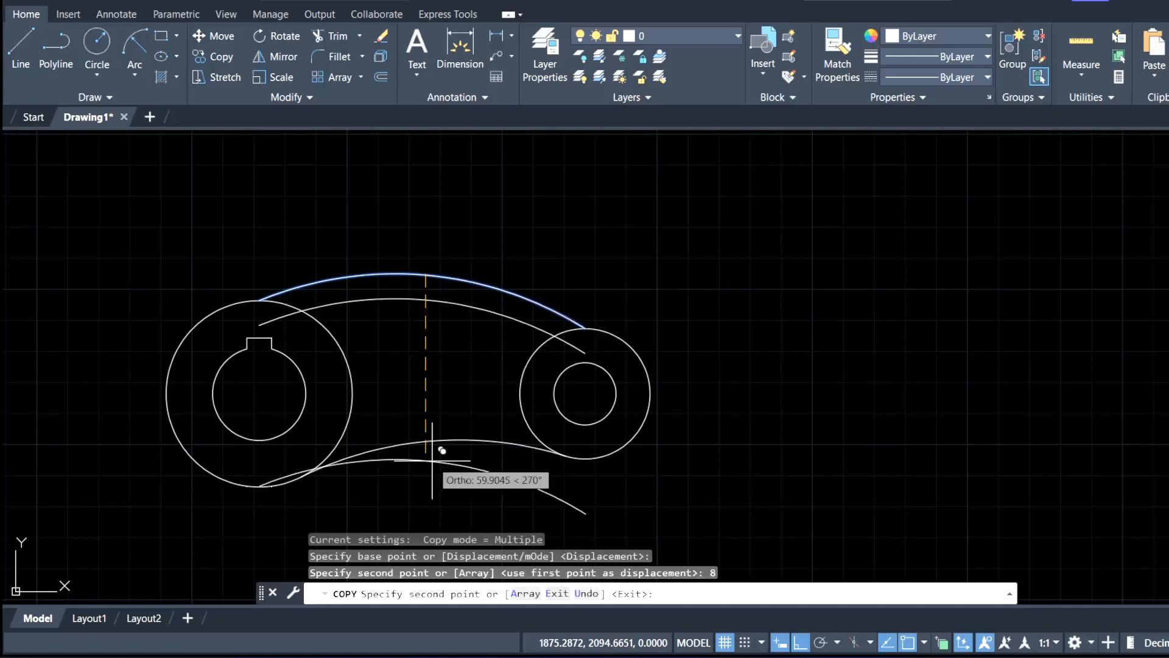
key("Escape")
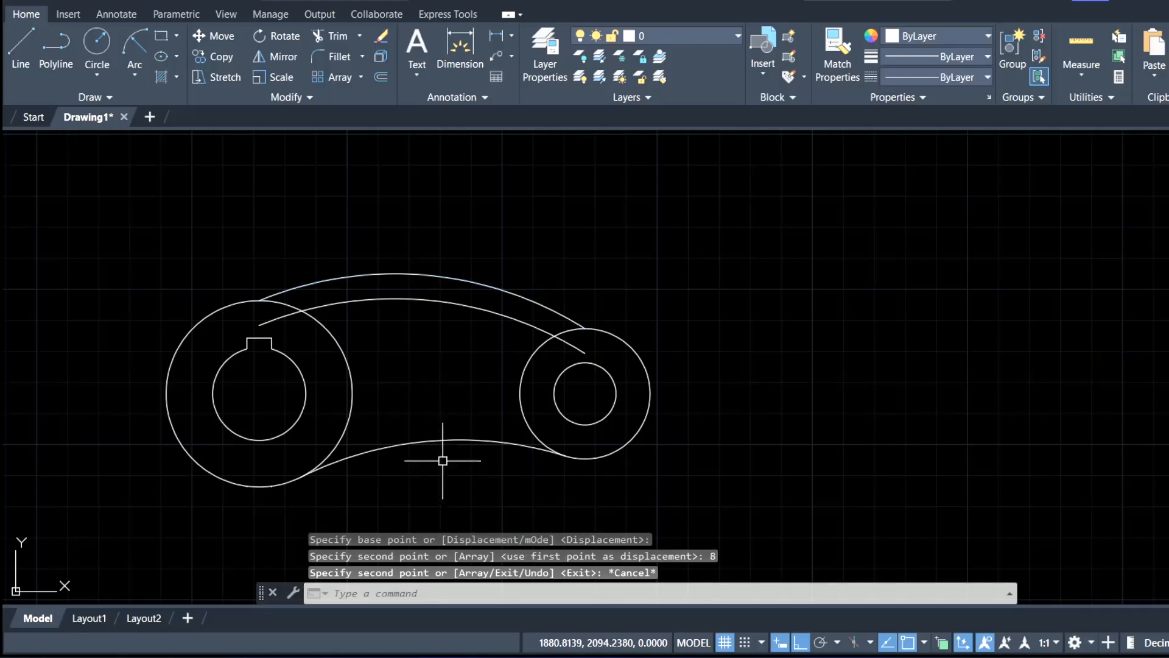
- Copy the lower connecting arc 8 units straight up, using its midpoint as the base point
left_click(450, 440)
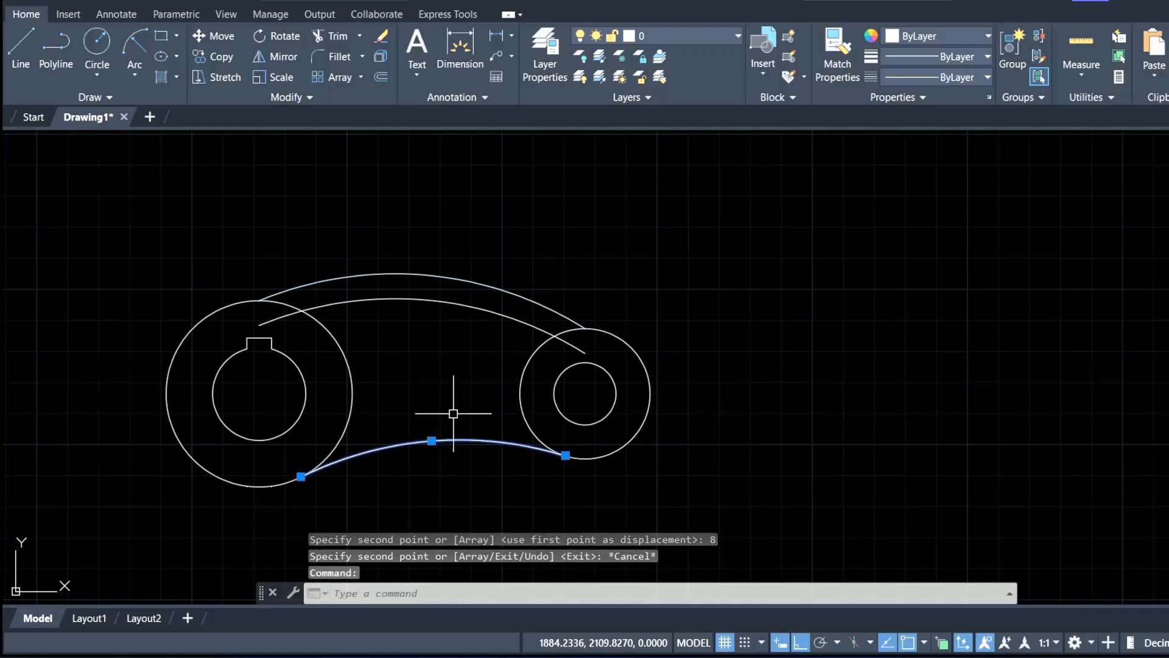
type("CO")
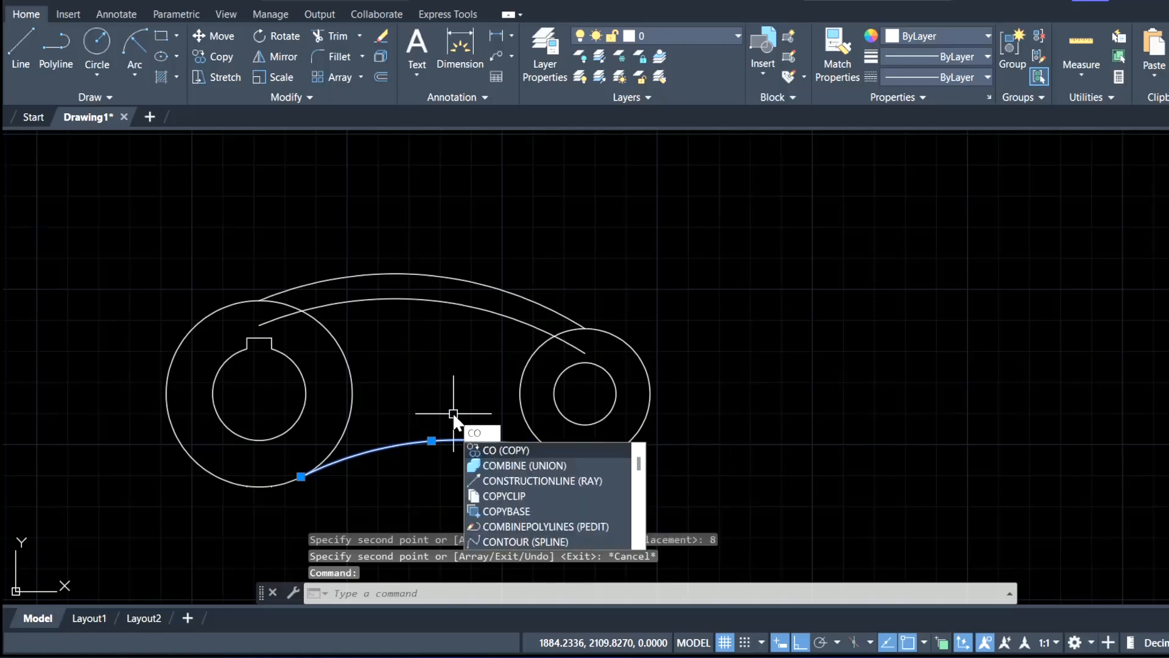
key("Return")
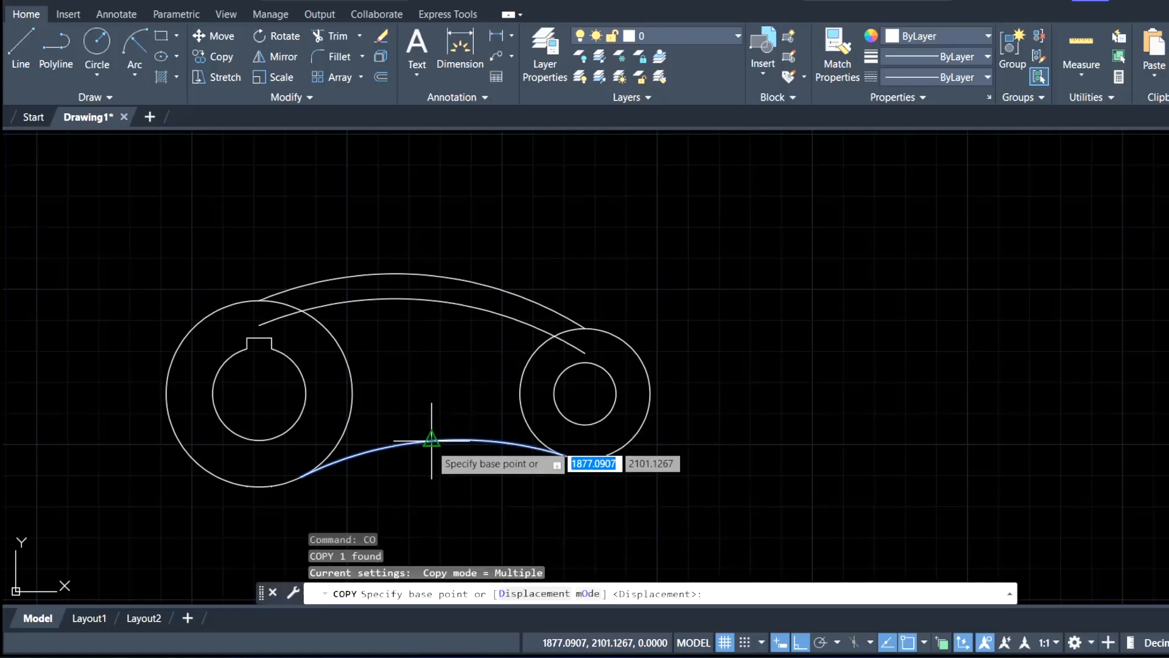
left_click(431, 439)
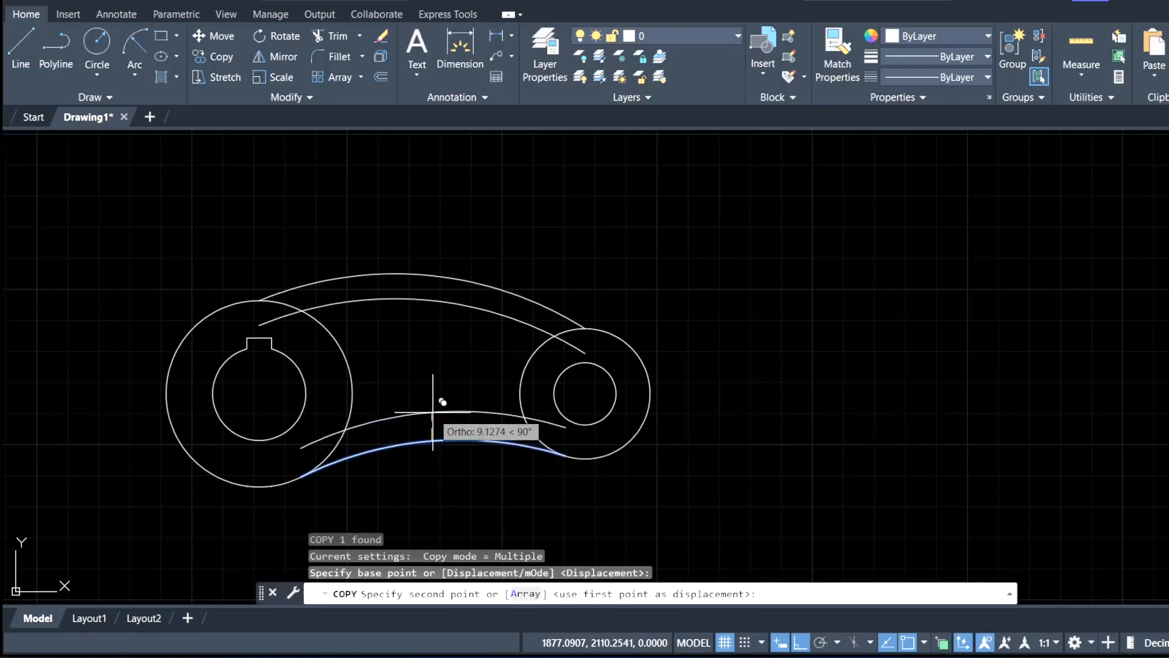
type("8")
key("Return")
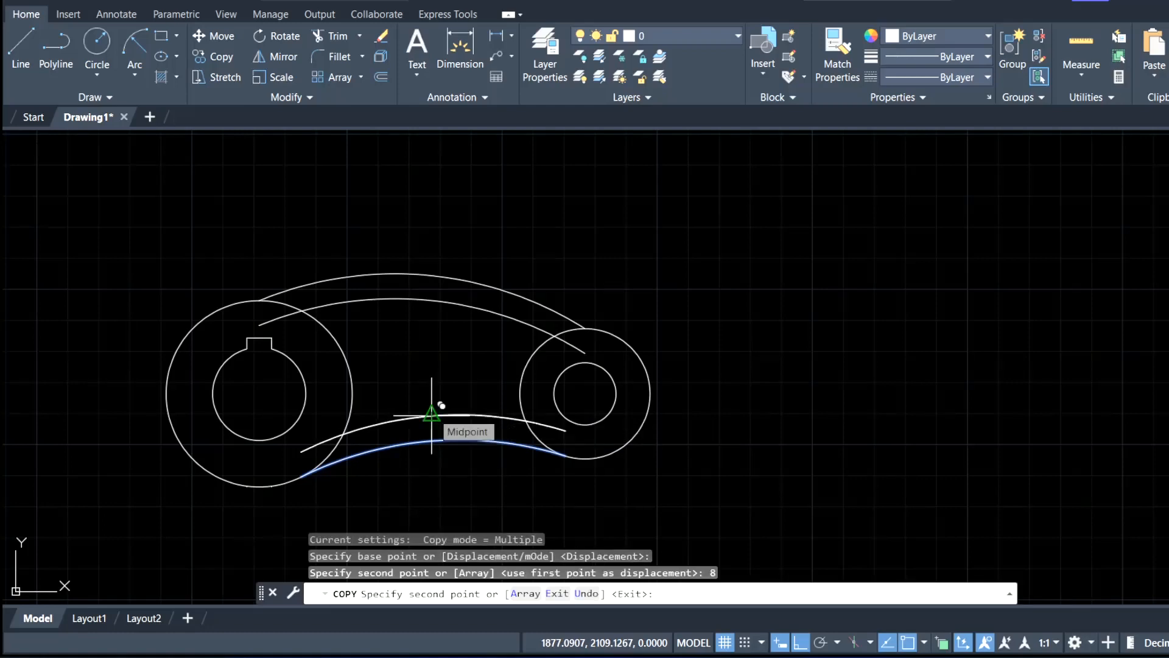
key("Escape")
- Trim the four ends of the two copied arcs that lie inside the radius 30 and radius 21 circles
type("tr")
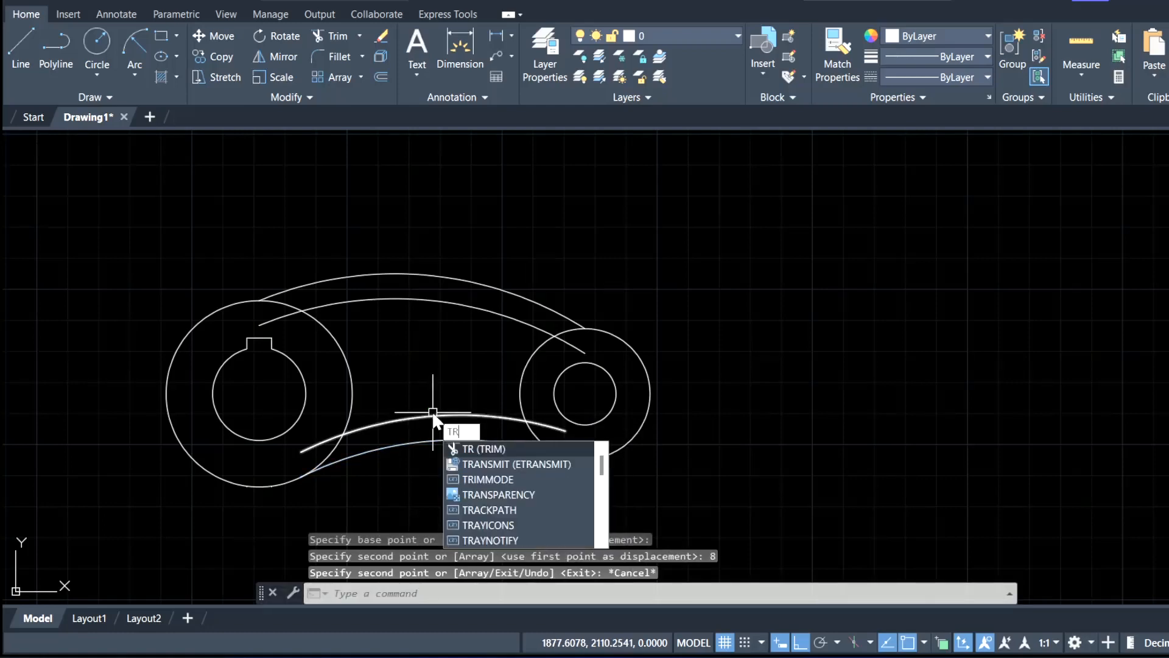
key("Return")
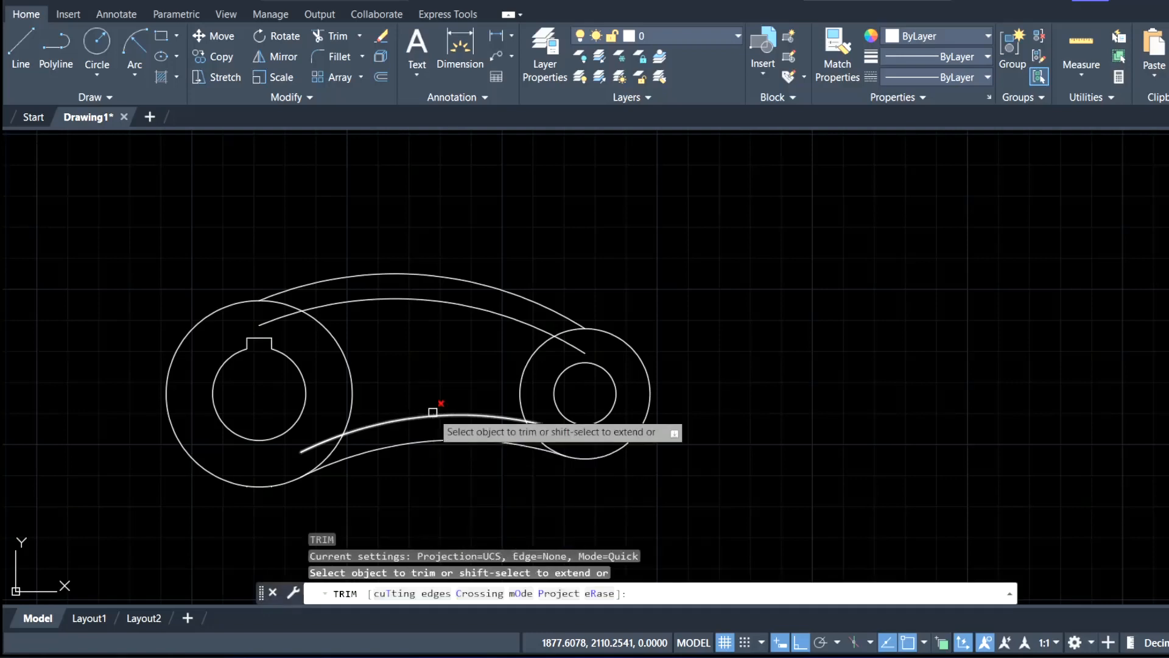
left_click(279, 316)
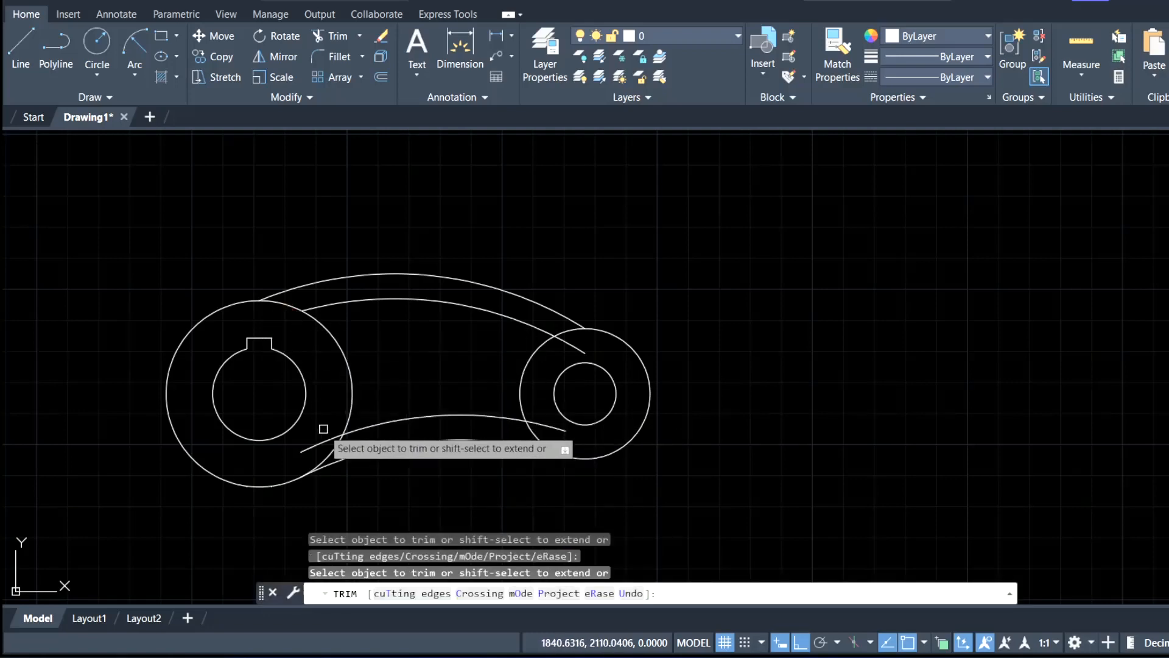
left_click(326, 439)
left_click(542, 424)
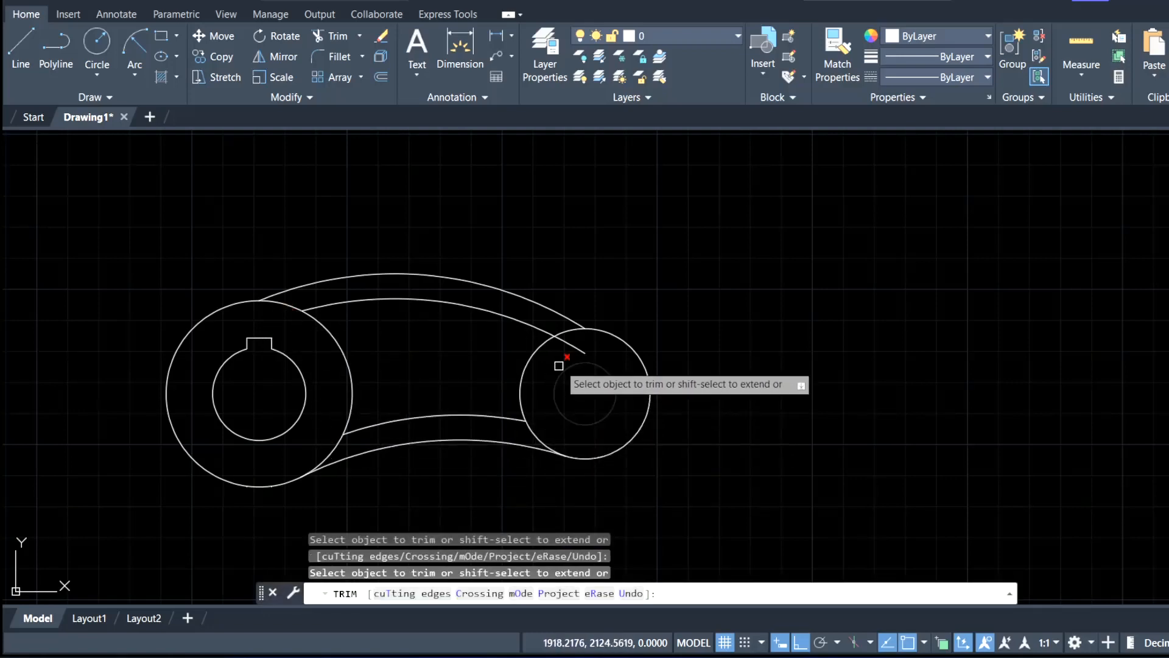
left_click(567, 345)
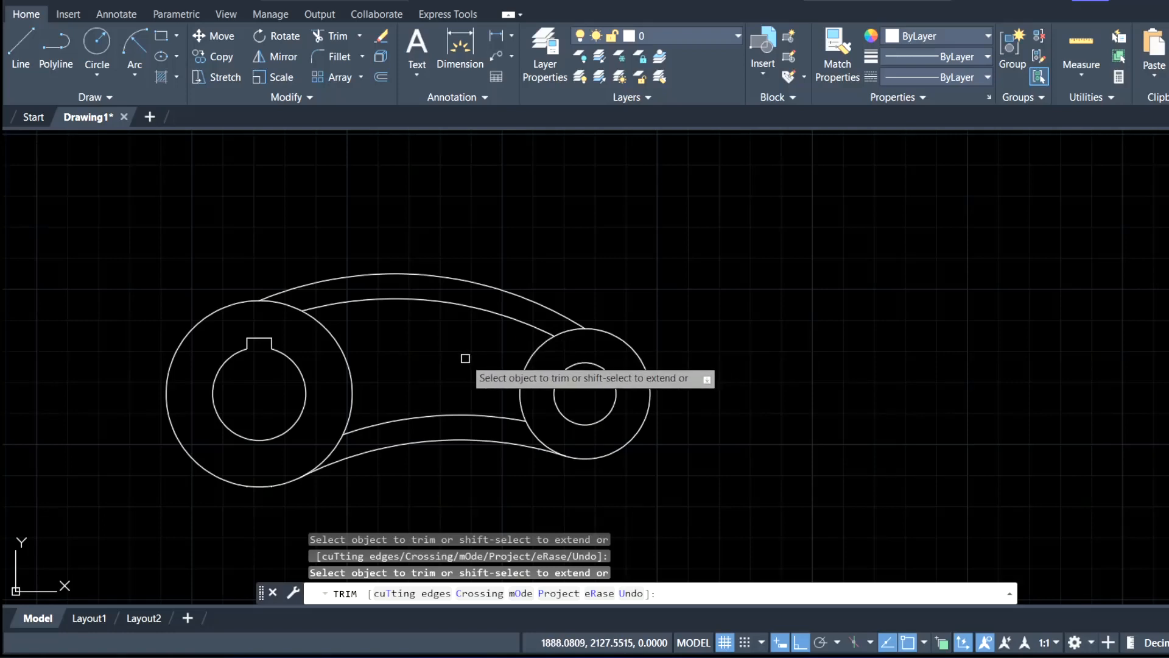
key("Escape")
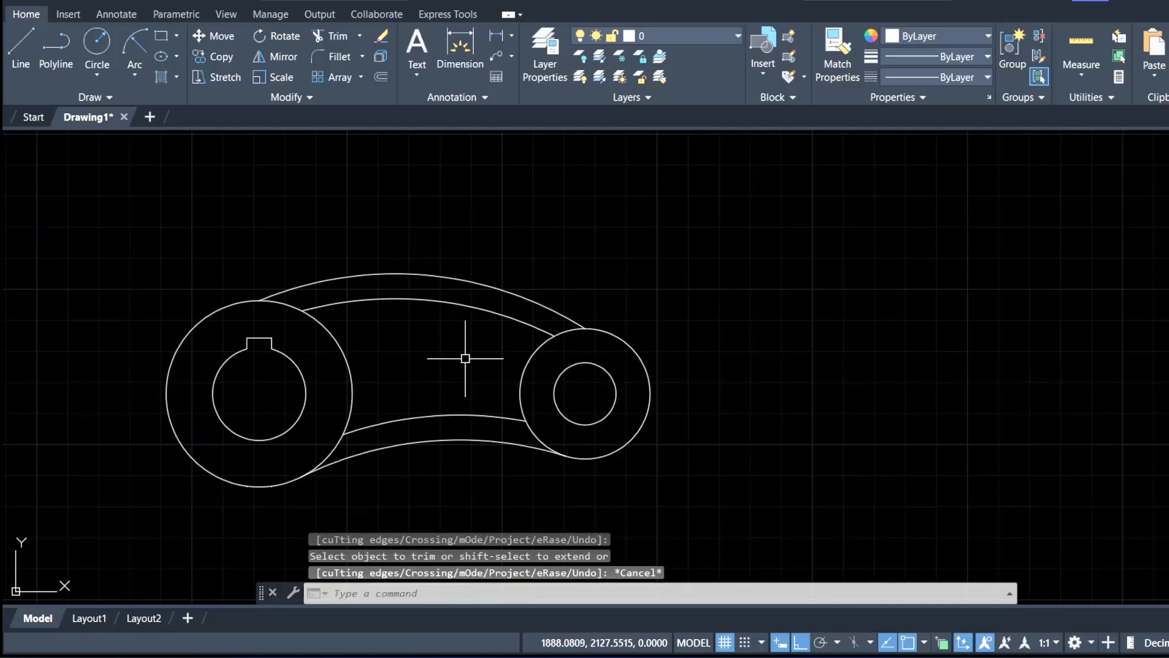
- Fillet the upper inner arc to the radius 30 and radius 21 circles with a radius of 8
key("Return")
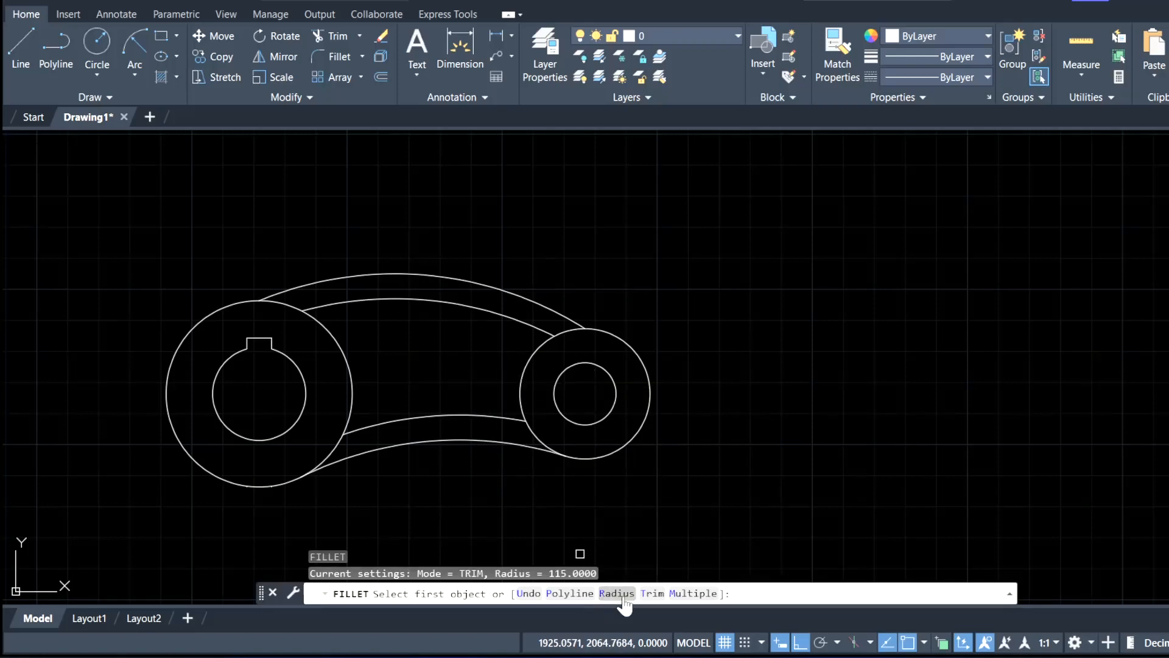
left_click(616, 593)
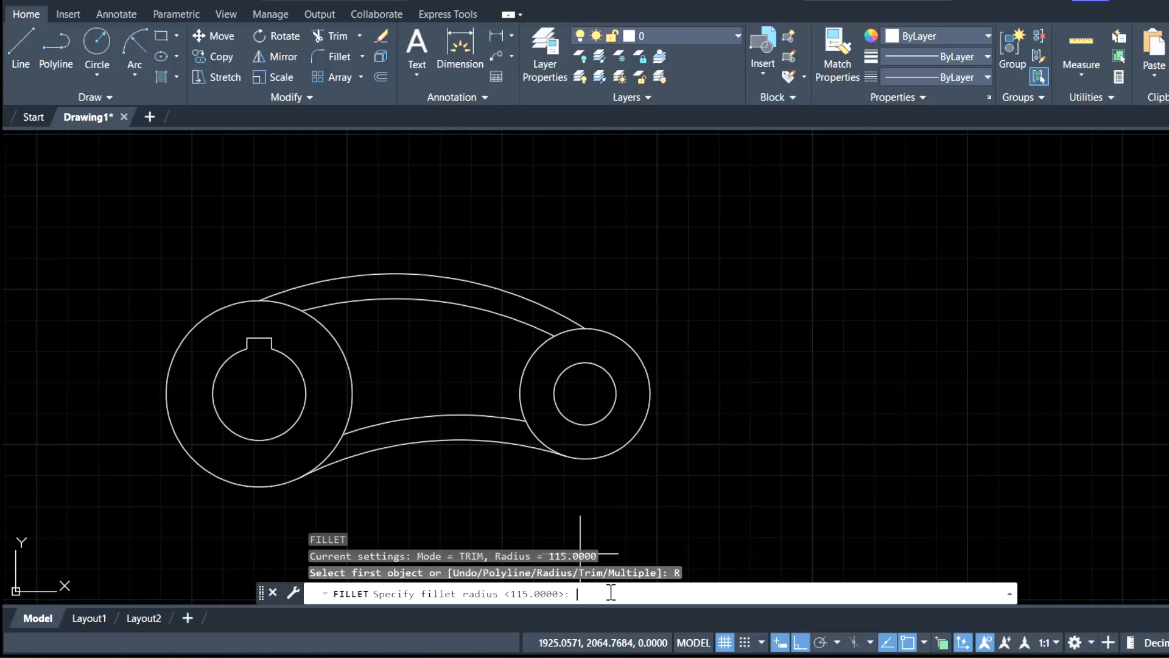
key("Return")
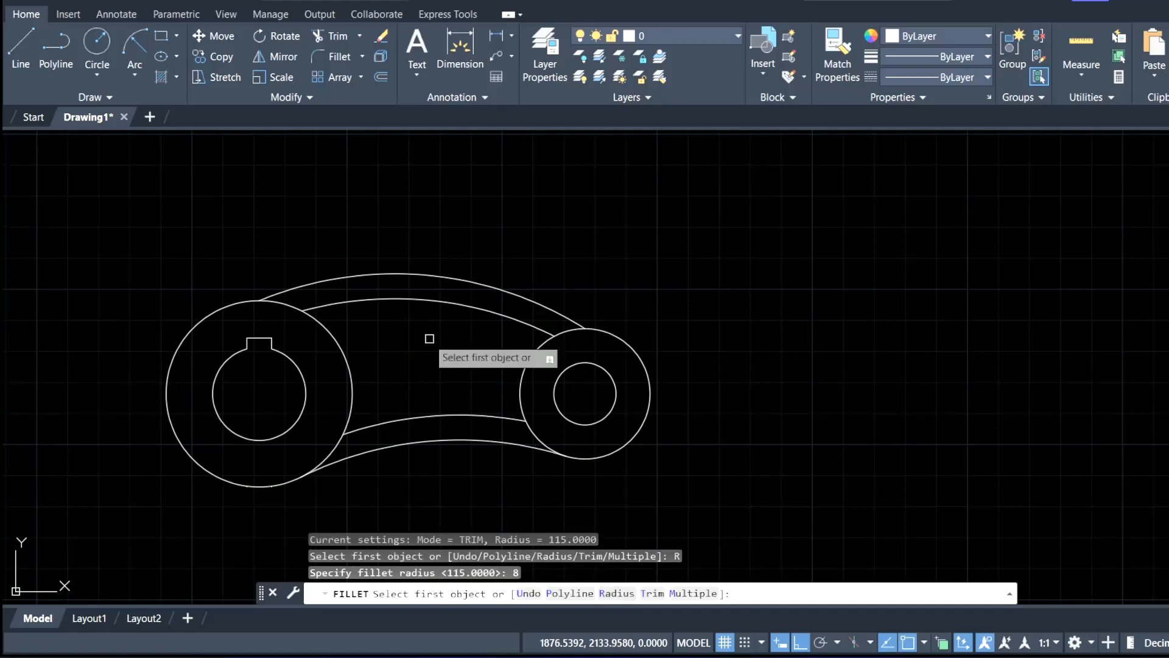
left_click(349, 306)
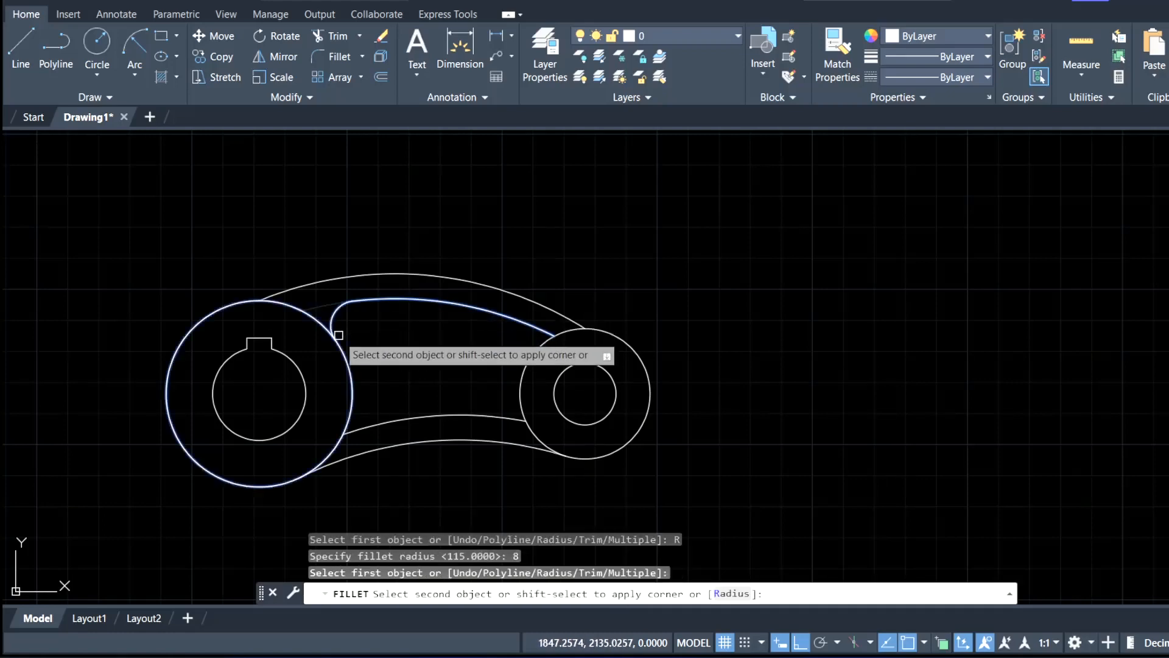
left_click(336, 344)
key("Return")
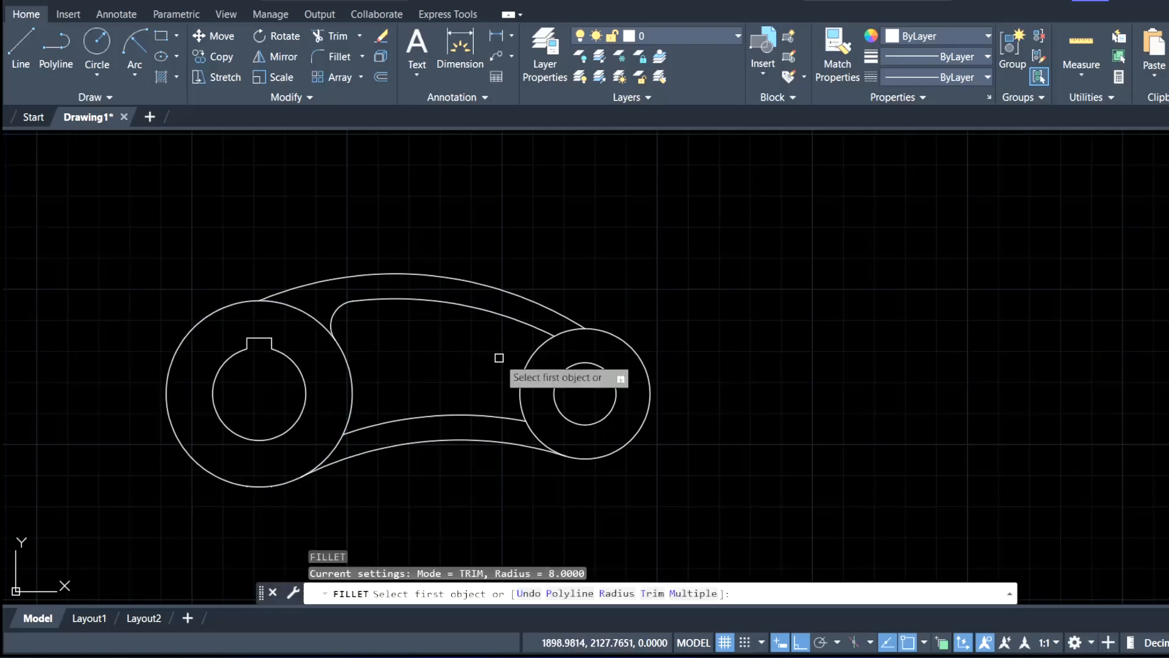
left_click(524, 329)
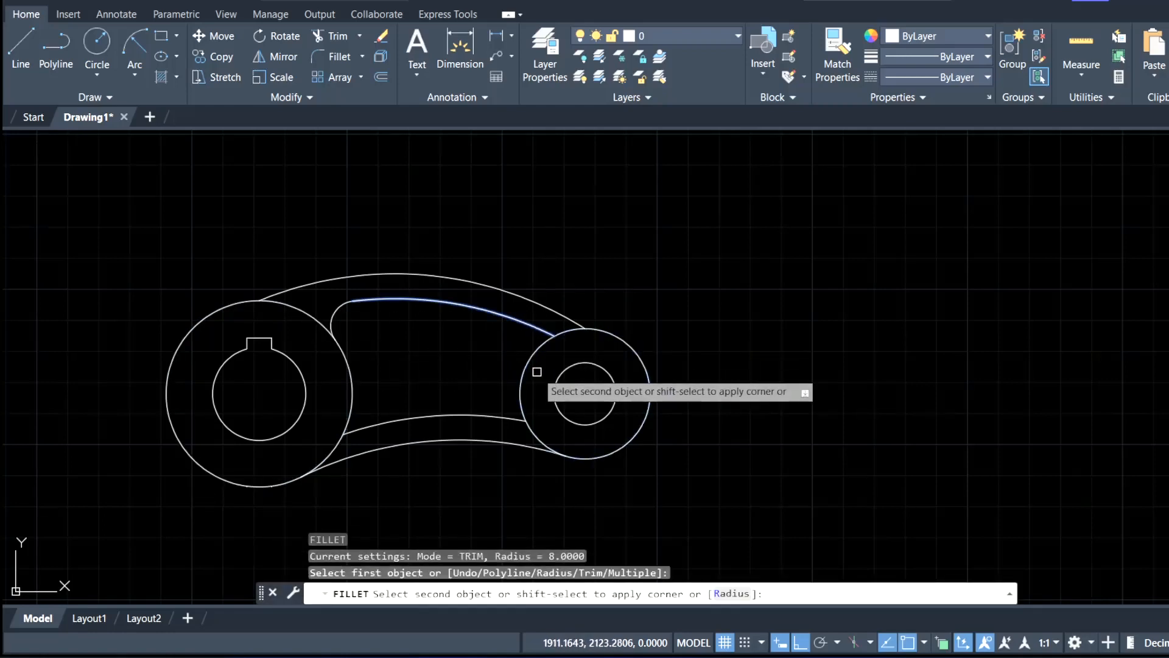
left_click(530, 365)
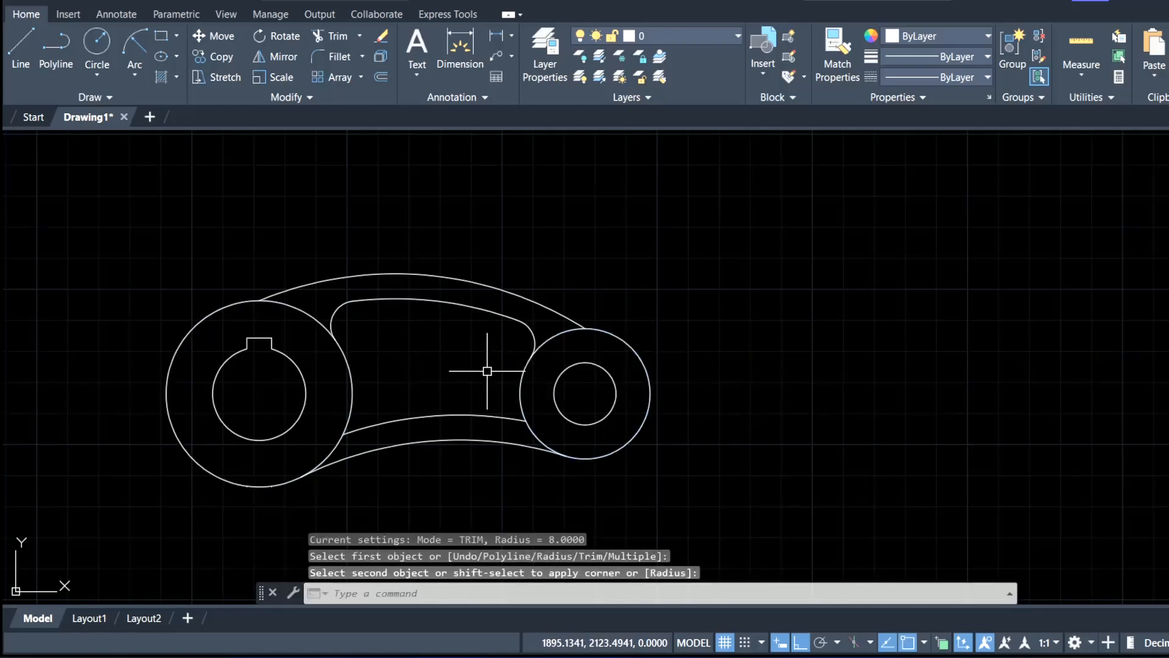
- Fillet the lower inner arc to the radius 30 and radius 21 circles with the same radius of 8
key("Return")
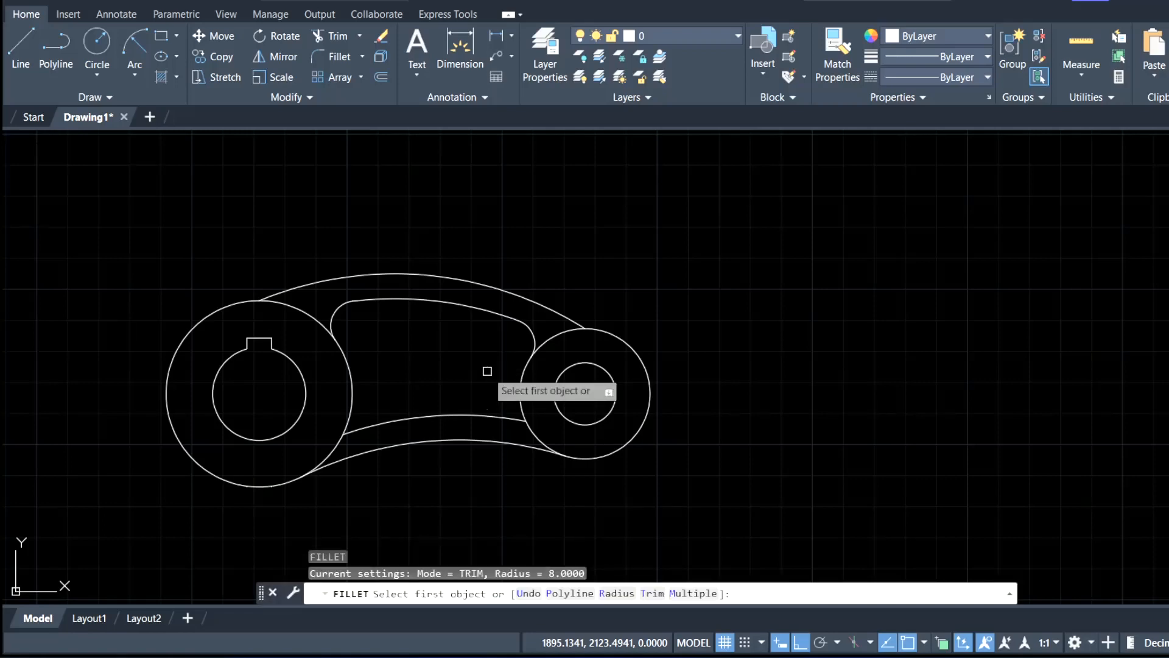
left_click(353, 407)
left_click(376, 420)
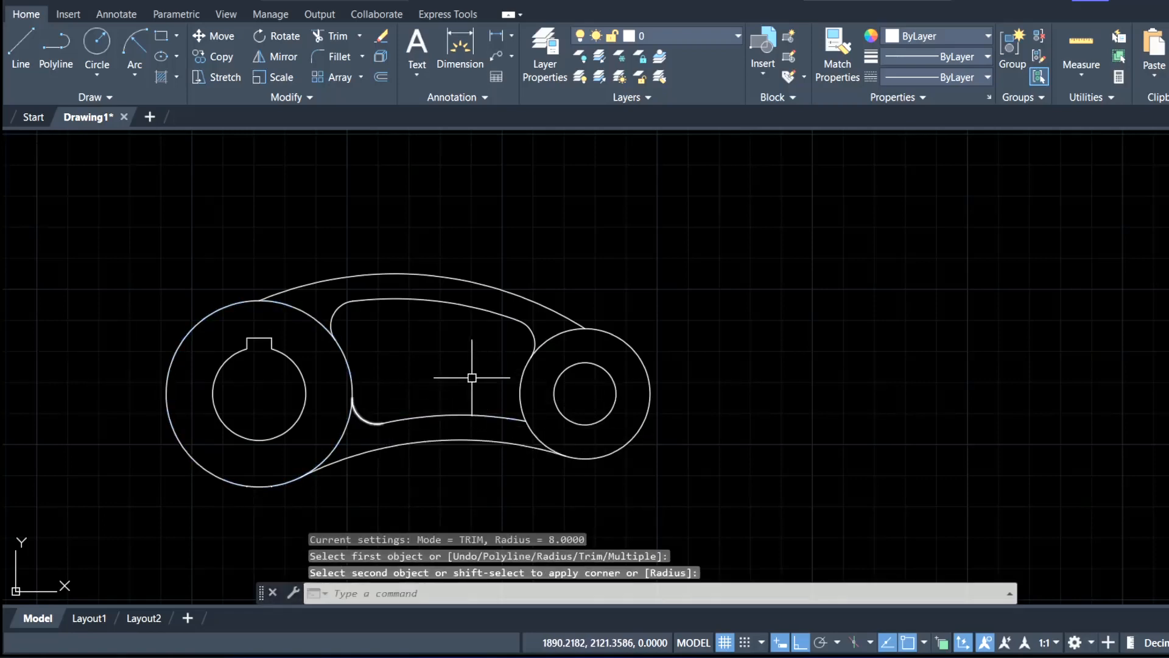
key("Return")
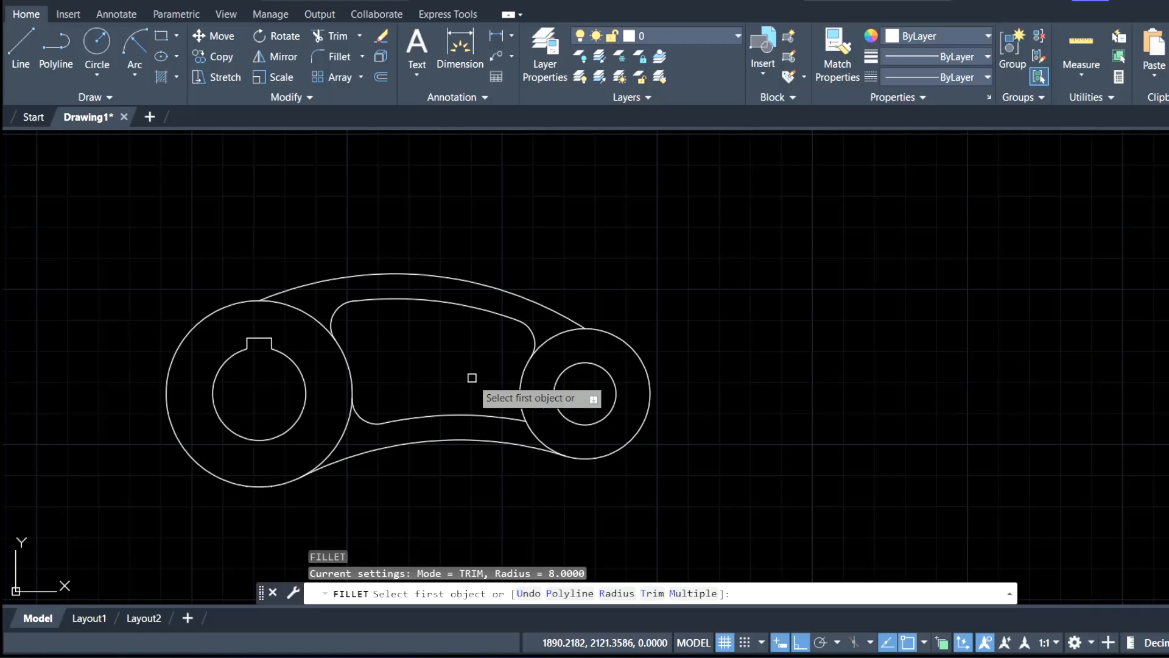
left_click(521, 395)
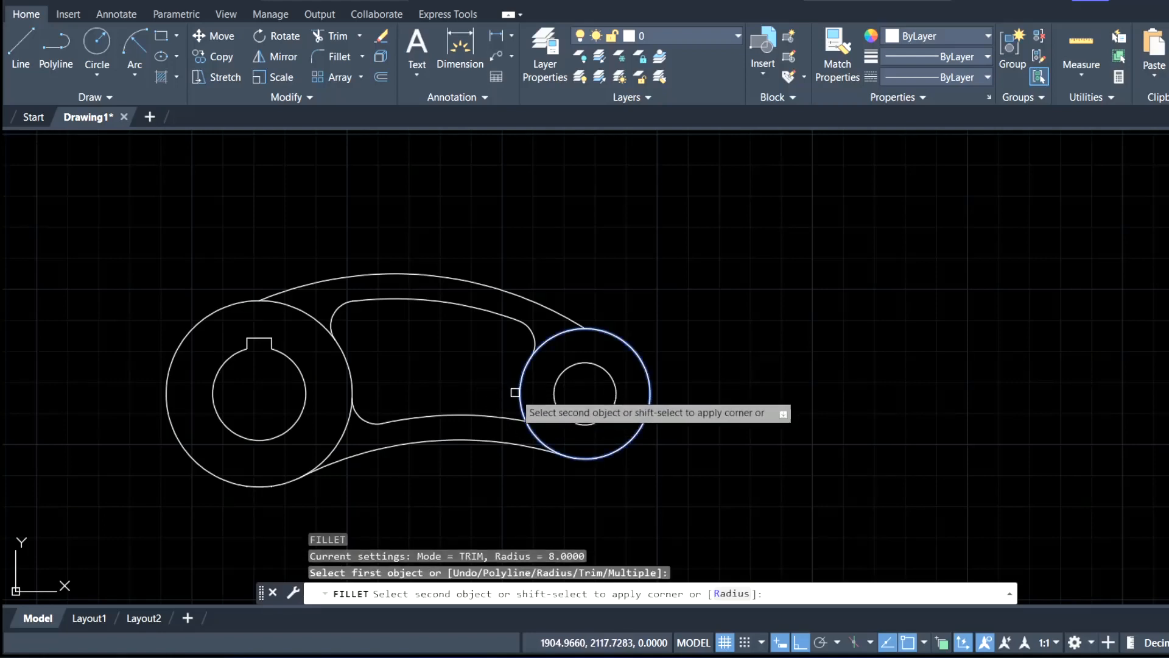
left_click(487, 414)
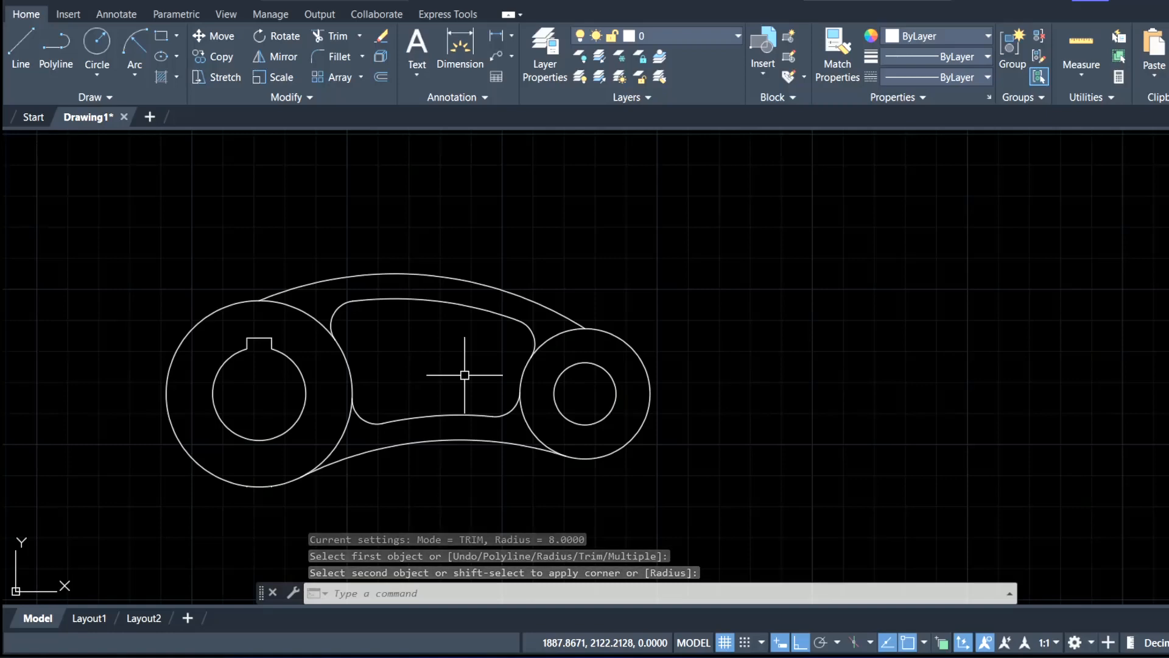
- Switch the workspace from Drafting & Annotation to 3D Modeling
scroll(464, 375, "down", 3)
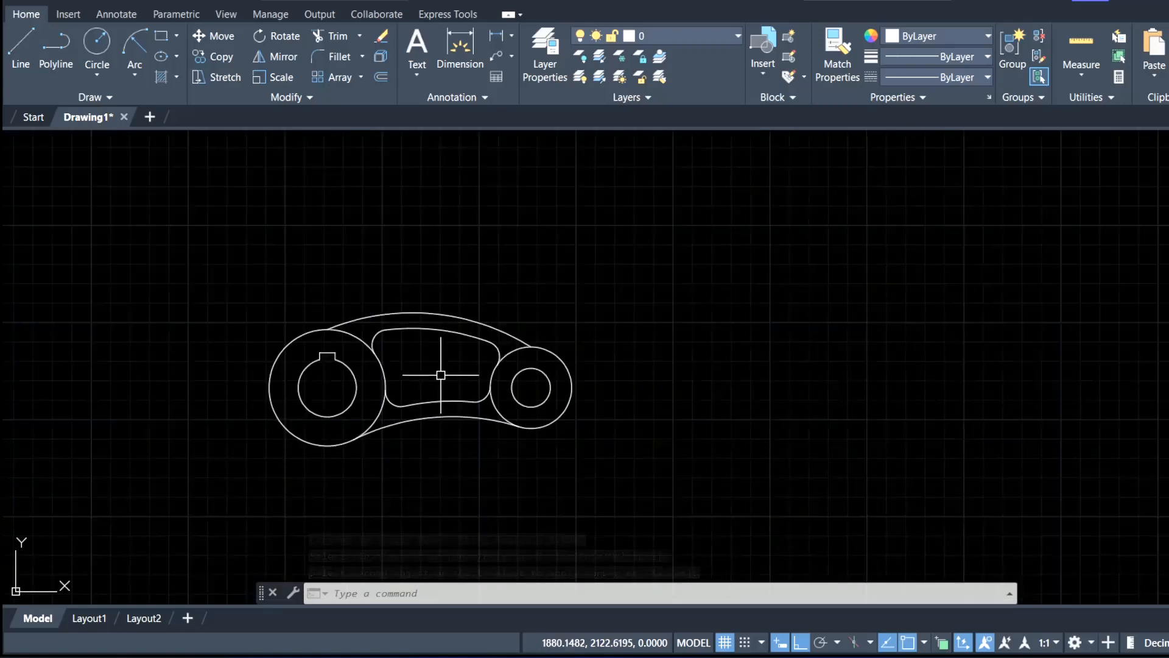
scroll(519, 347, "up", 4)
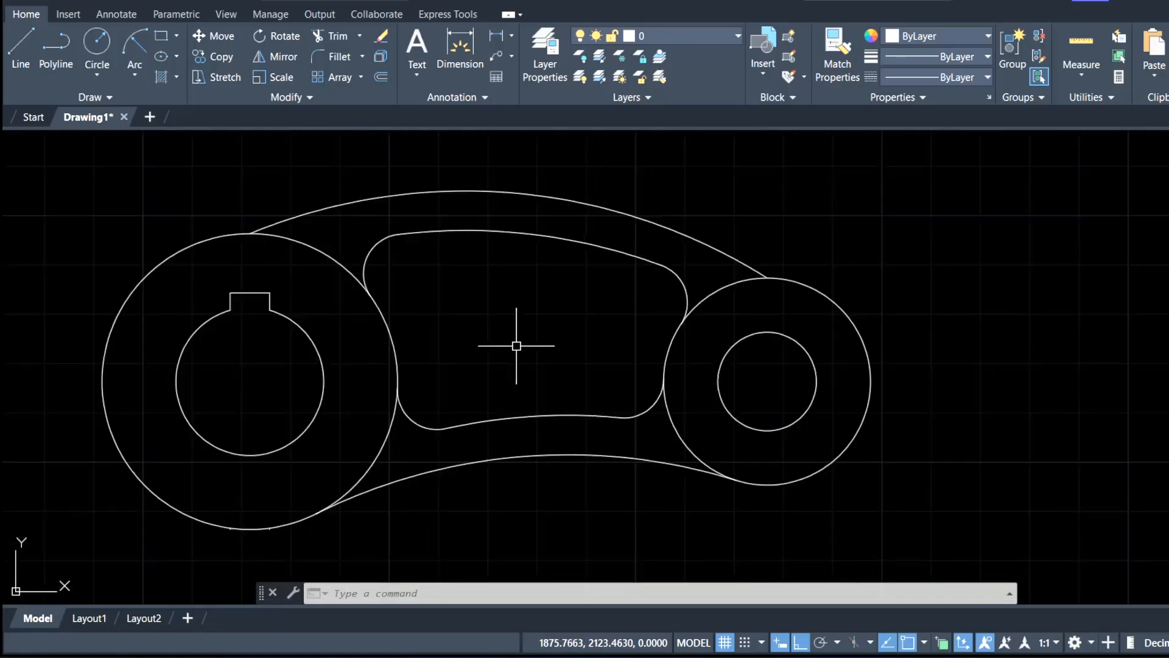
middle_click_drag(518, 346, 518, 366)
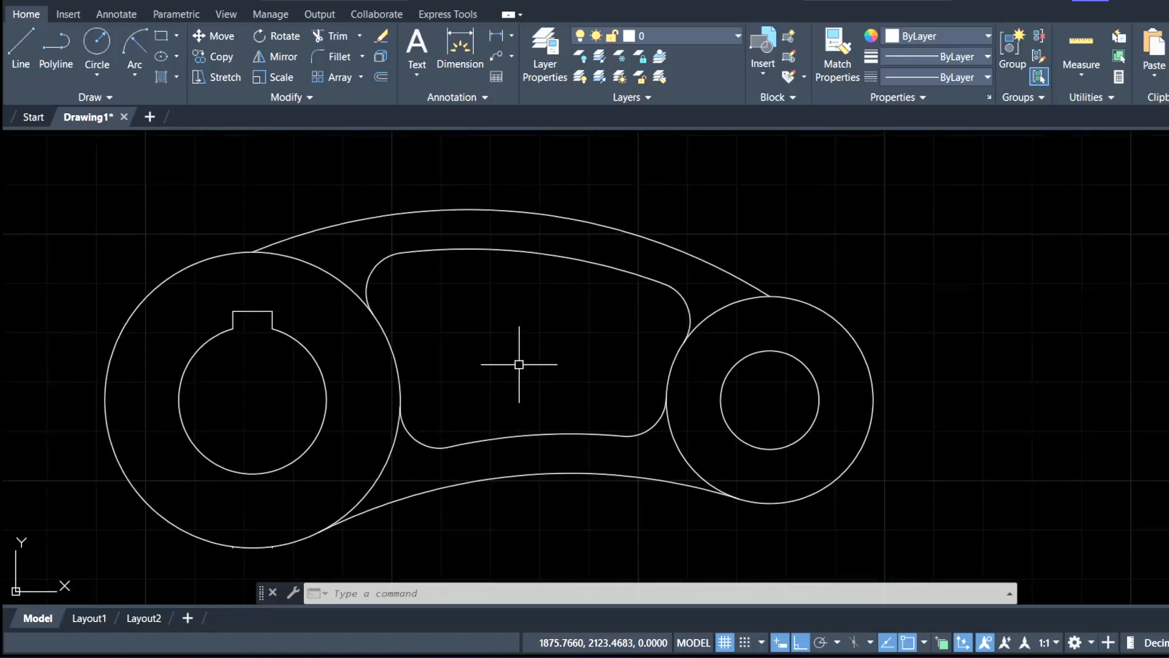
left_click(403, 1)
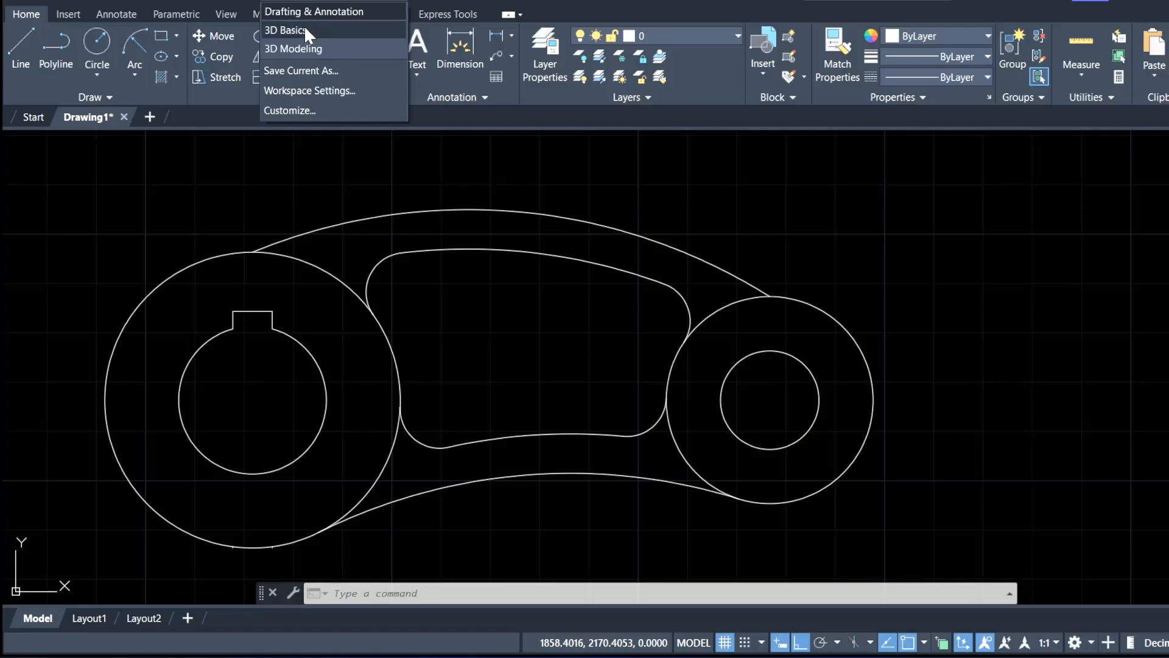
left_click(306, 48)
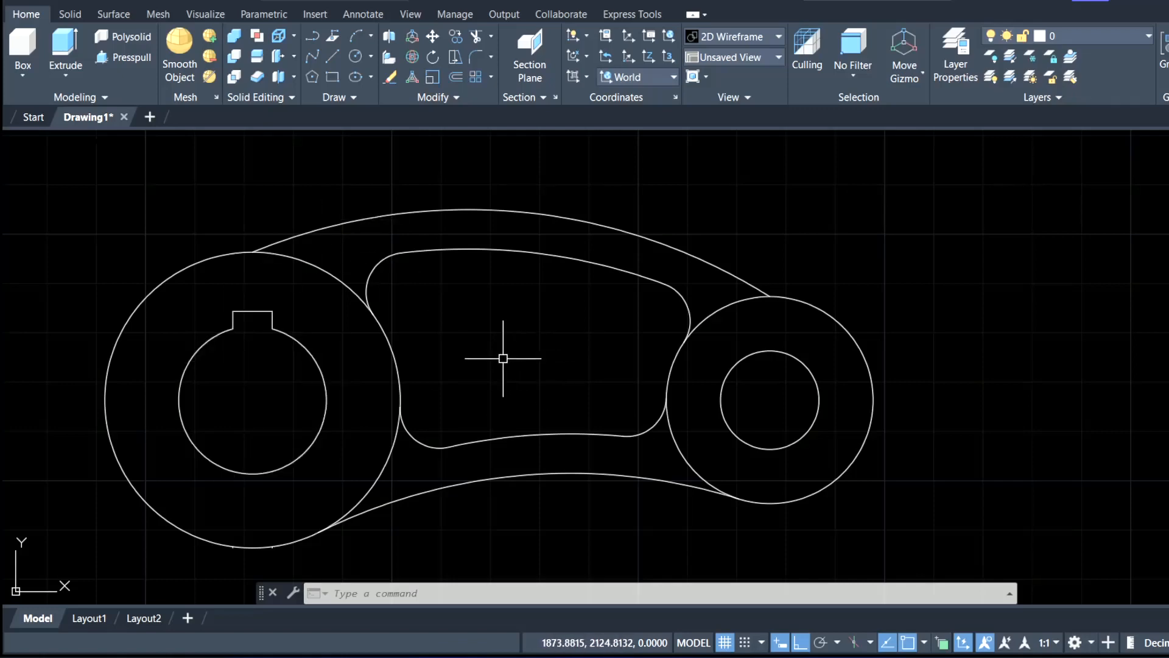
- Set the visual style to Realistic and turn the view to SW Isometric
left_click(91, 144)
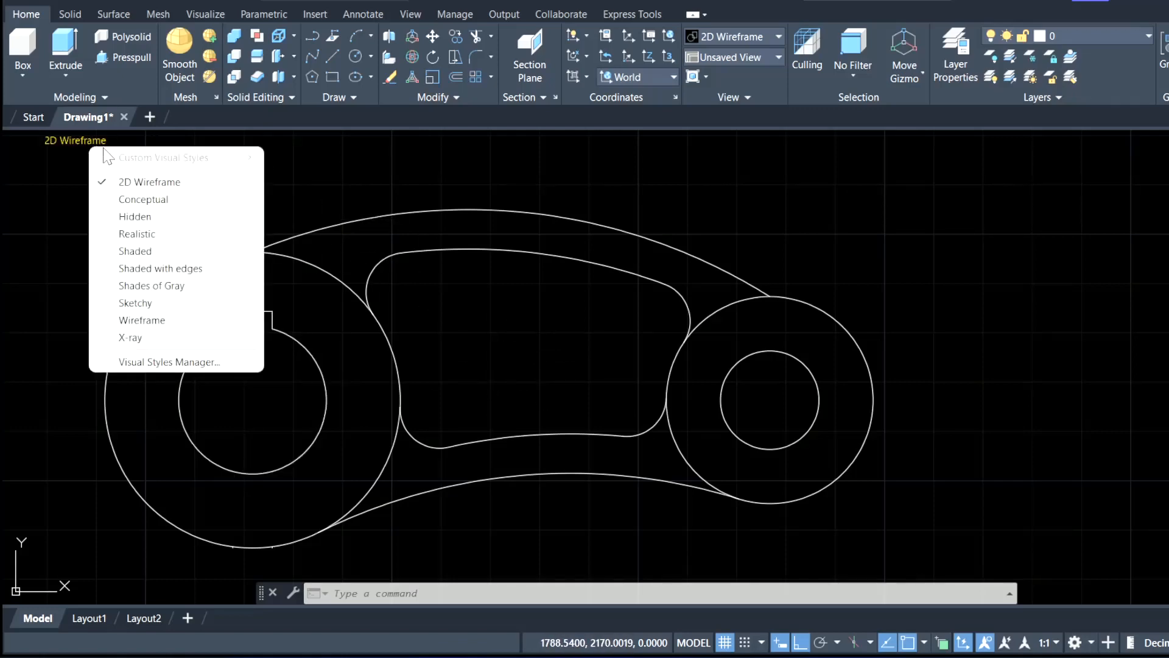
left_click(154, 230)
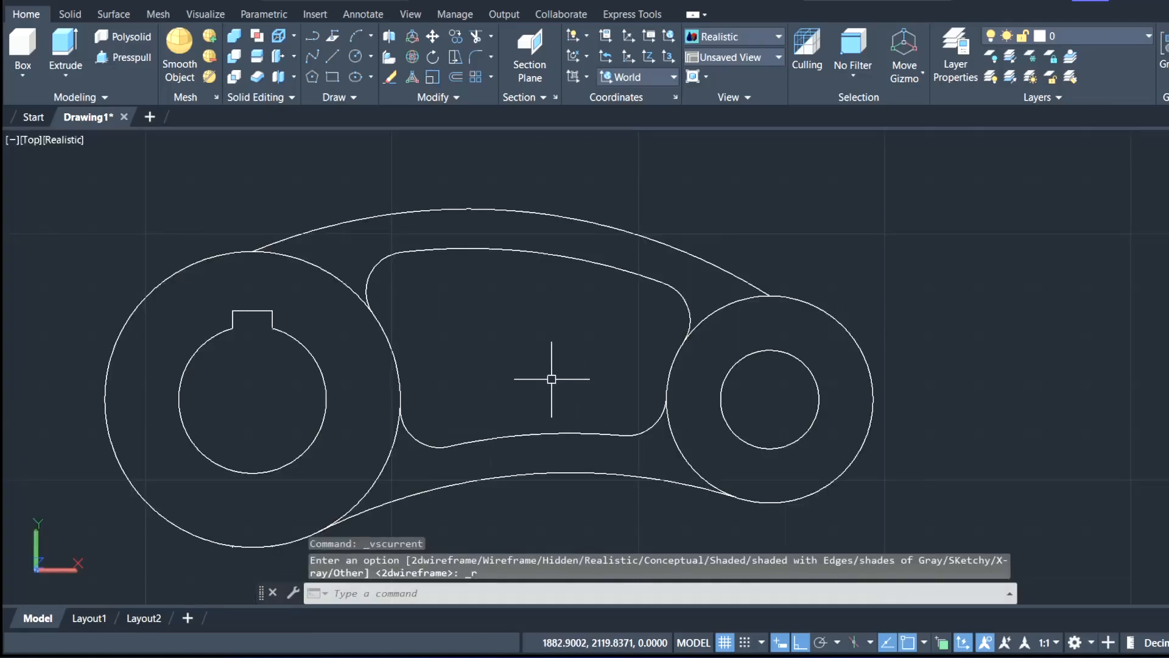
middle_click_drag(536, 349, 538, 272, "shift")
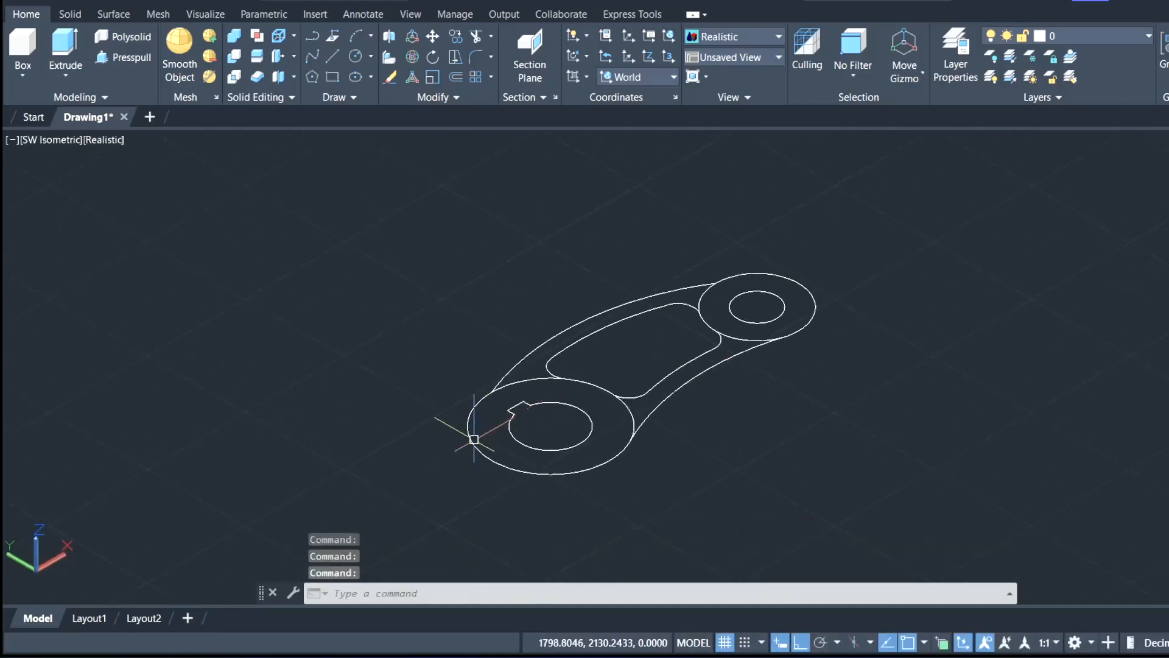
- Presspull the ring between the large outer circle and the keyed bore upward to a height of 20
scroll(534, 434, "up", 4)
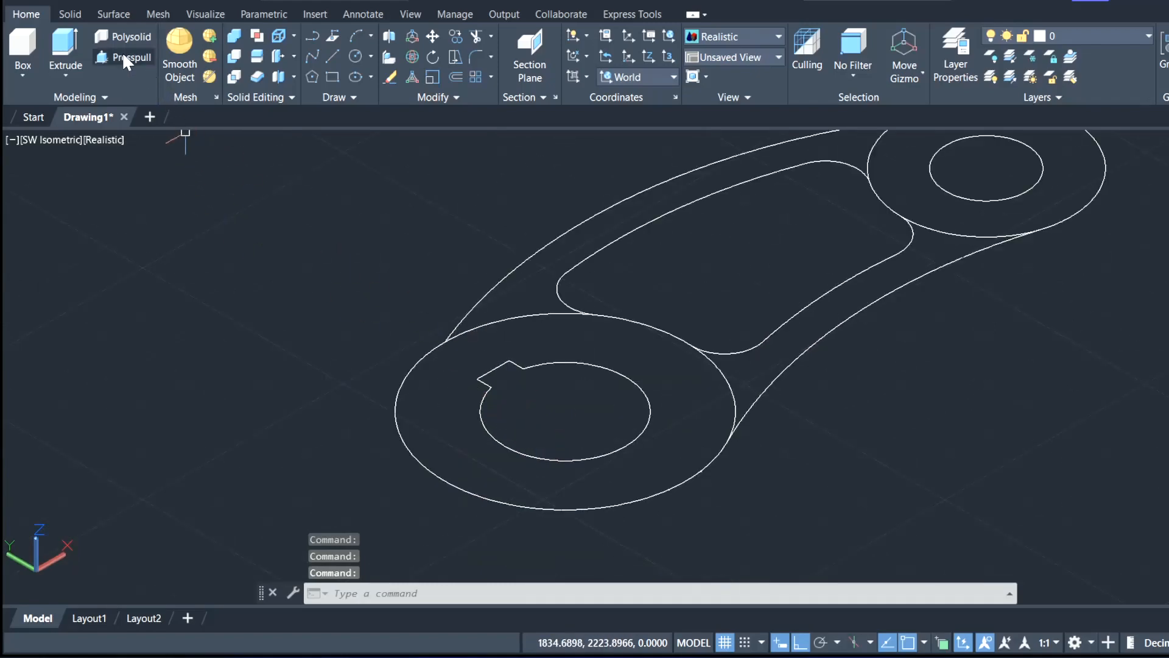
key("ctrl+shift+e")
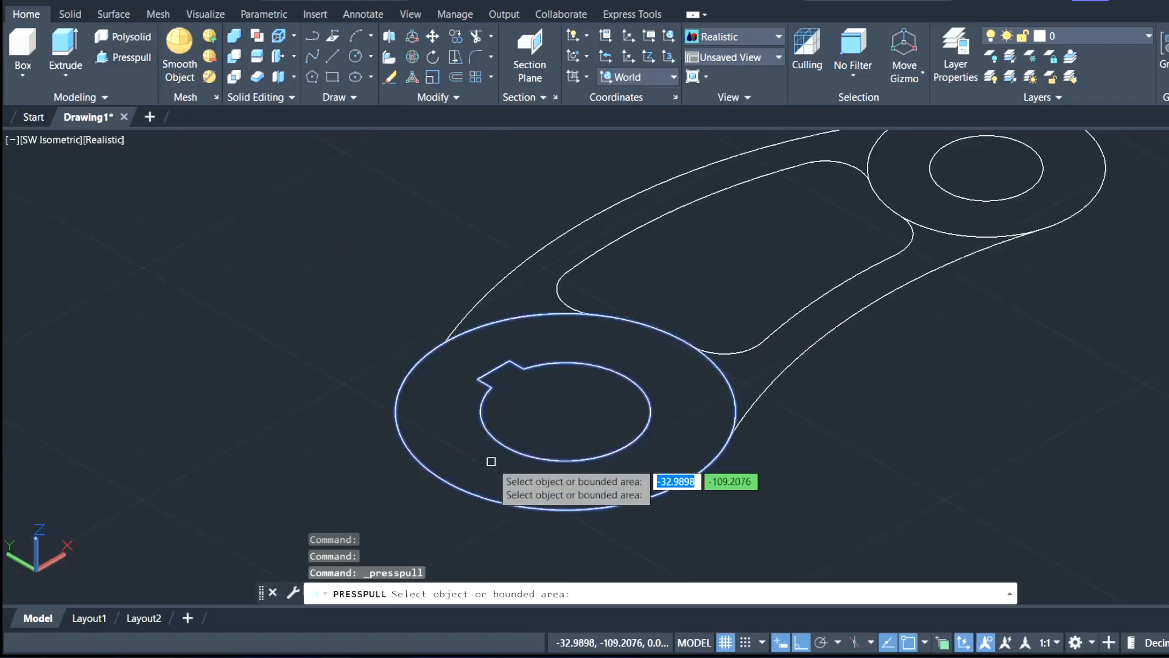
left_click(536, 395)
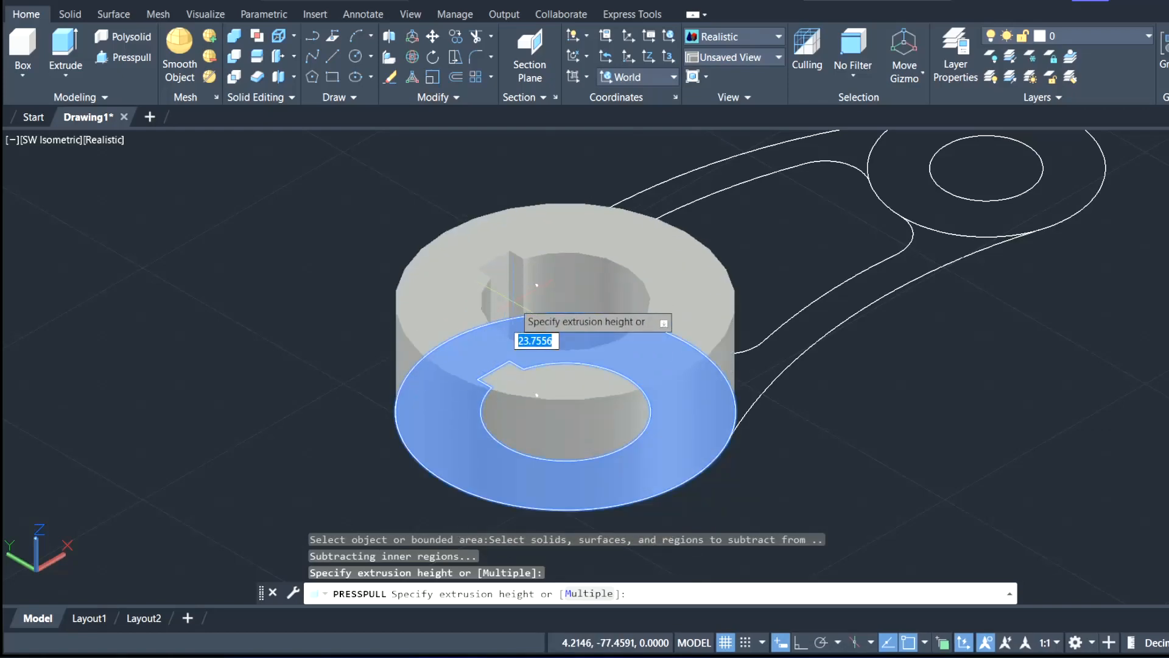
type("20")
key("Return")
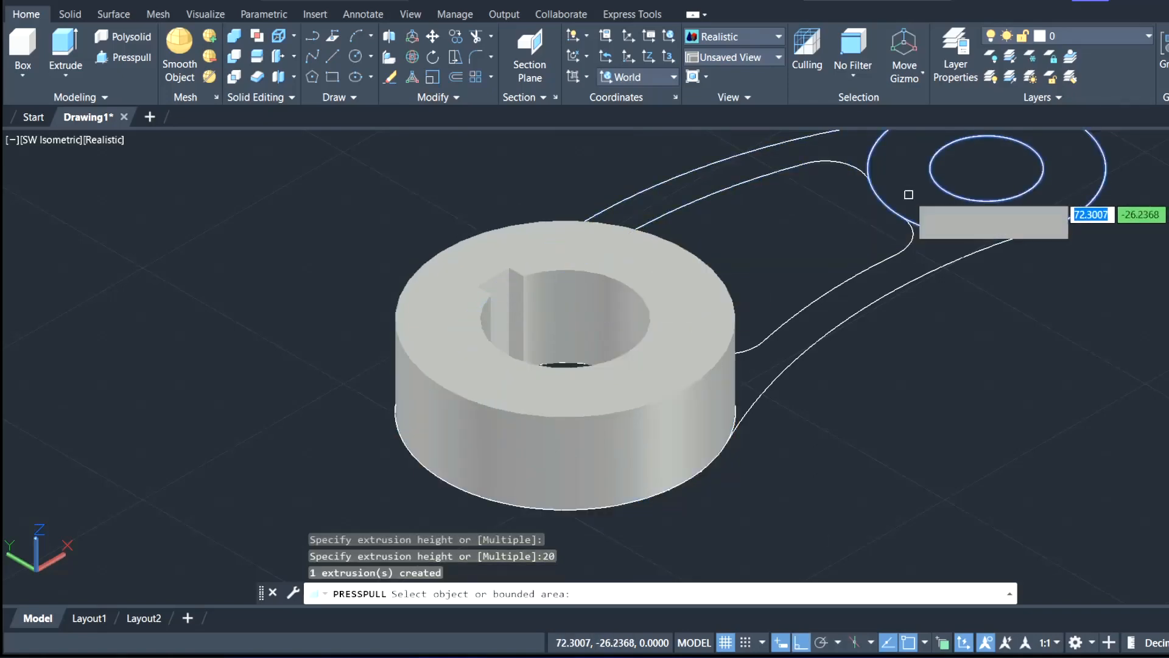
- Presspull the ring between the two small concentric circles upward to the same height of 20
scroll(908, 194, "down", 2)
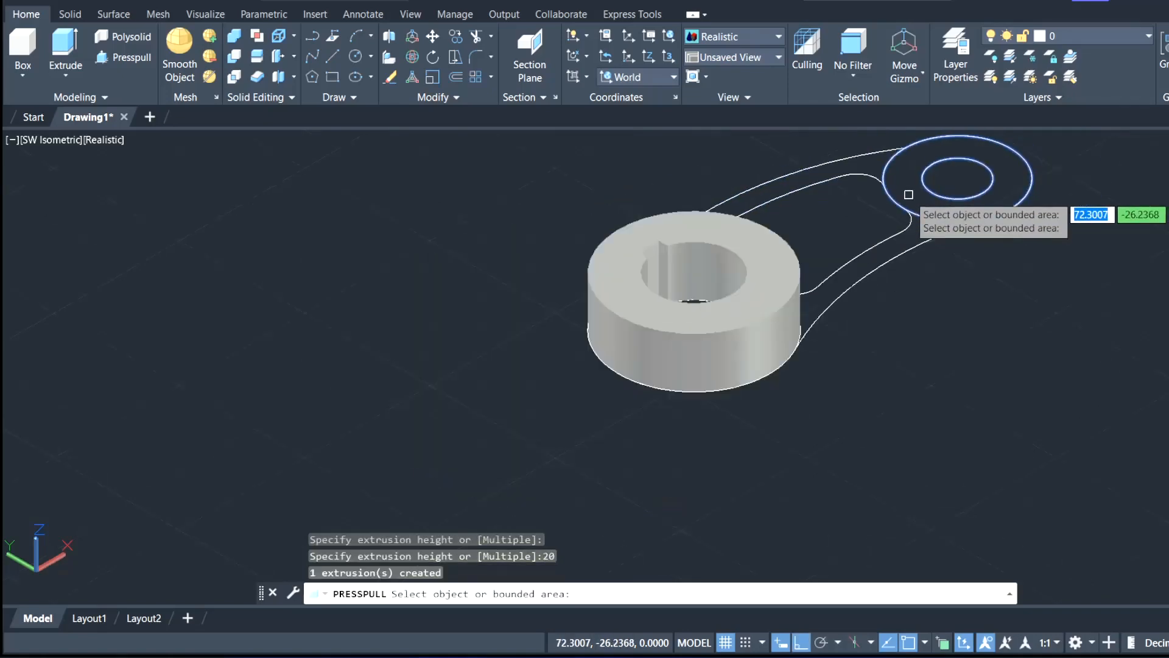
middle_click_drag(901, 190, 705, 316)
left_click(704, 316)
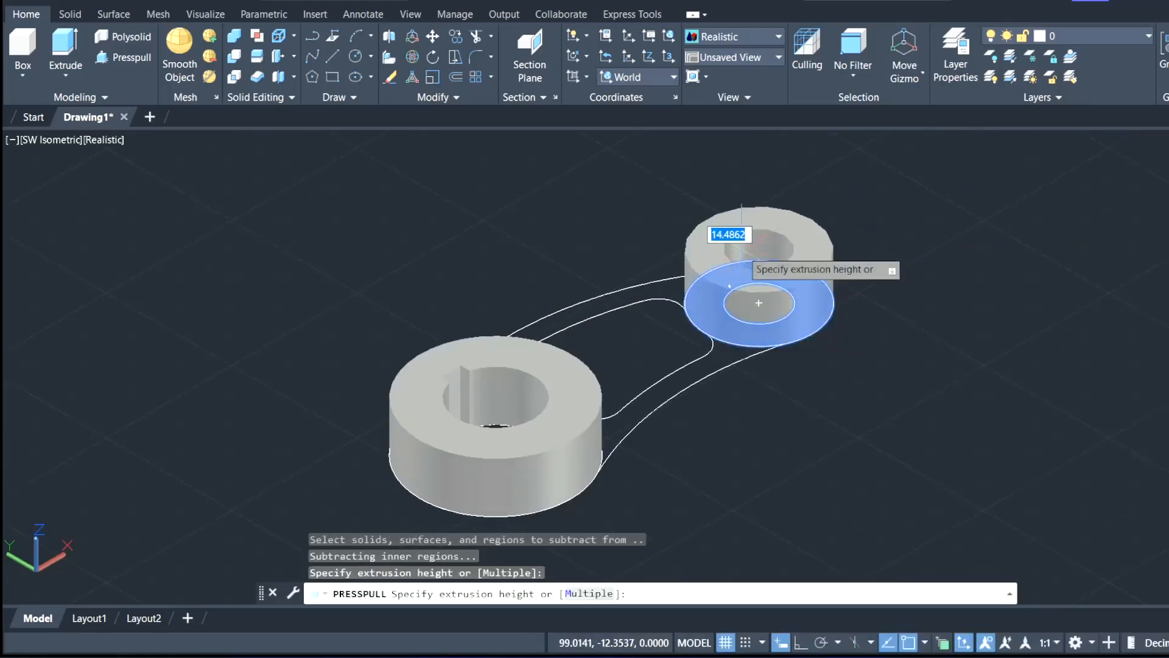
key("Return")
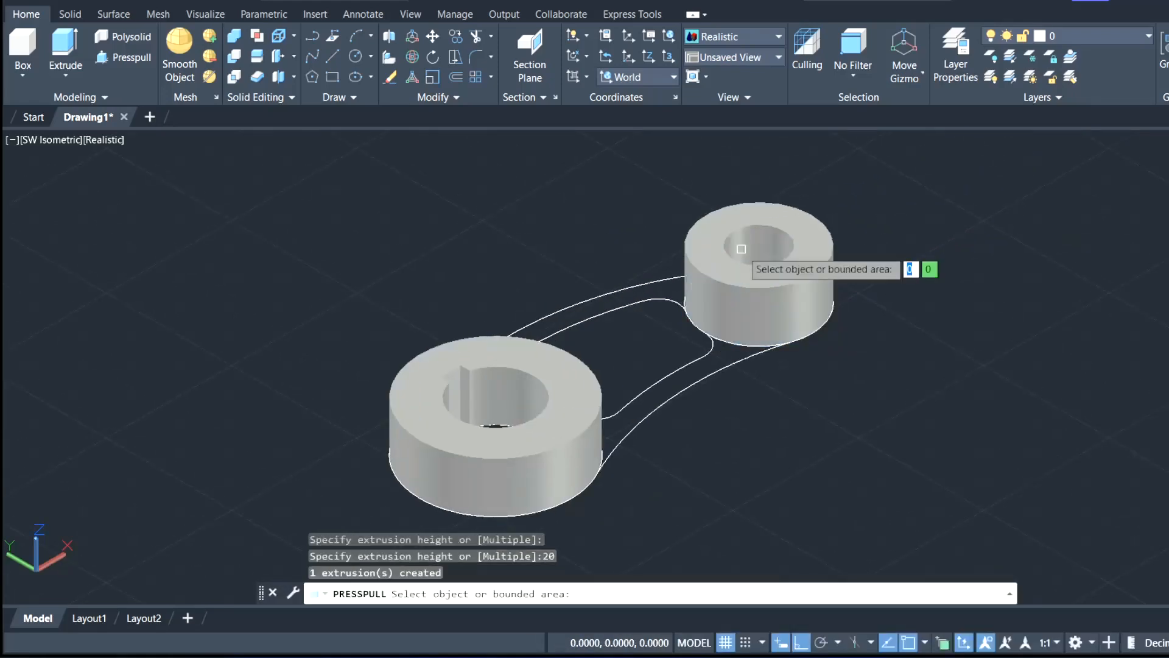
- Presspull both arm regions connecting the two rings, the convex one and the concave one, to a height of 10 each
left_click(583, 313)
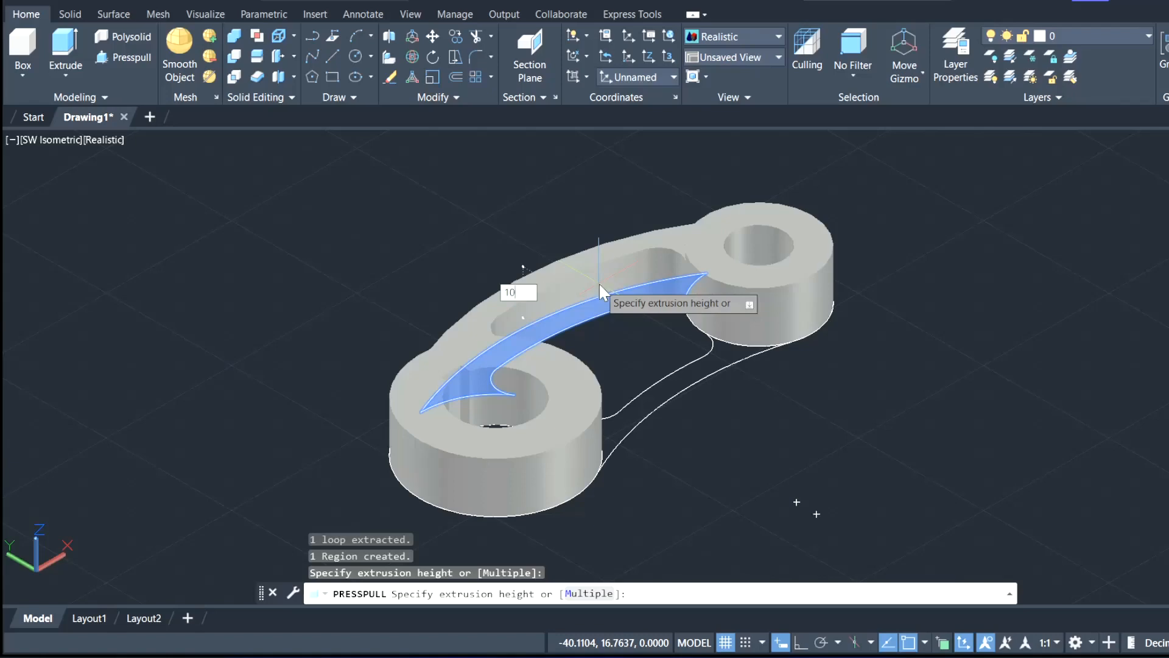
type("10")
key("Return")
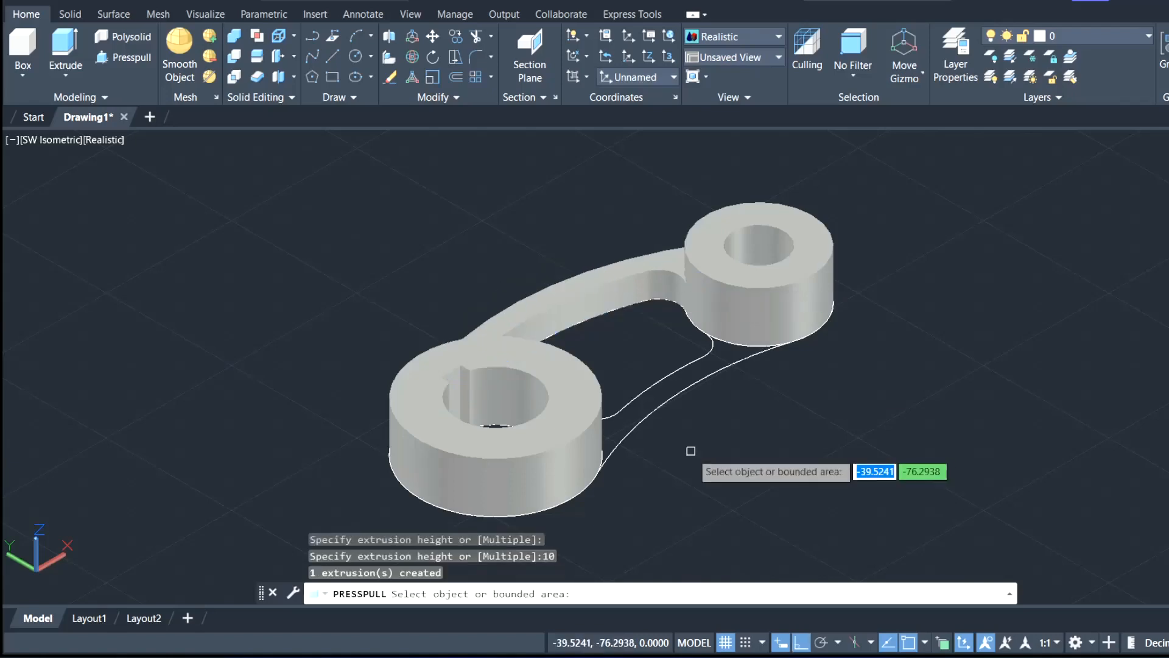
left_click(687, 378)
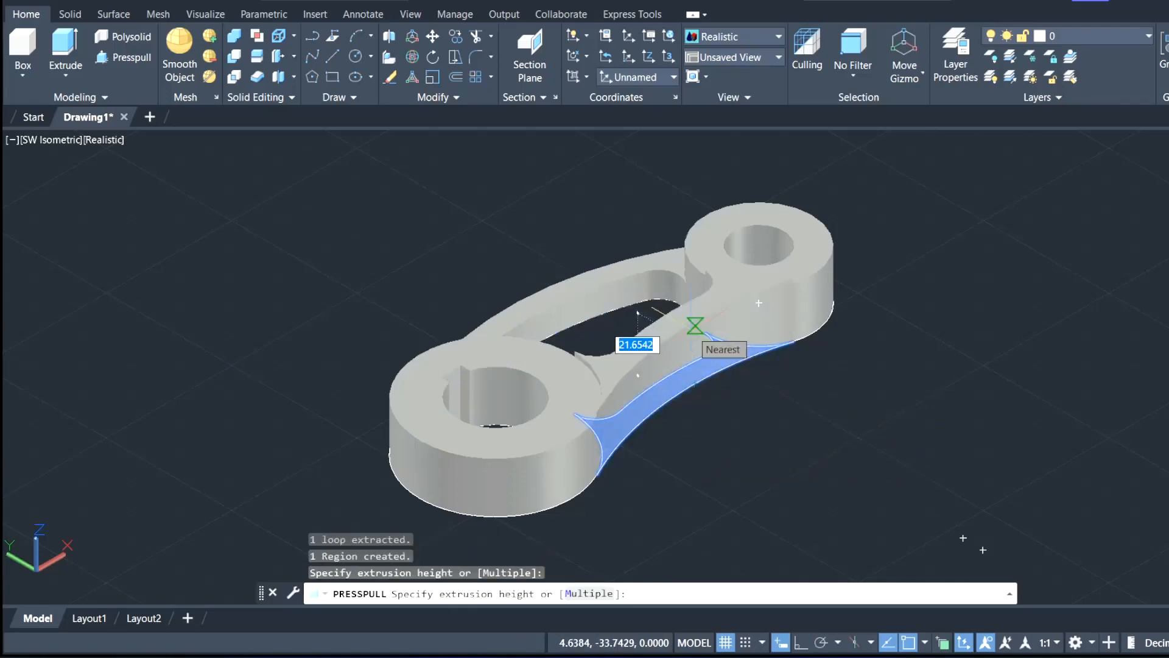
type("10")
key("Return")
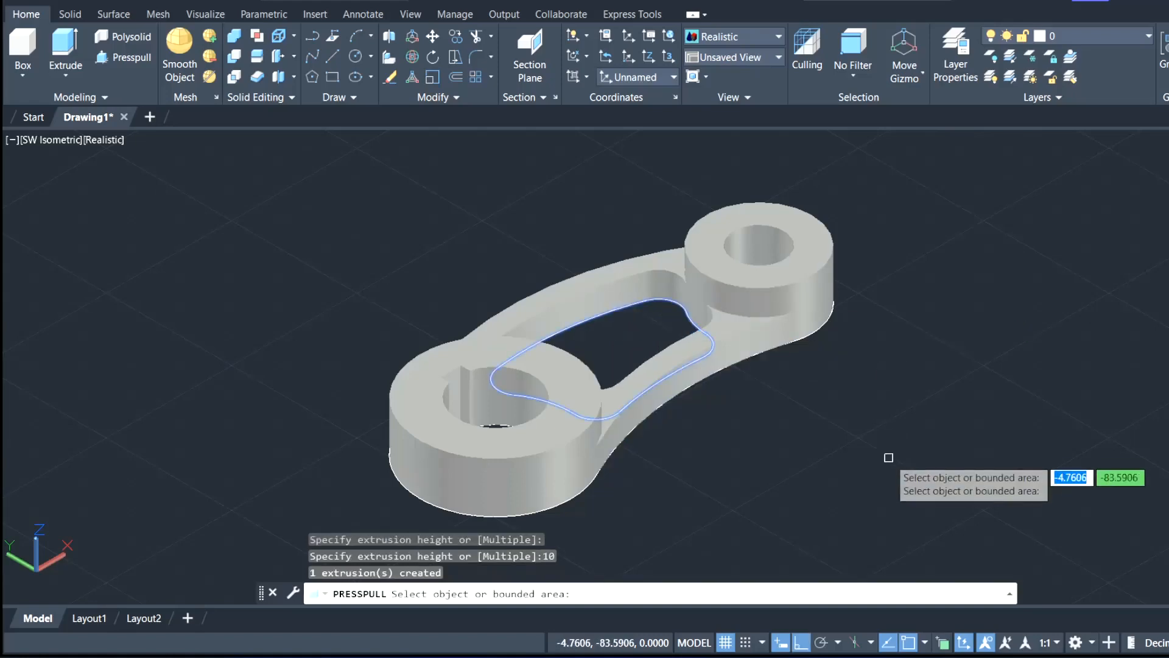
key("Return")
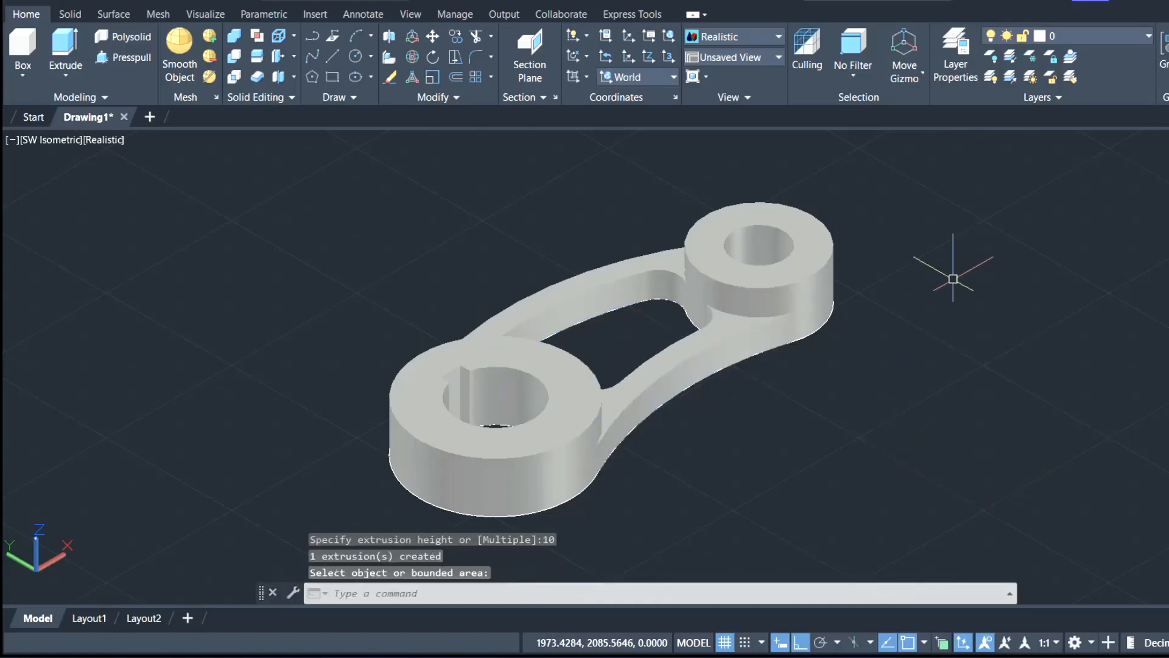
- Move the outward-curving arm solid up 5 along the Z axis
middle_click_drag(929, 282, 1066, 338, "shift")
middle_click_drag(663, 336, 877, 300, "shift")
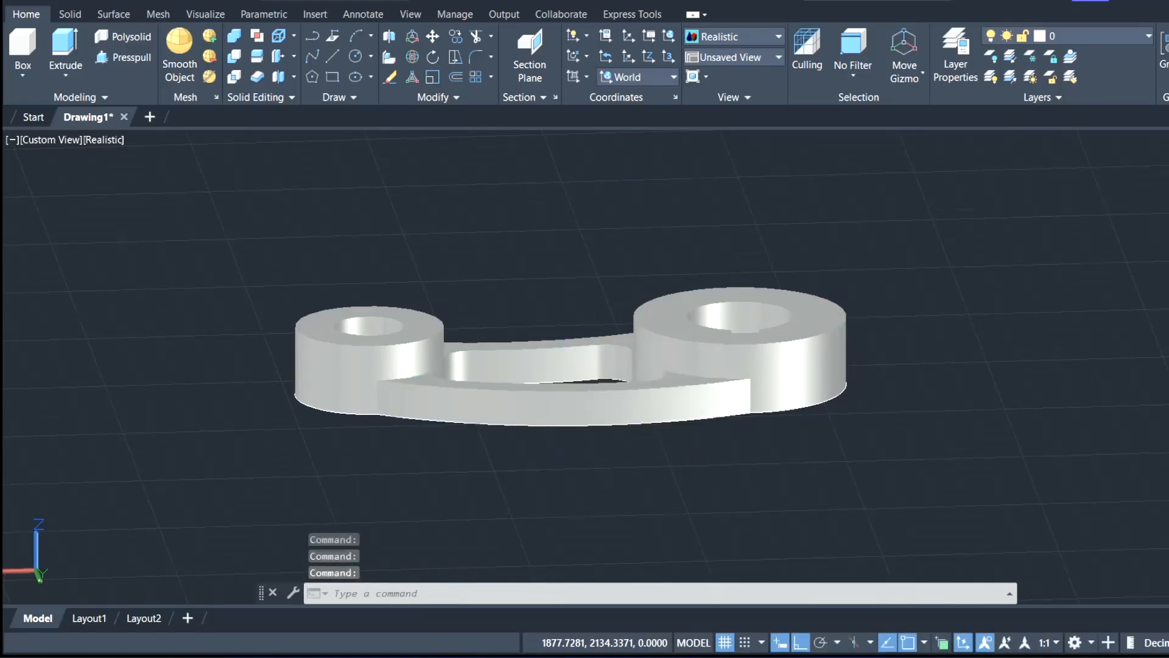
left_click(548, 407, "ctrl")
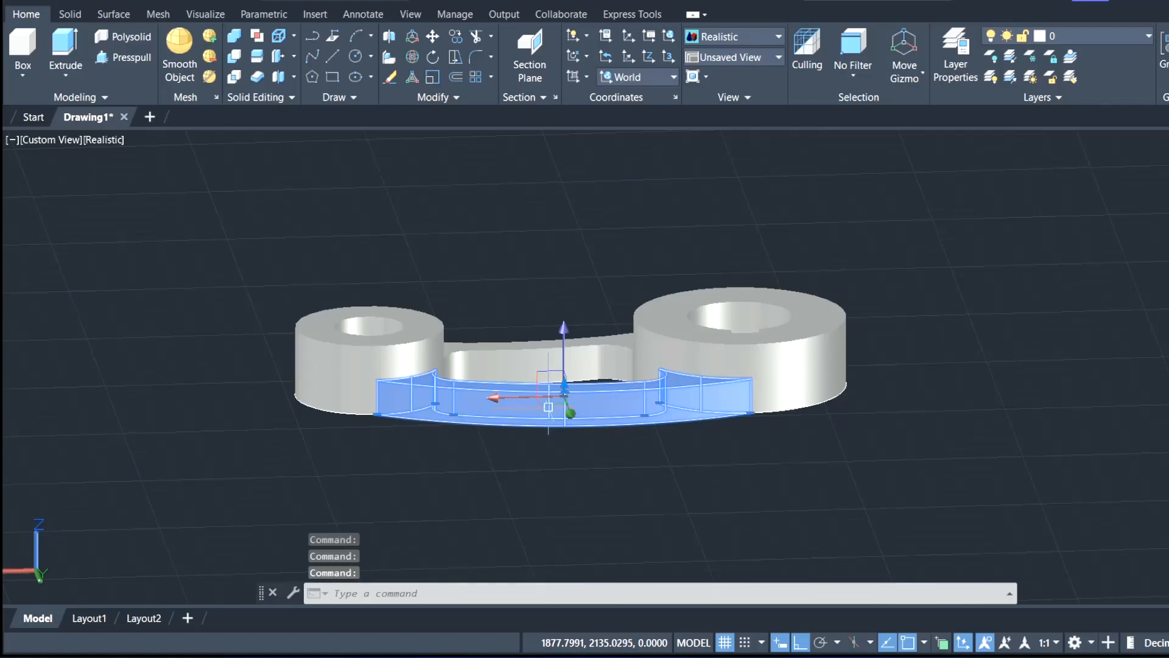
left_click(563, 331)
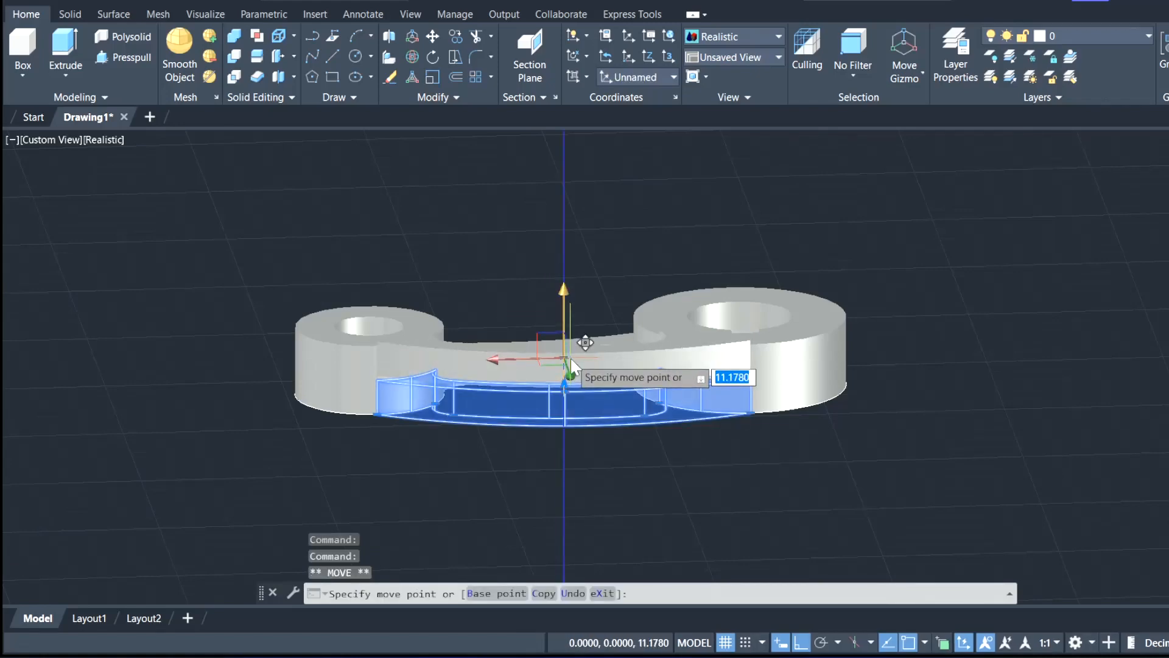
type("5")
key("Return")
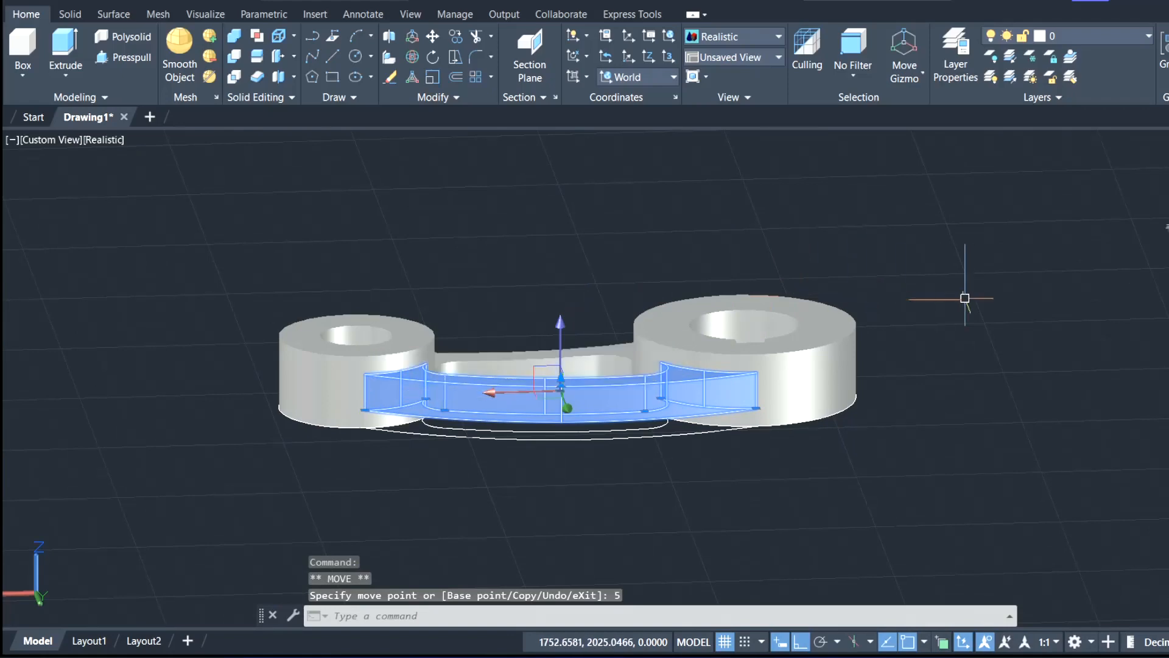
key("Escape")
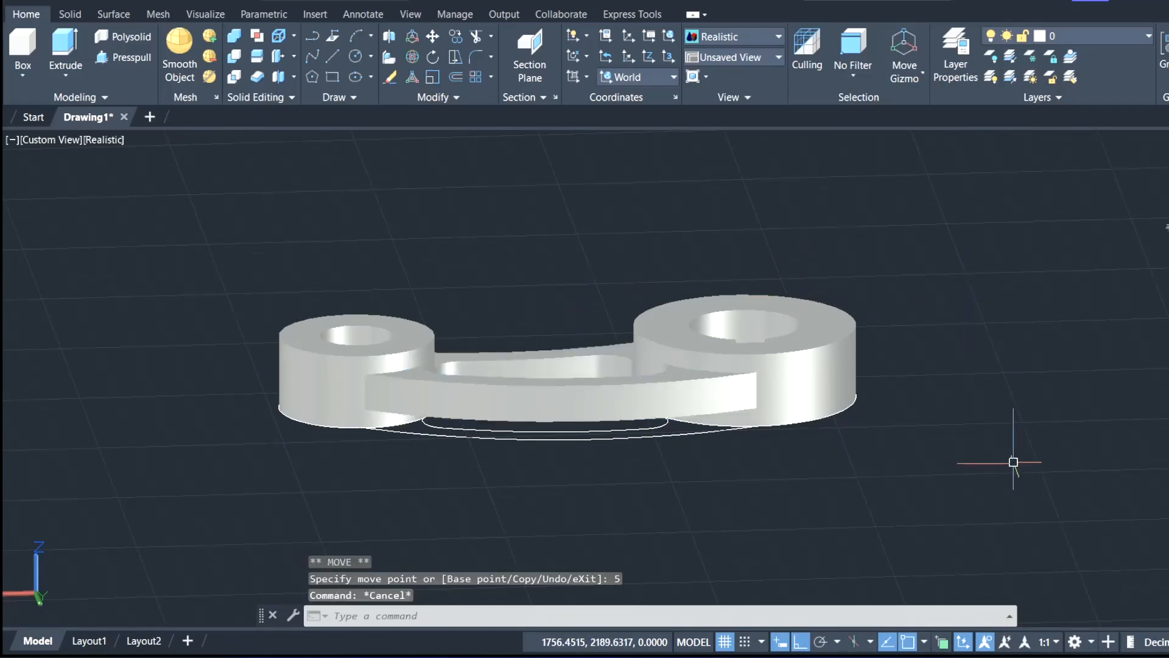
- Move the opposite, inward-curving arm solid up 5 along the Z axis to match the other arm
middle_click_drag(1016, 461, 601, 438, "shift")
left_click(600, 393, "ctrl")
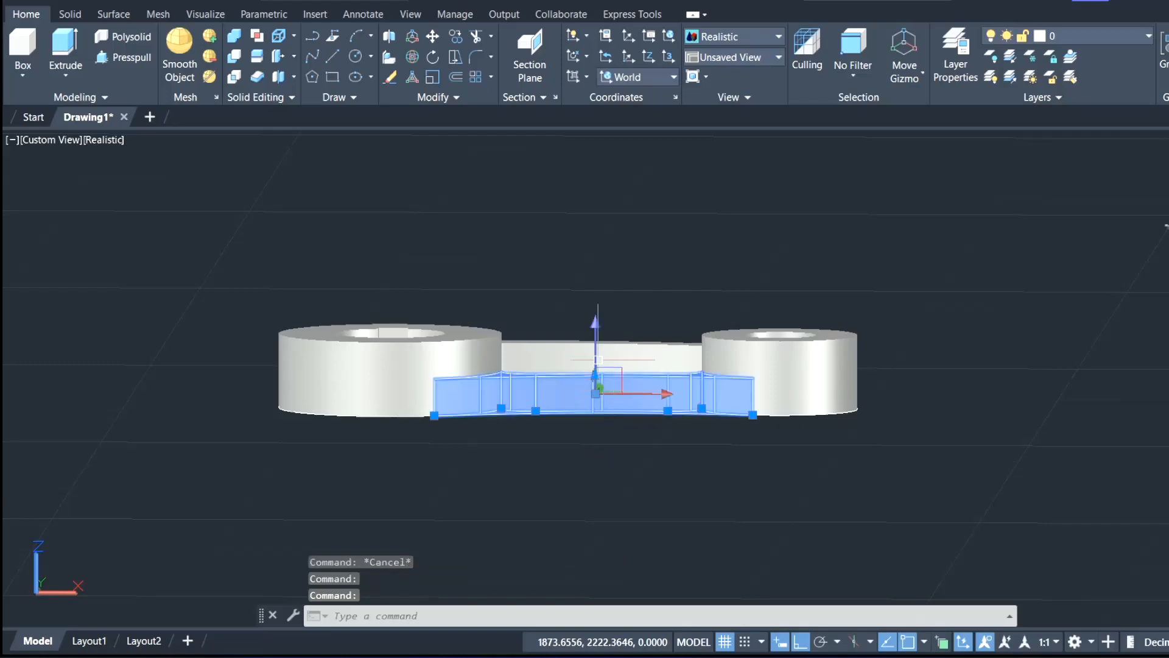
left_click(595, 332)
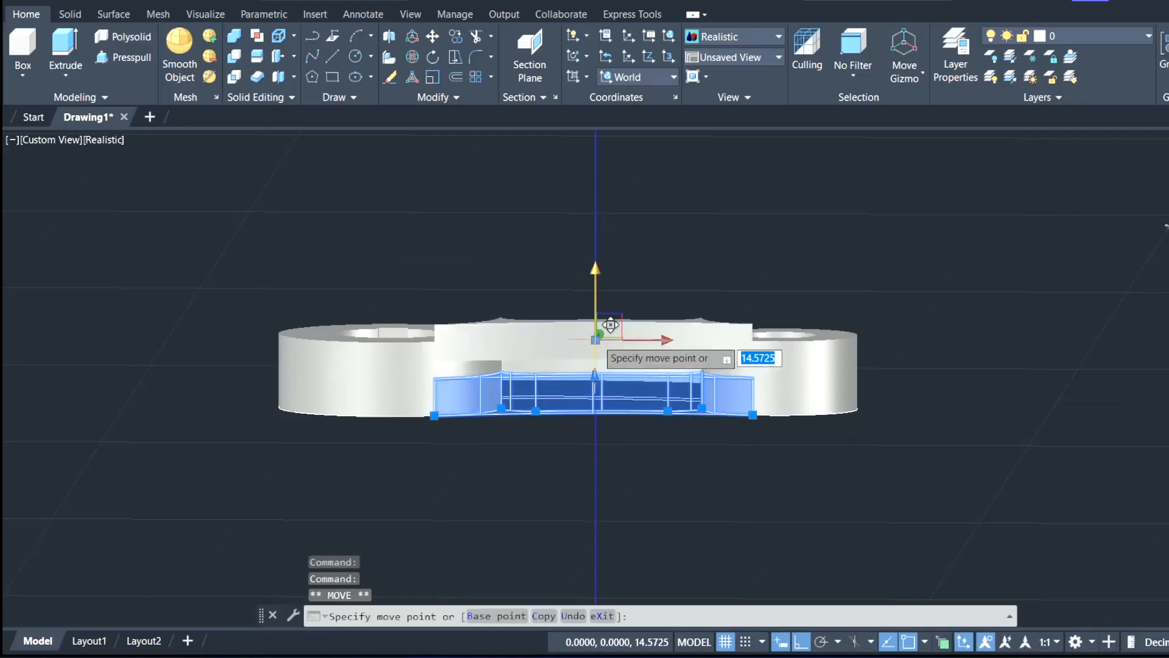
type("5")
key("Return")
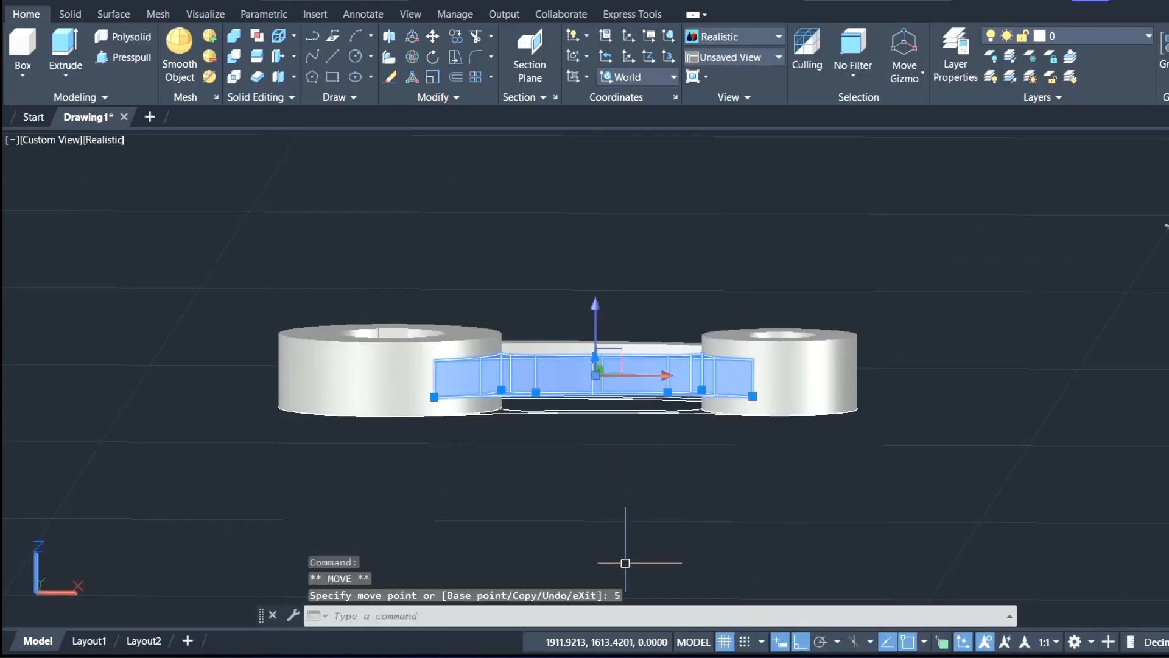
key("Escape")
- Union the two ring bosses and the two arms into a single solid
middle_click_drag(635, 529, 704, 519, "shift")
middle_click_drag(951, 400, 973, 443, "shift")
scroll(654, 474, "up", 2)
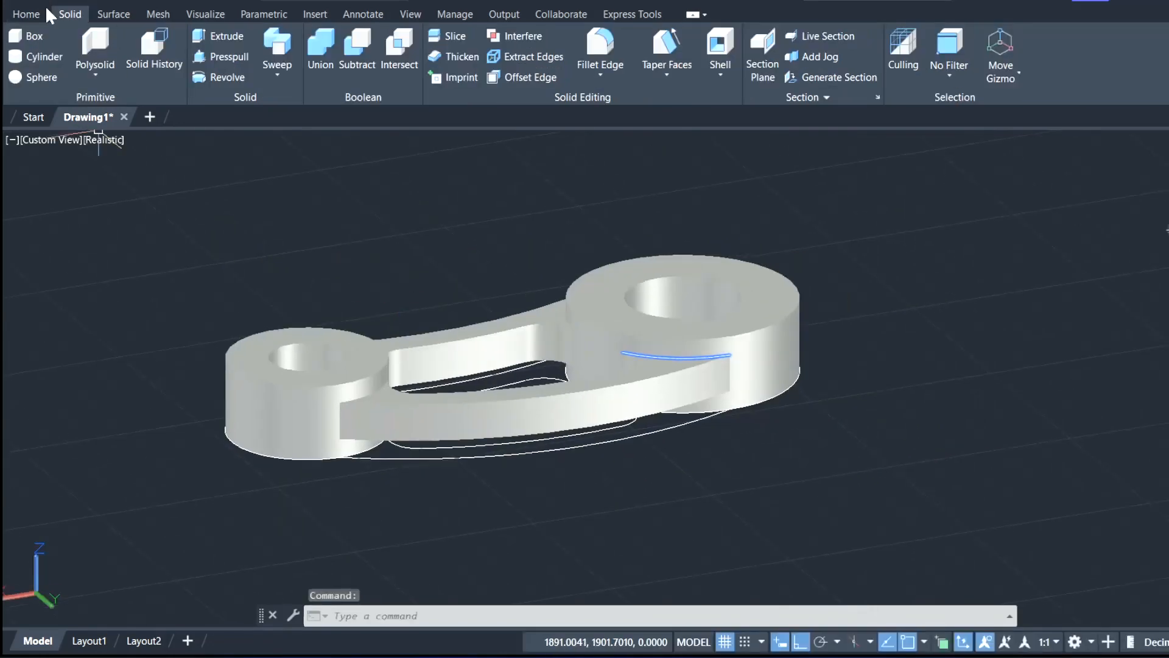
left_click(23, 13)
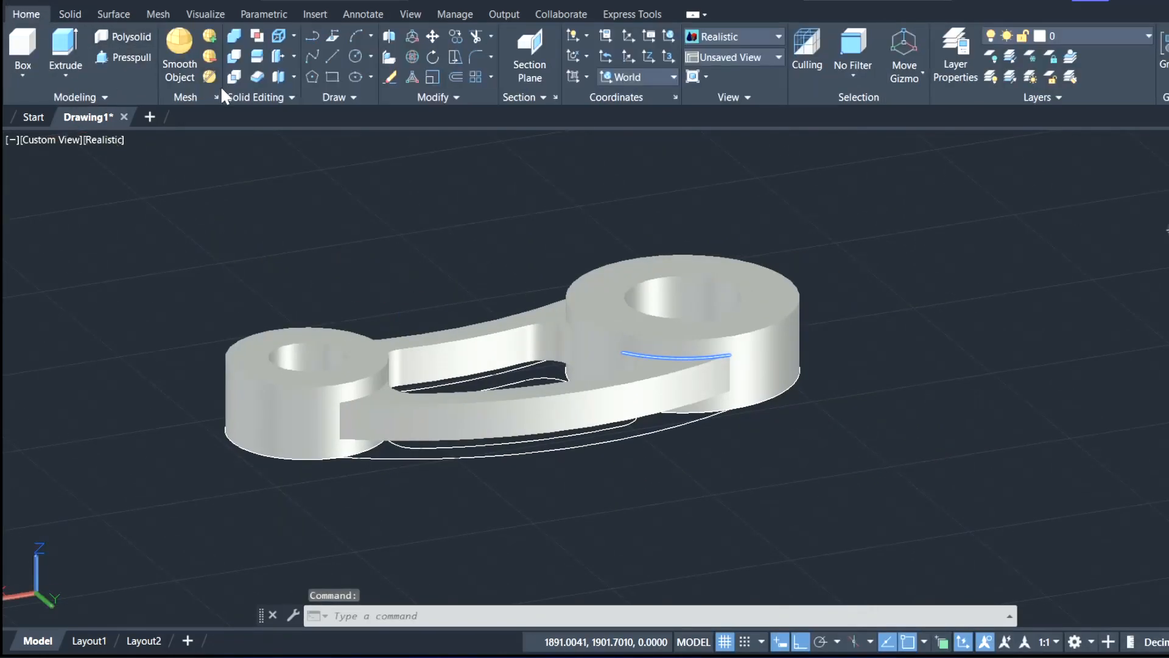
left_click(238, 33)
left_click(164, 201)
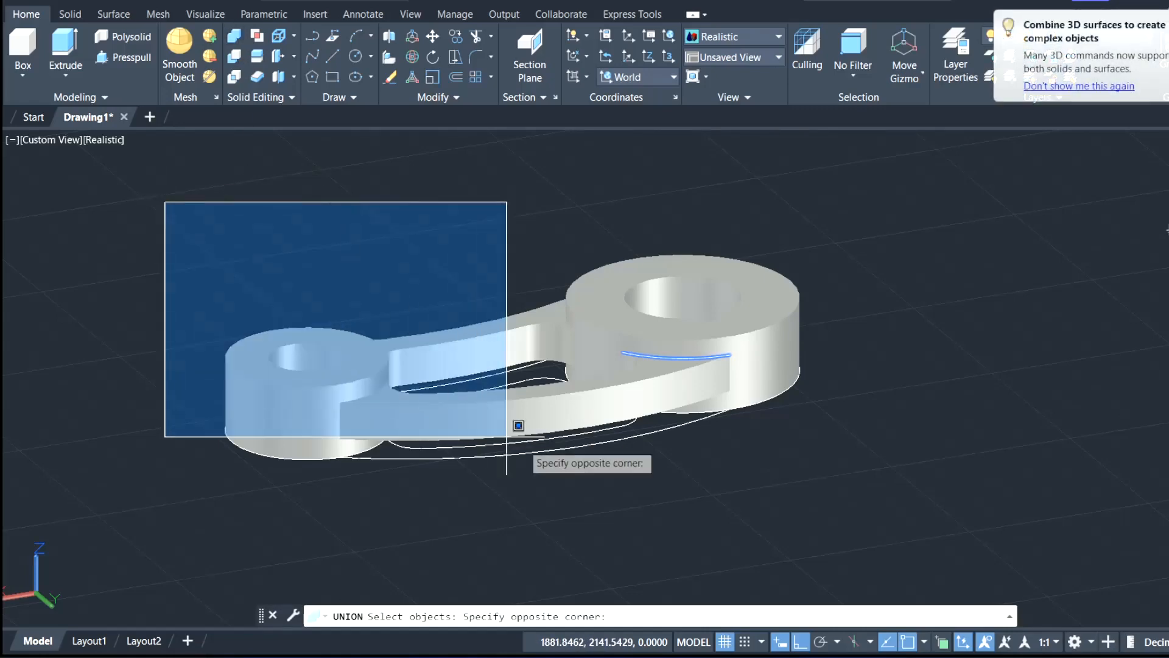
left_click(882, 501)
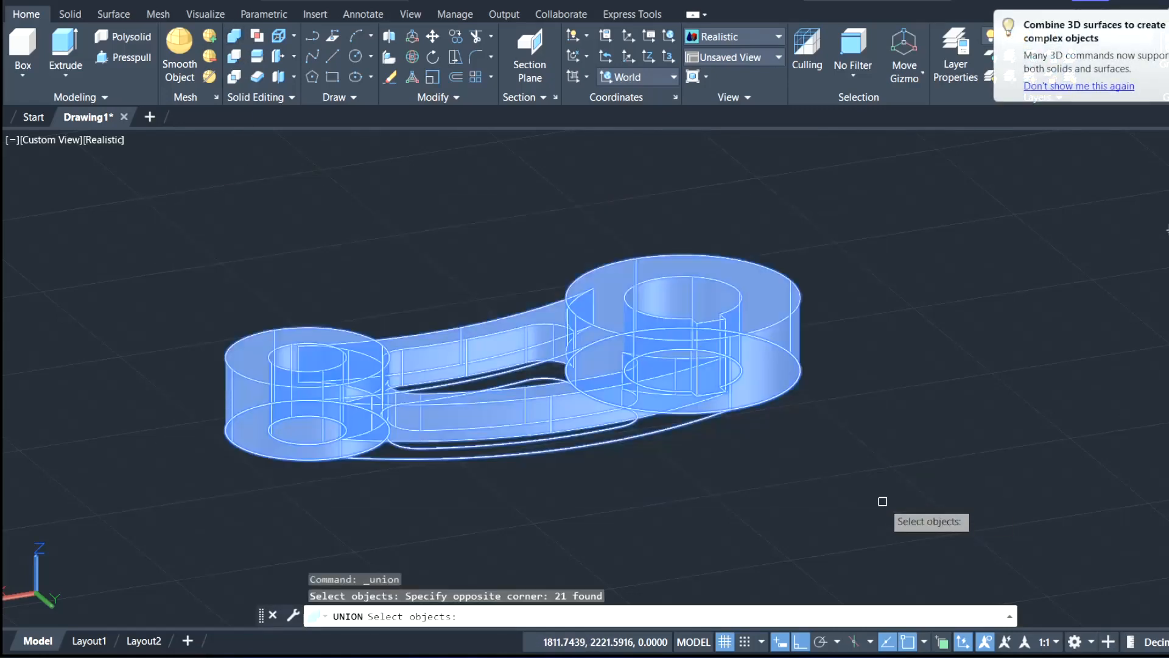
key("Return")
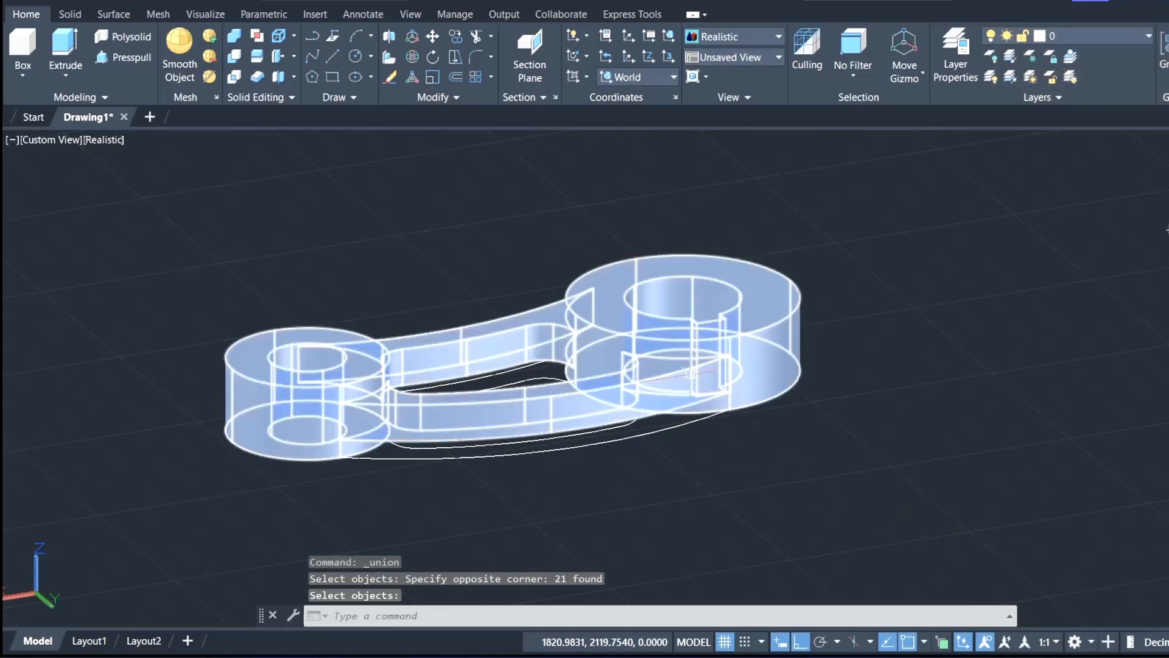
- Fillet the edge where the top of the outward-curving arm meets the large boss with a radius of 2
left_click(70, 14)
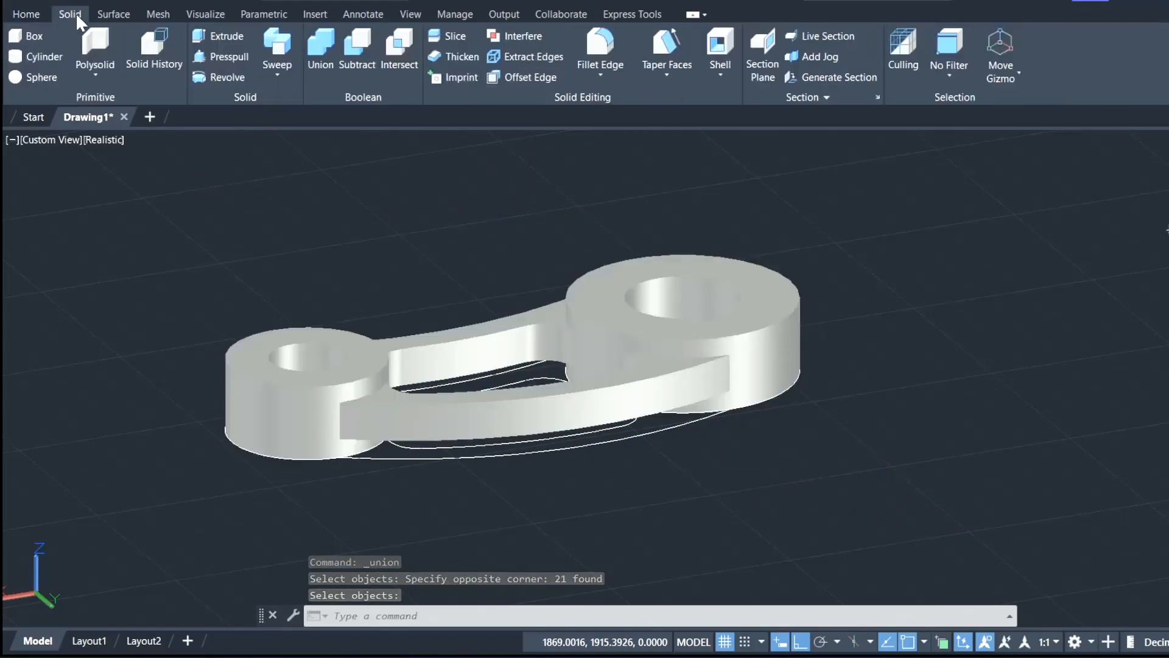
left_click(600, 48)
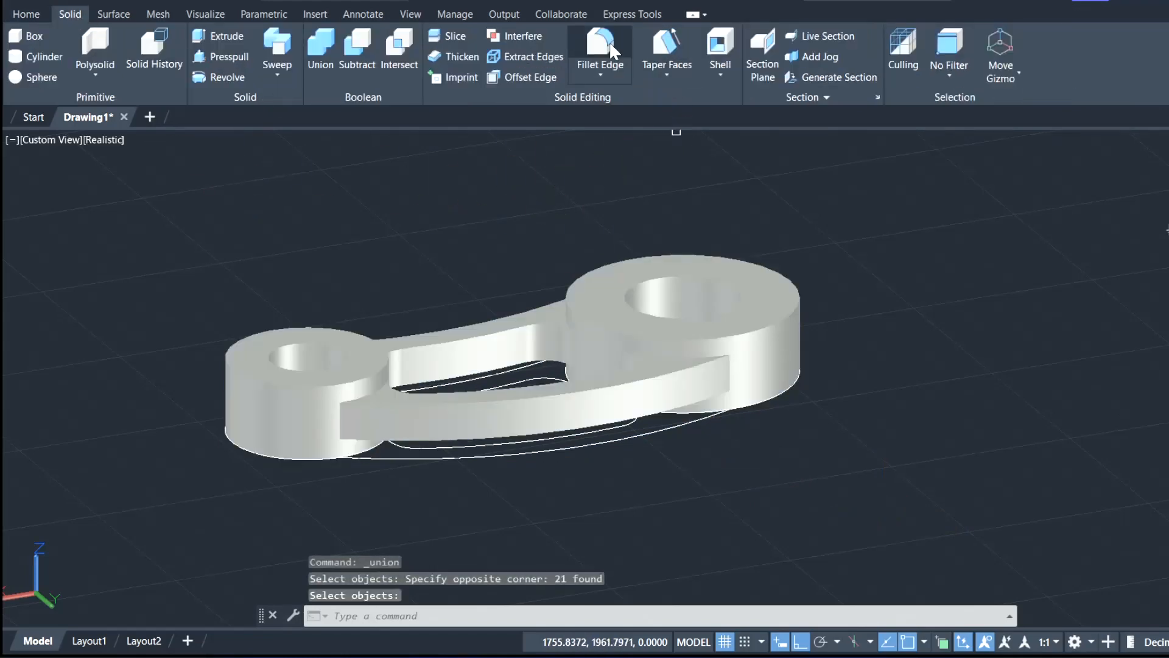
left_click(690, 359)
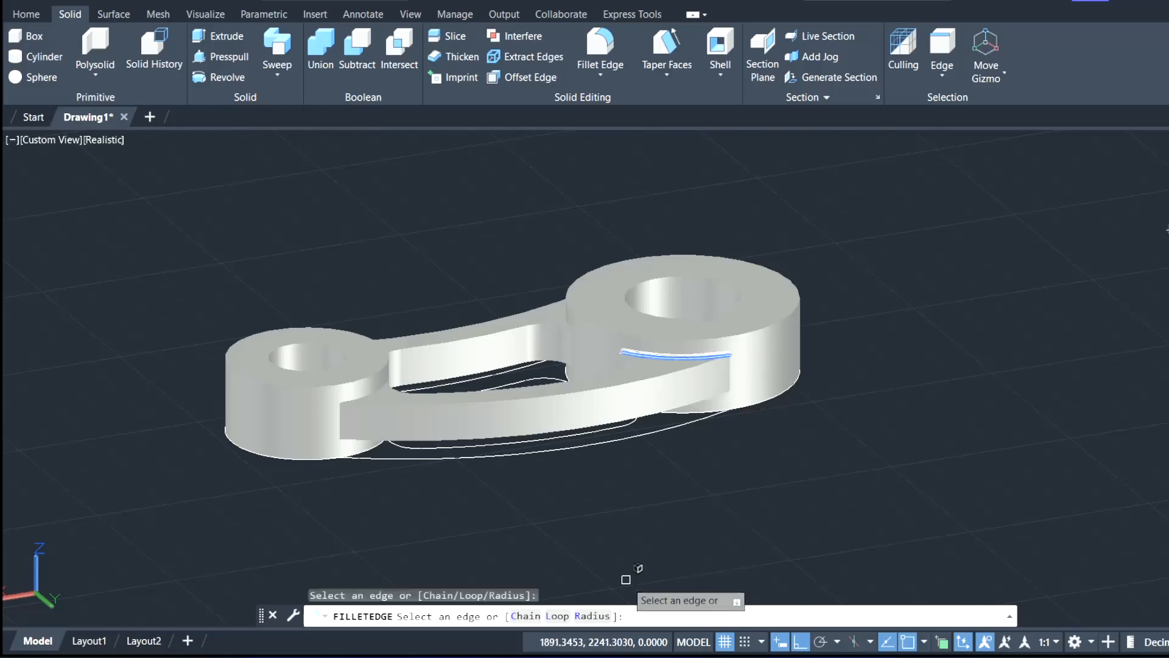
scroll(675, 370, "up", 5)
scroll(682, 390, "up", 2)
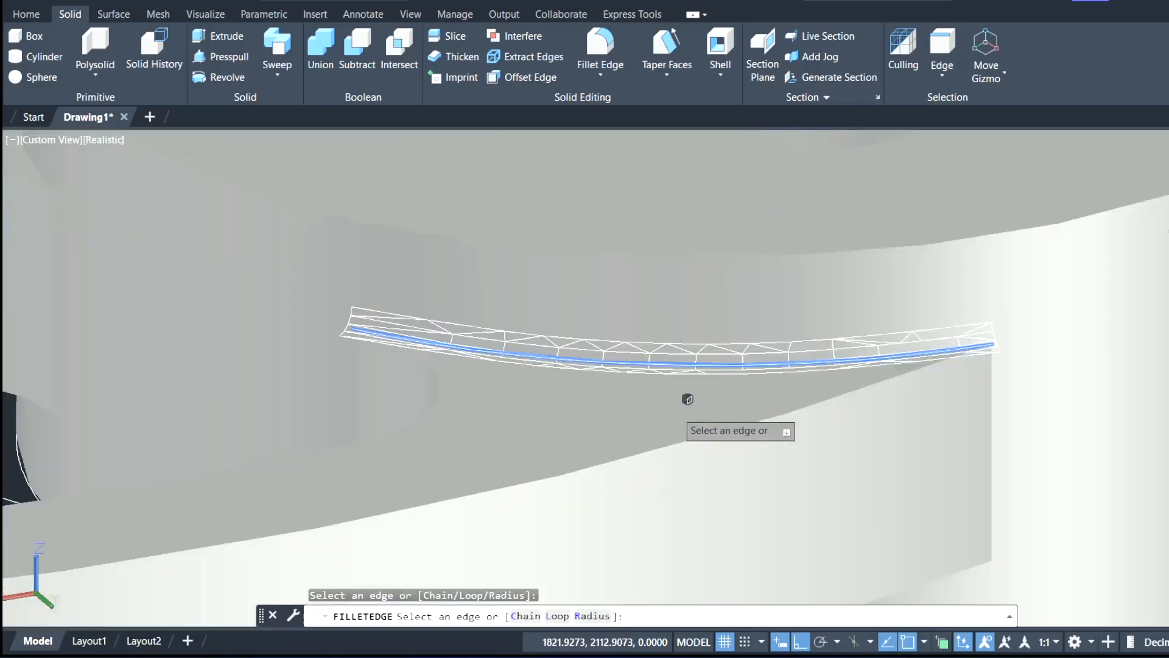
scroll(686, 397, "down", 3)
left_click(590, 616)
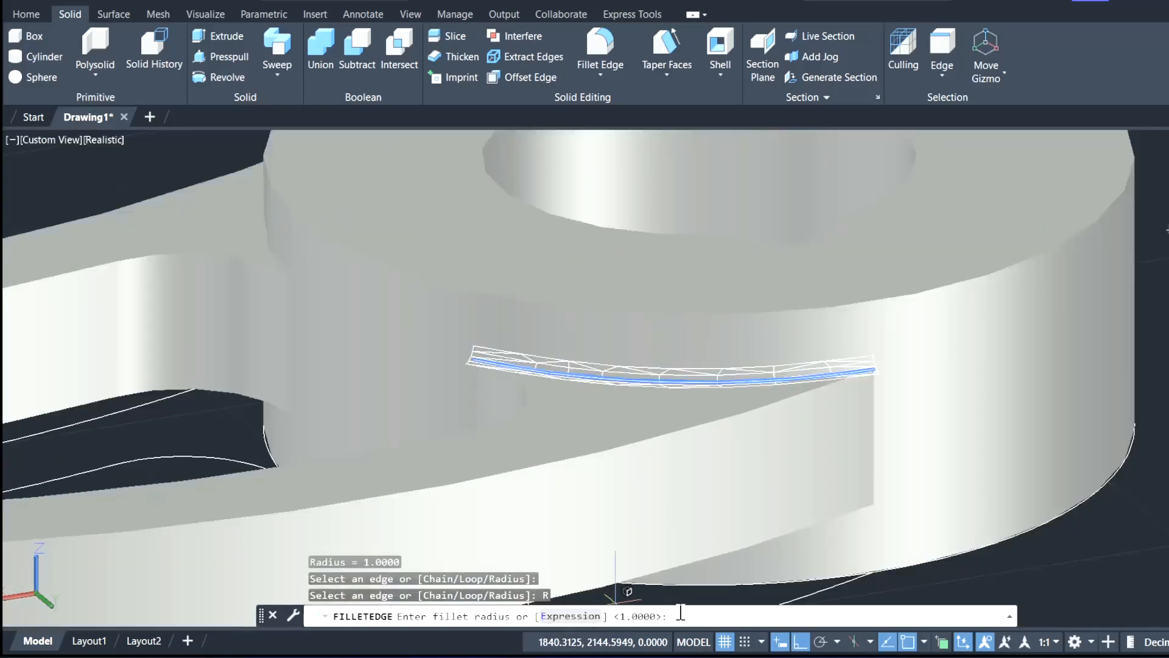
type("2")
key("Return")
key("Return")
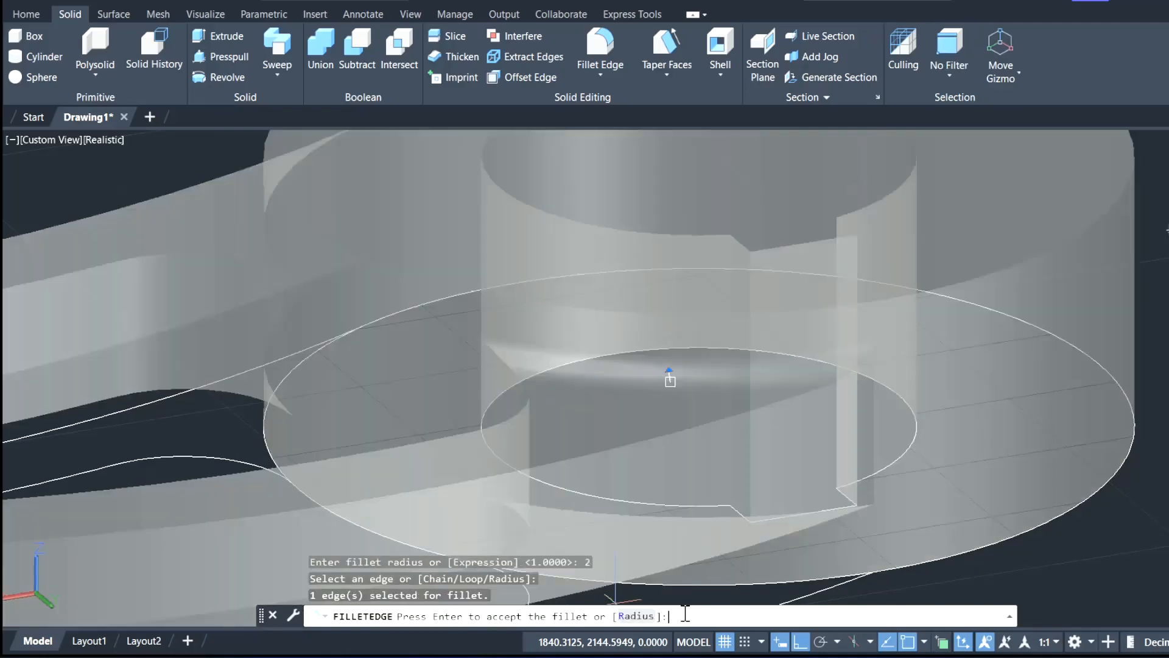
key("Return")
scroll(883, 402, "down", 3)
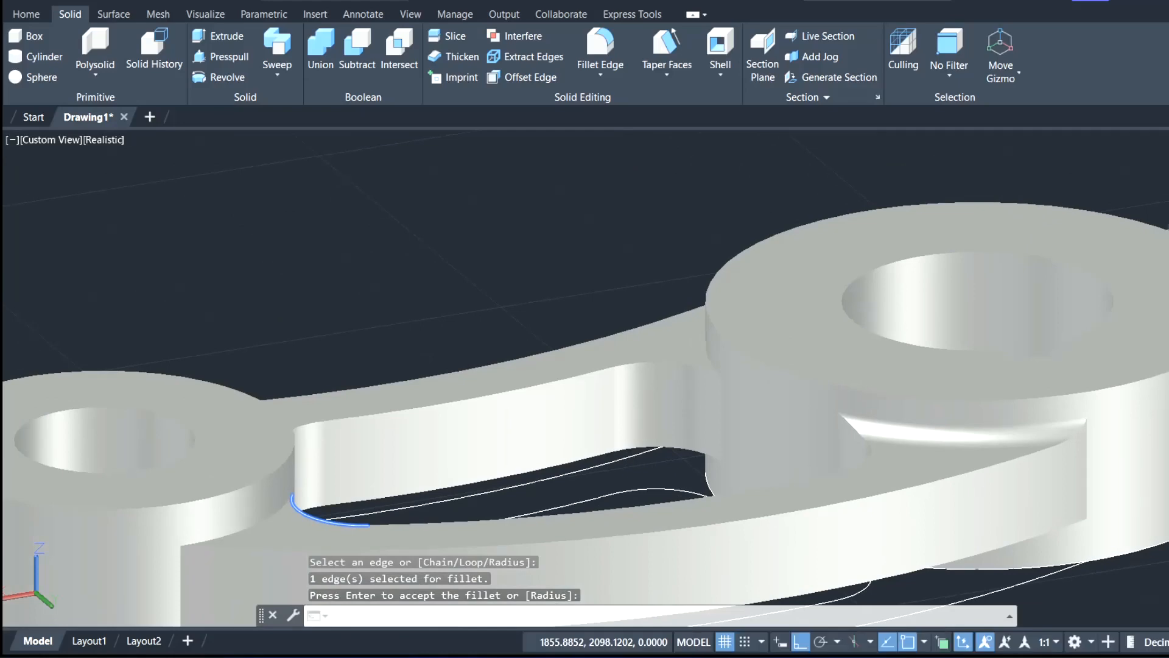
- Fillet the edge where the top of the outward-curving arm meets the small boss with a radius of 2
key("Return")
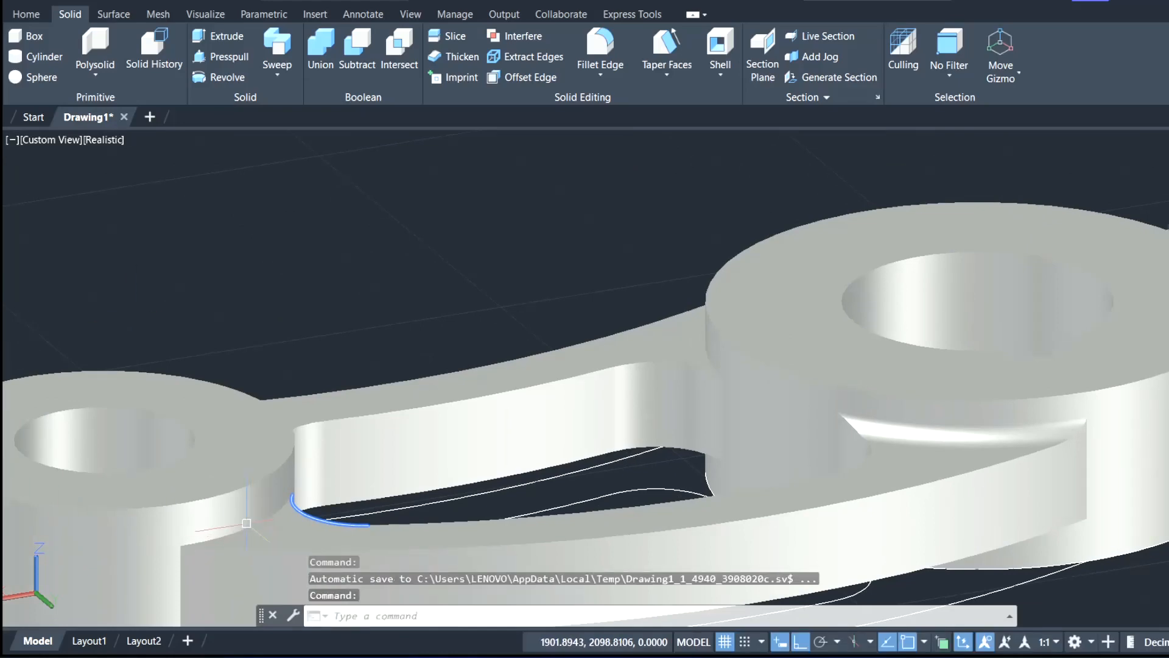
key("Return")
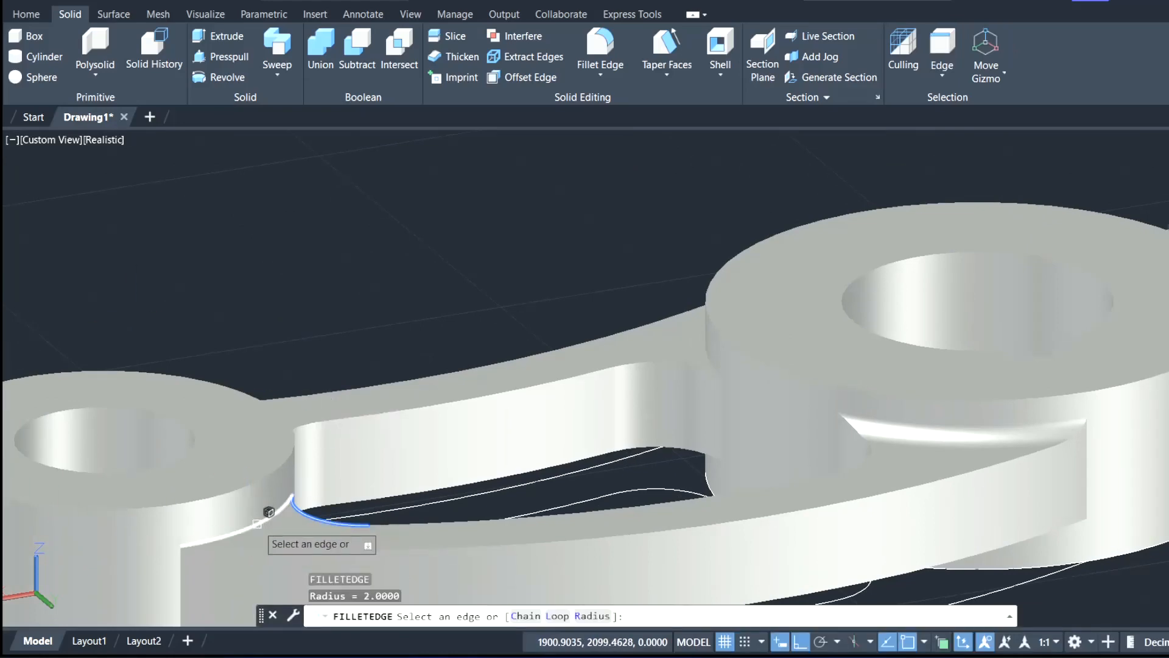
left_click(257, 523)
key("Return")
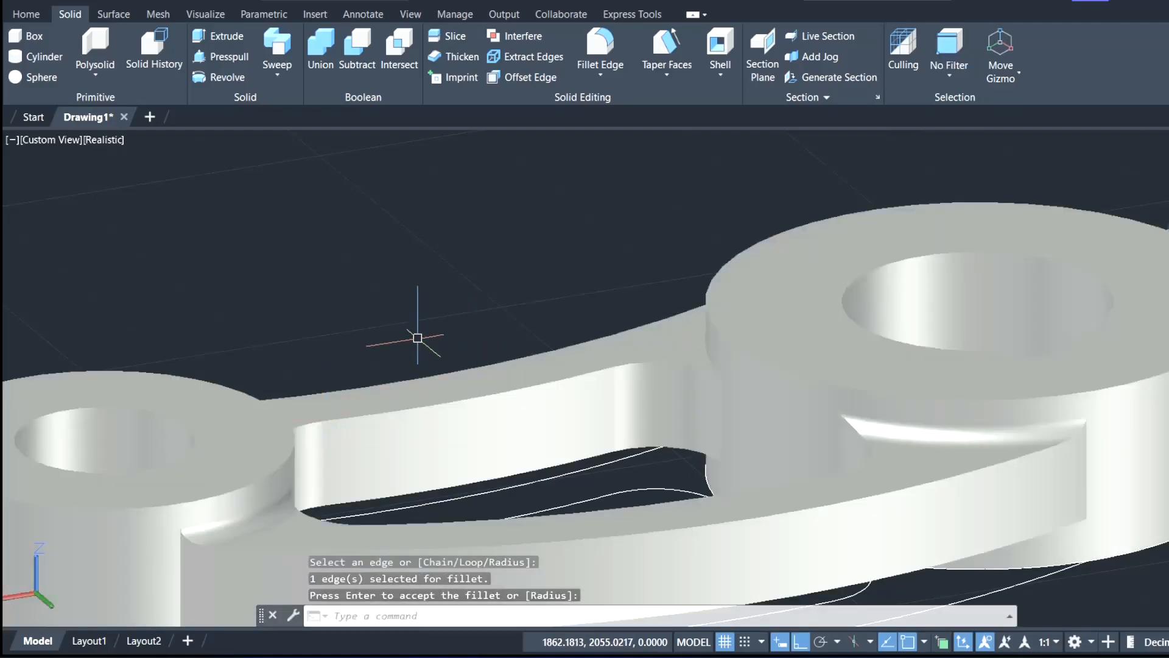
- Fillet the edge where the top of the inward-curving arm meets the large keyed boss with a radius of 2
middle_click_drag(417, 338, 681, 363, "shift")
key("Return")
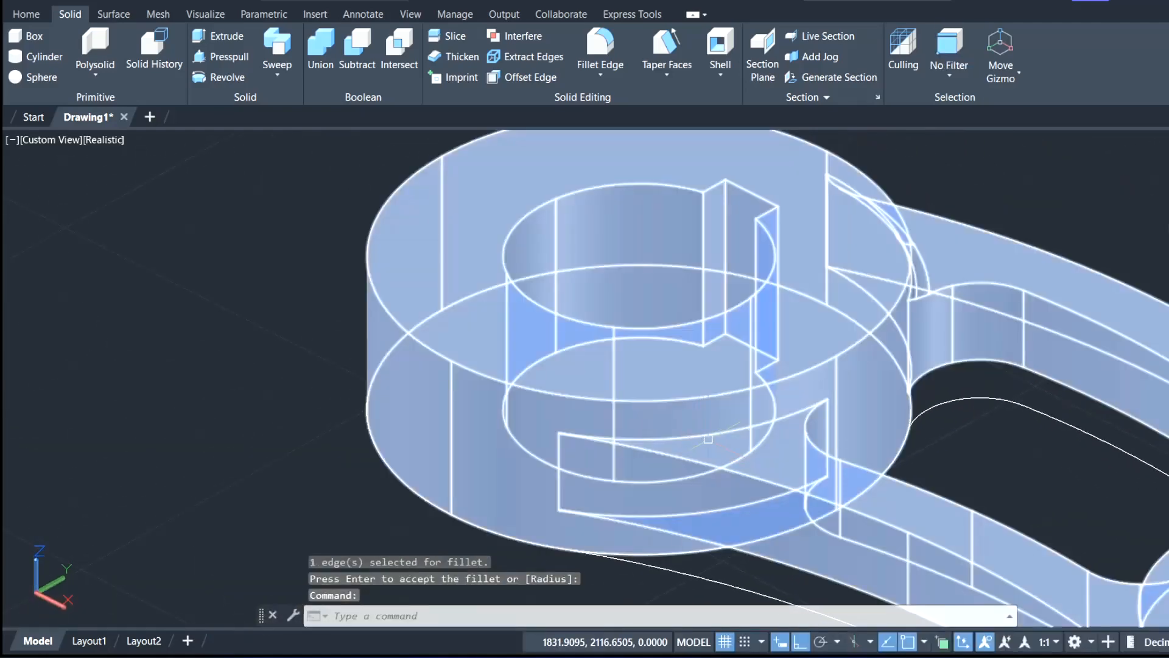
key("Return")
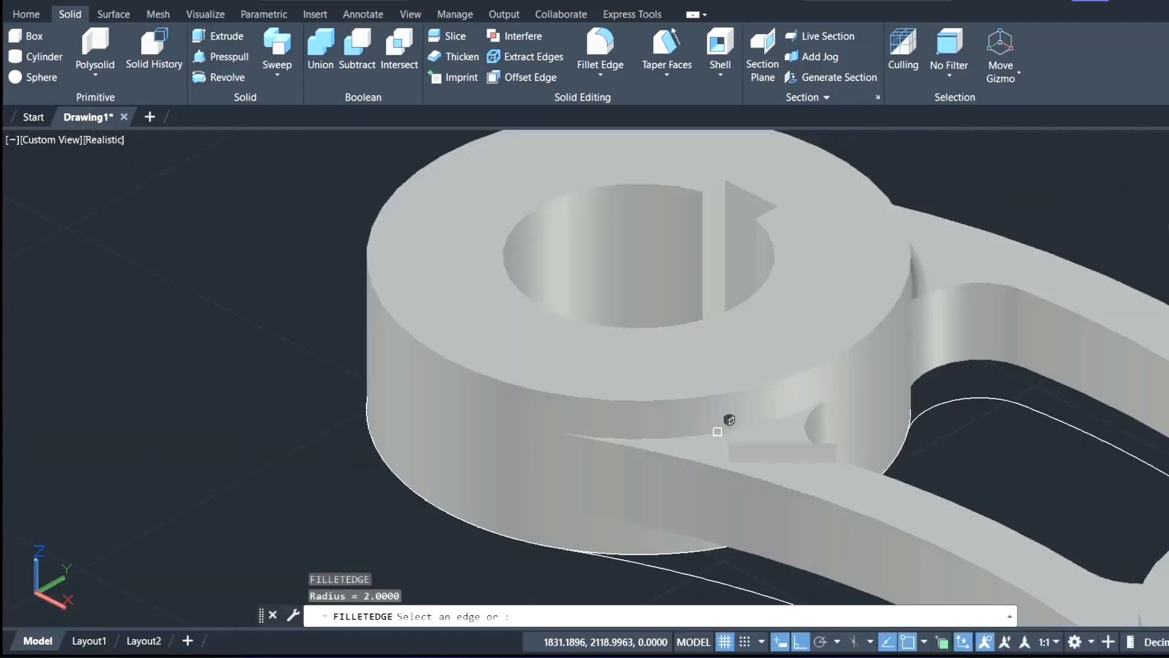
left_click(724, 432)
key("Return")
key("Return")
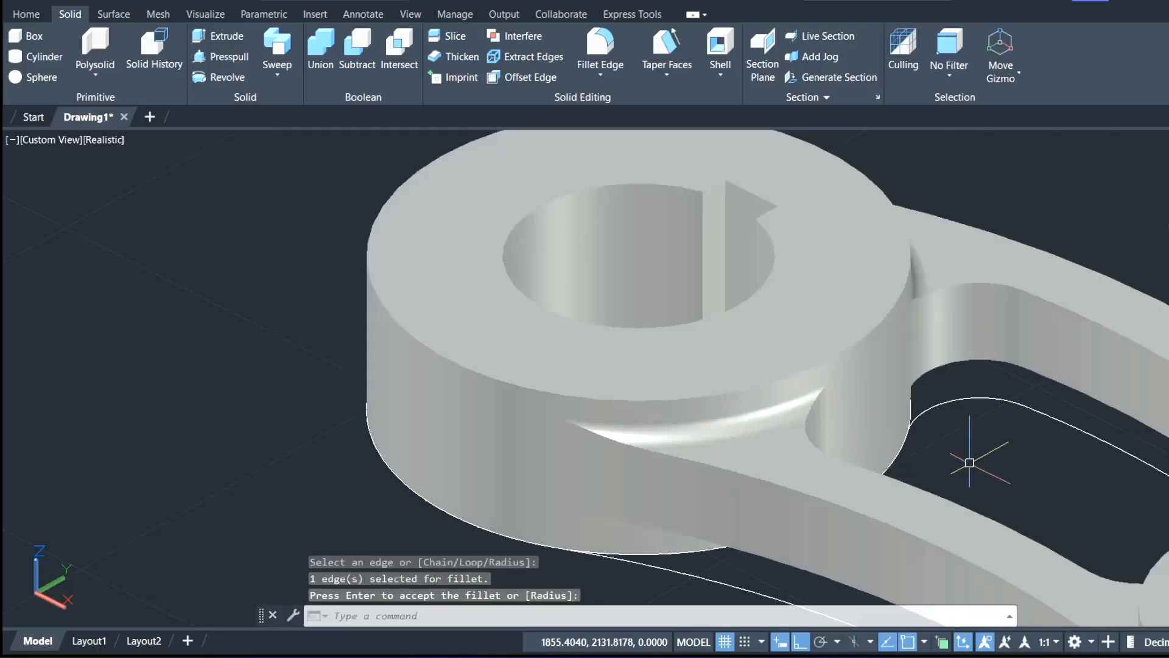
- Fillet the edge where the top of the inward-curving arm meets the small boss with a radius of 2
middle_click_drag(979, 462, 661, 216)
middle_click_drag(684, 448, 903, 399, "shift")
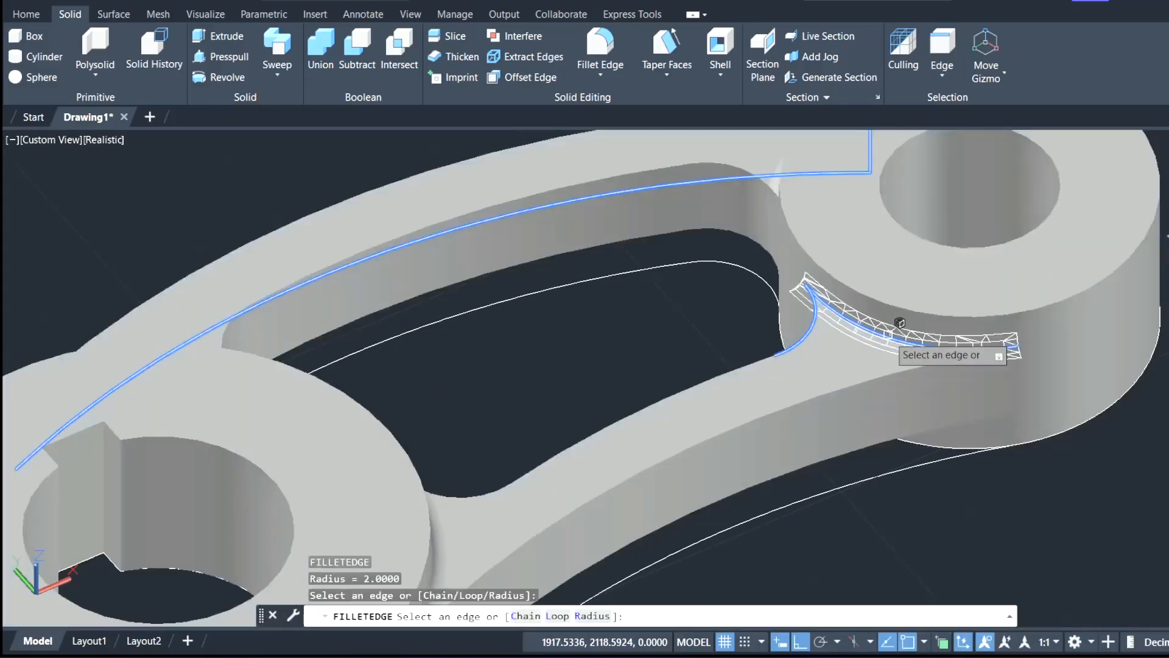
left_click(885, 332)
key("Return")
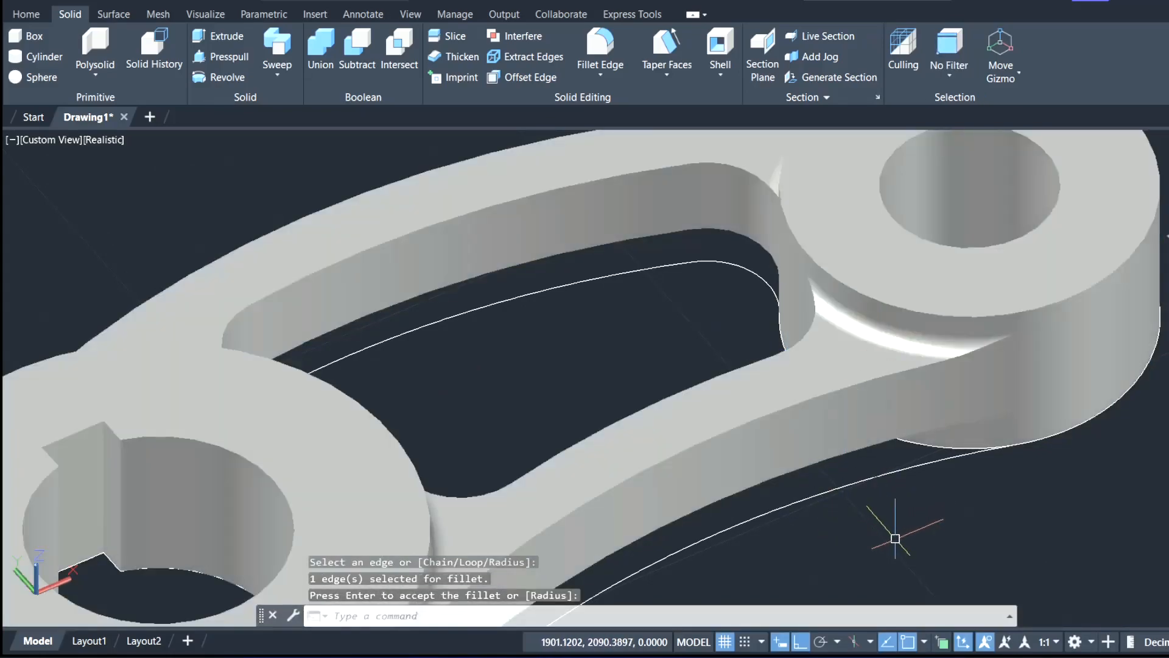
- On the link's underside, fillet the edge between the outward-curving arm and the large boss with a radius of 2
middle_click_drag(895, 539, 877, 449, "shift")
middle_click_drag(634, 405, 717, 231, "shift")
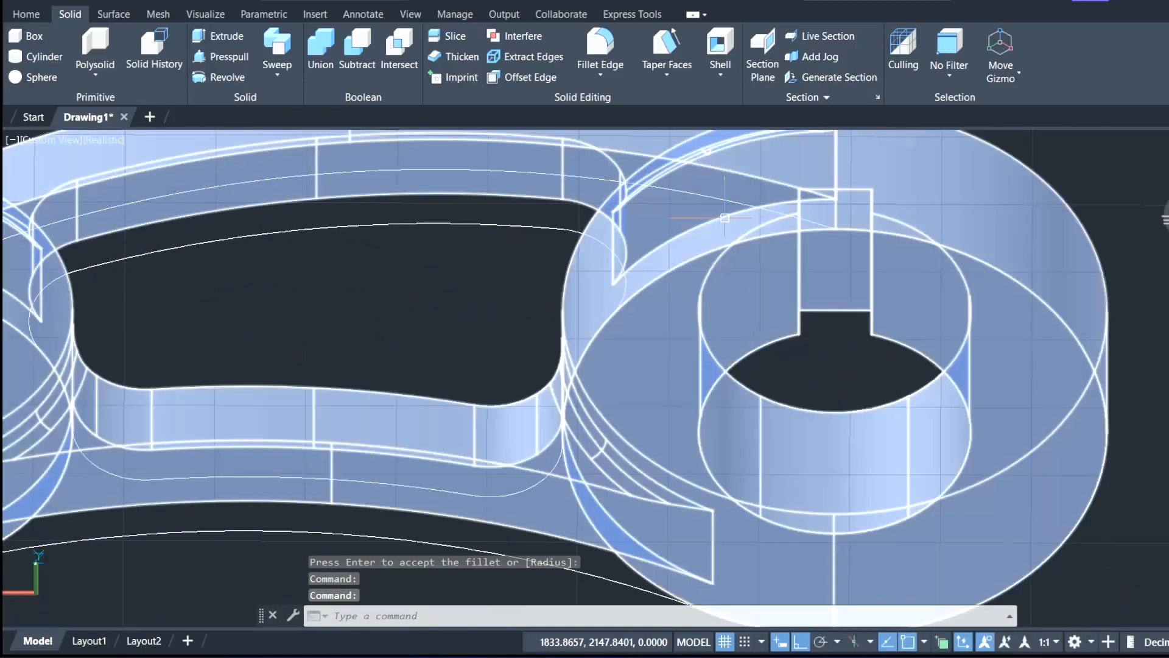
key("Return")
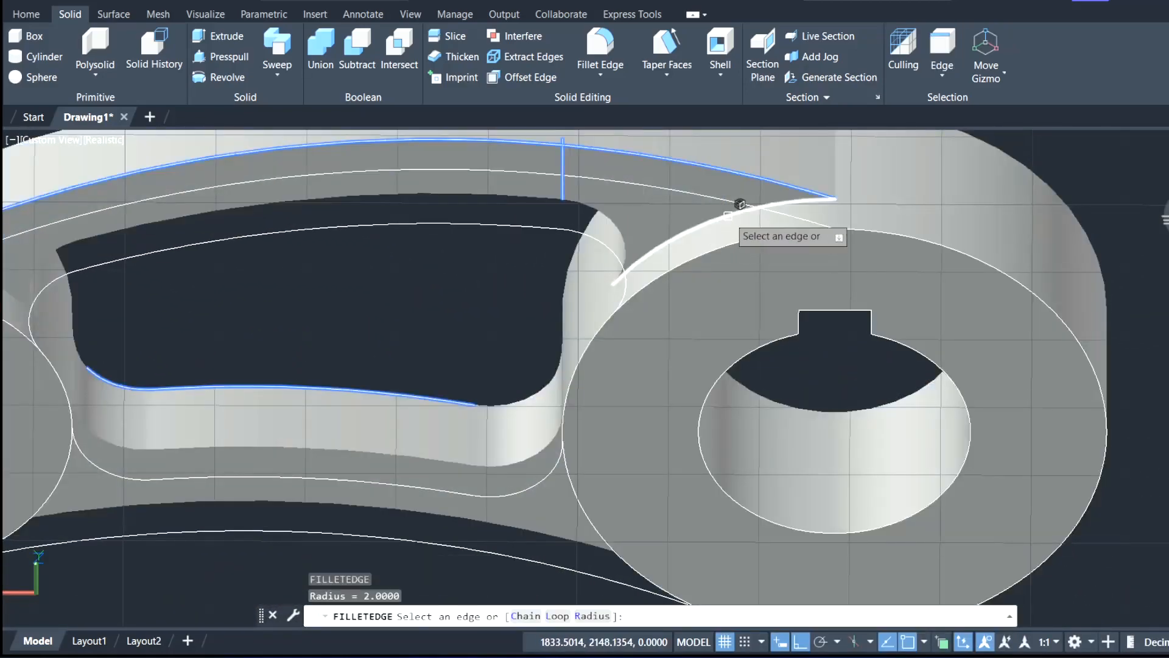
left_click(729, 217)
key("Return")
key("Return")
- Fillet the underside edge between the outward-curving arm and the small boss with a radius of 2
middle_click_drag(649, 516, 998, 536)
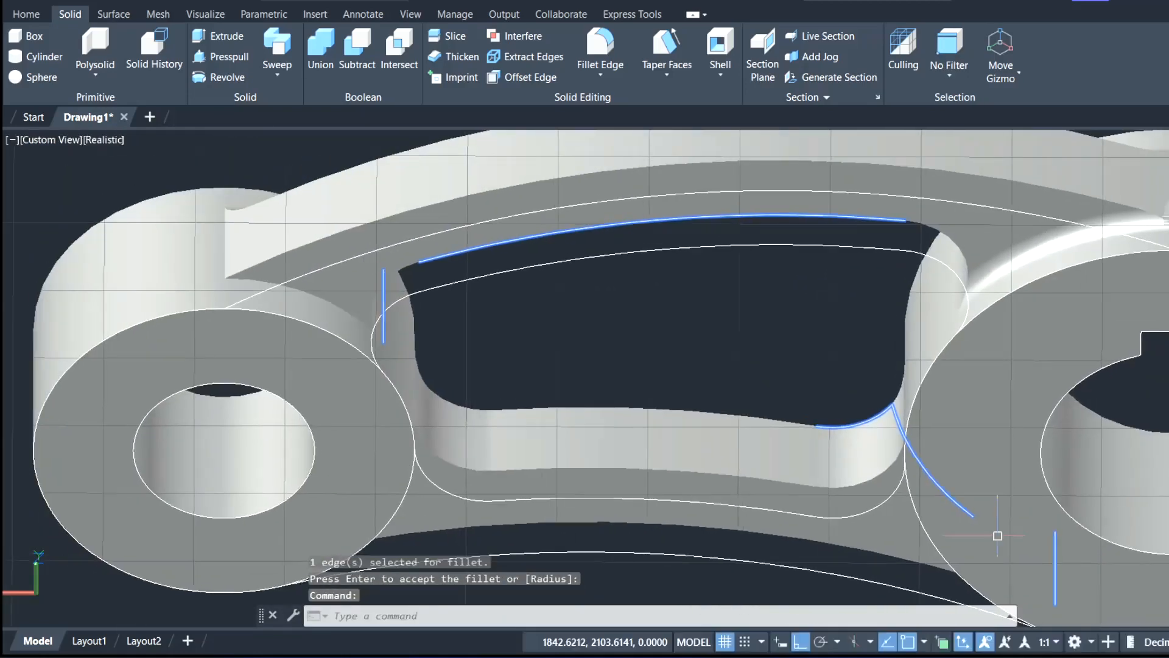
key("Return")
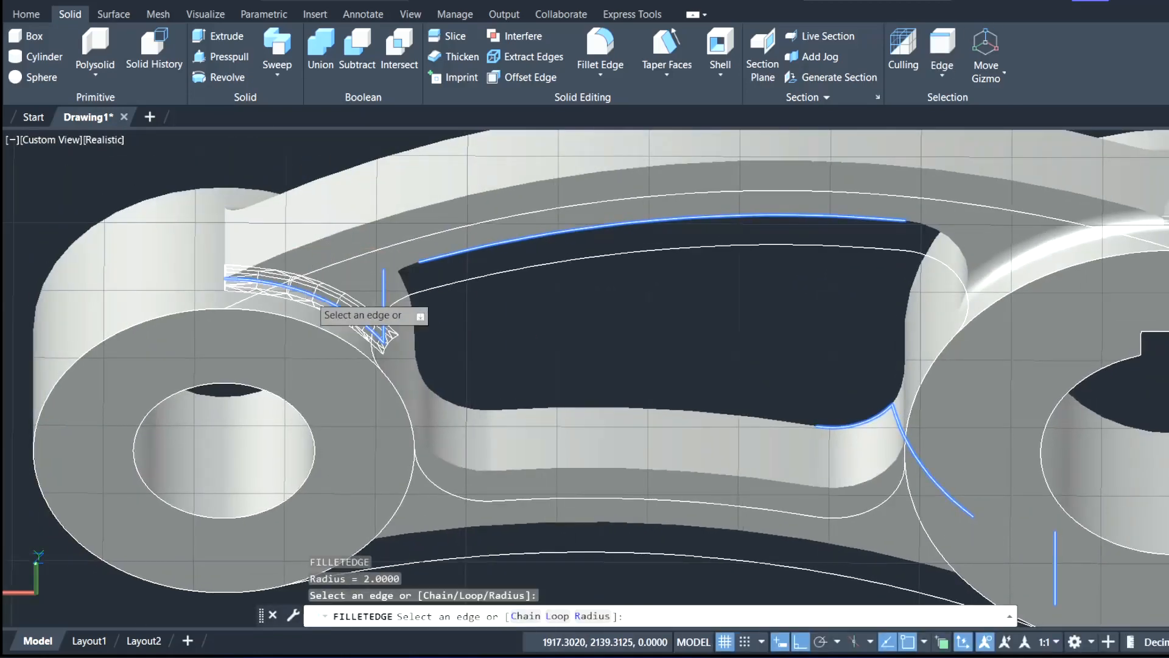
left_click(313, 301)
middle_click_drag(510, 486, 368, 413, "shift")
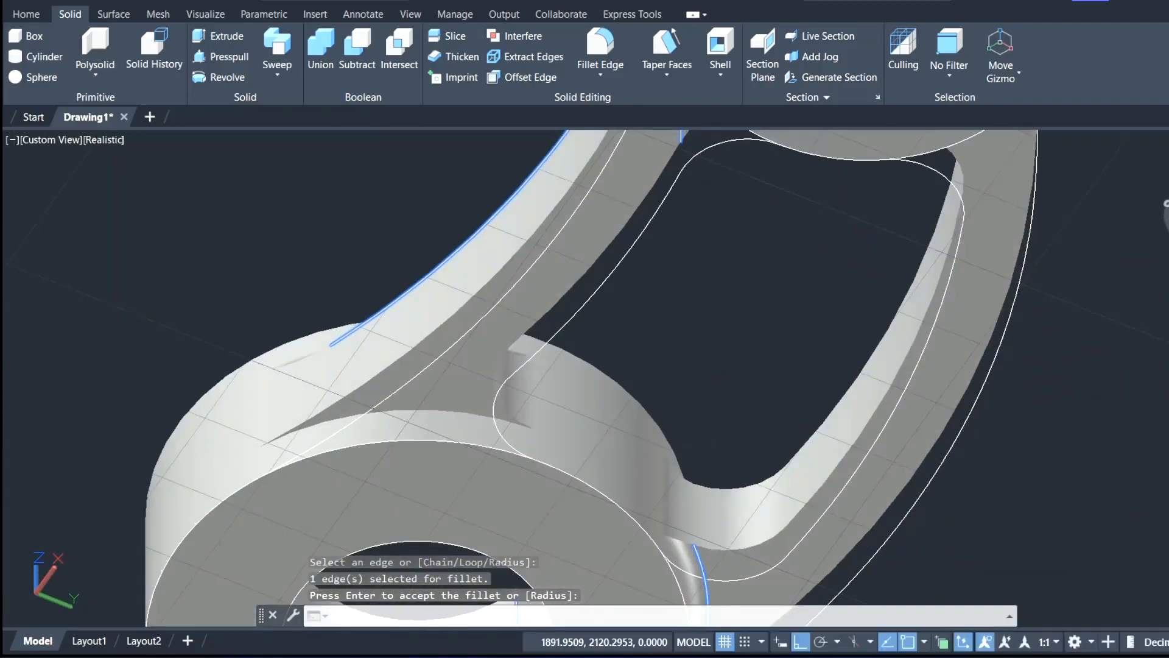
key("Return")
- Fillet the underside edge between the inward-curving arm and the large boss with a radius of 2
key("Return")
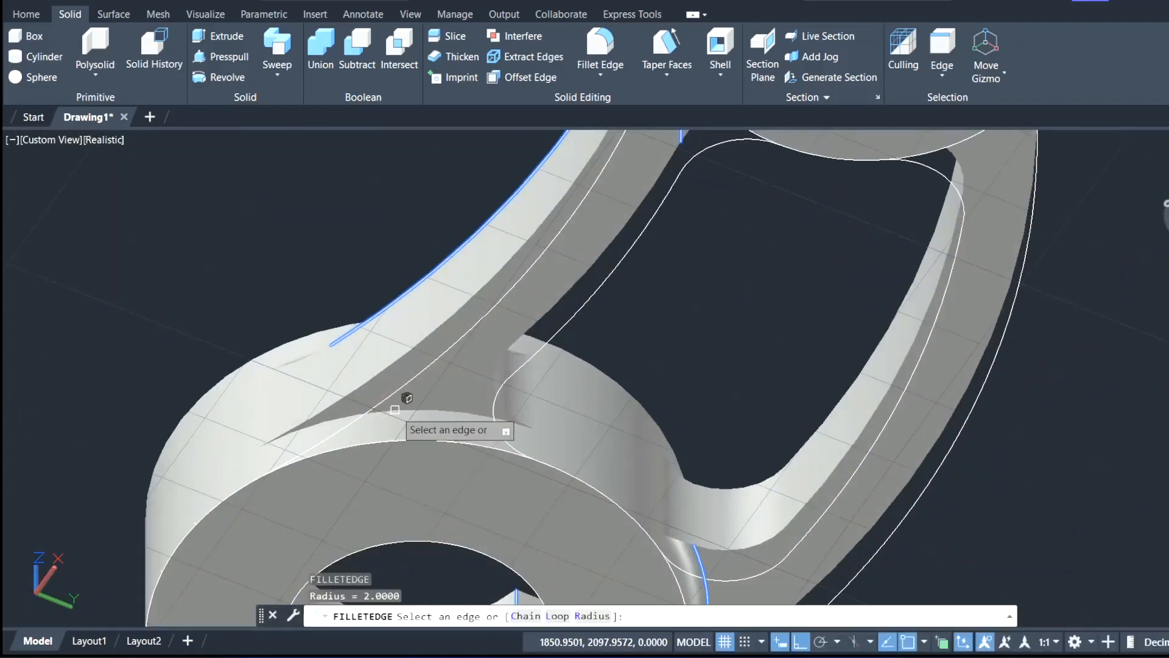
left_click(404, 405)
middle_click_drag(735, 313, 1005, 365, "shift")
key("Return")
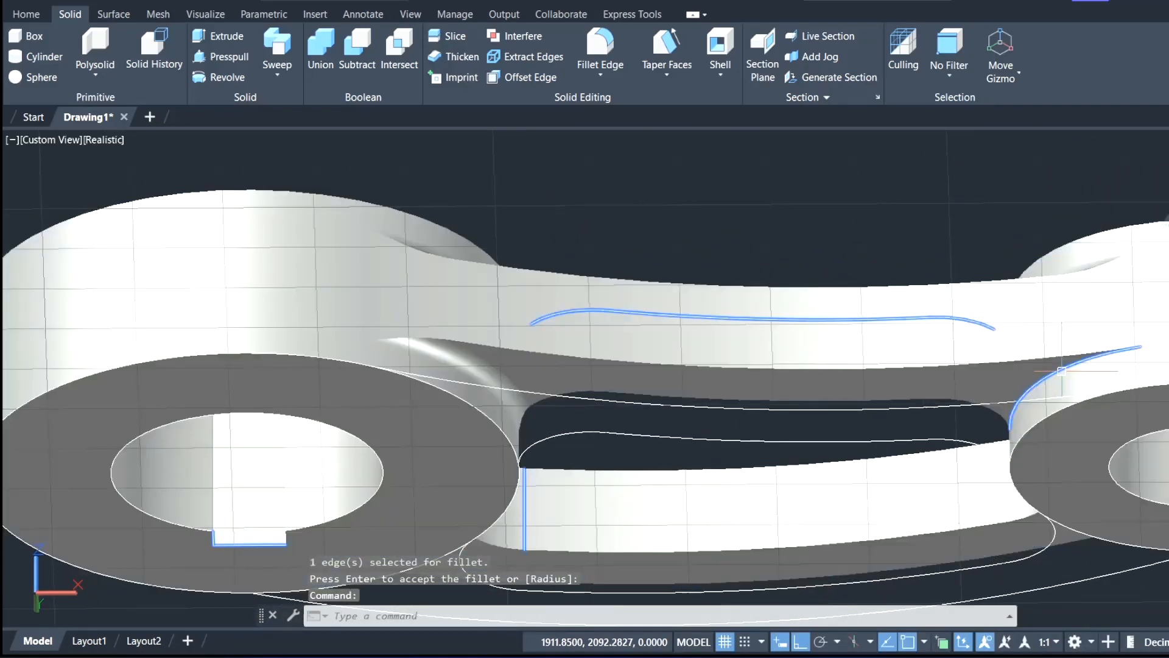
- Fillet the underside edge between the inward-curving arm and the small boss with a radius of 2
key("Return")
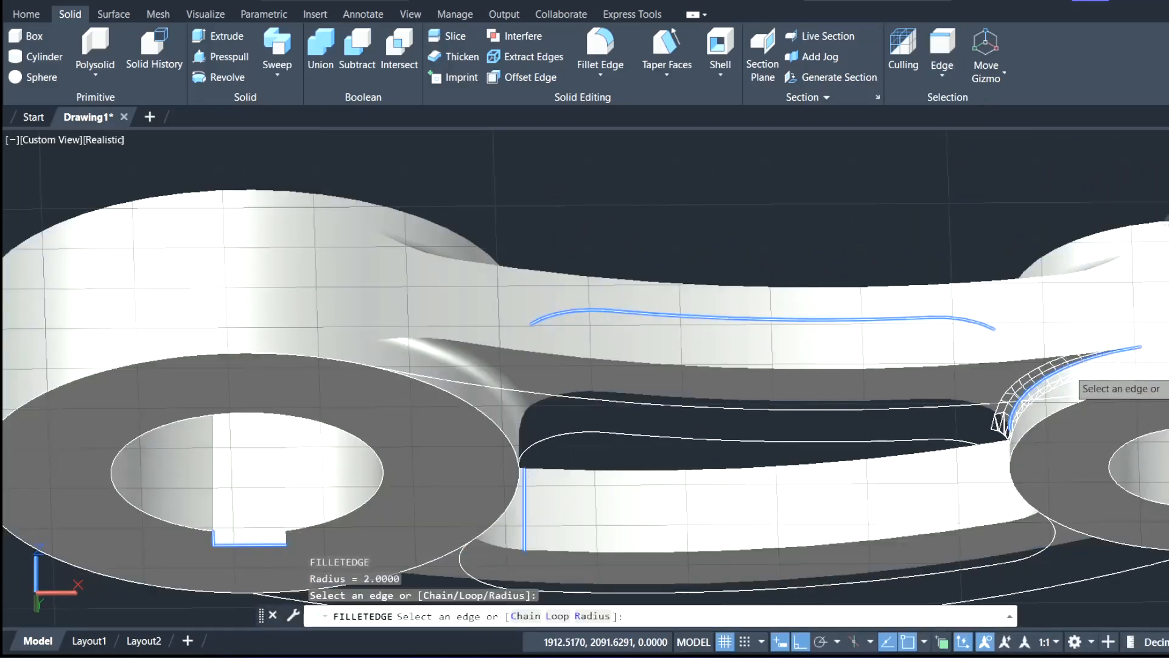
left_click(1081, 355)
scroll(663, 245, "down", 4)
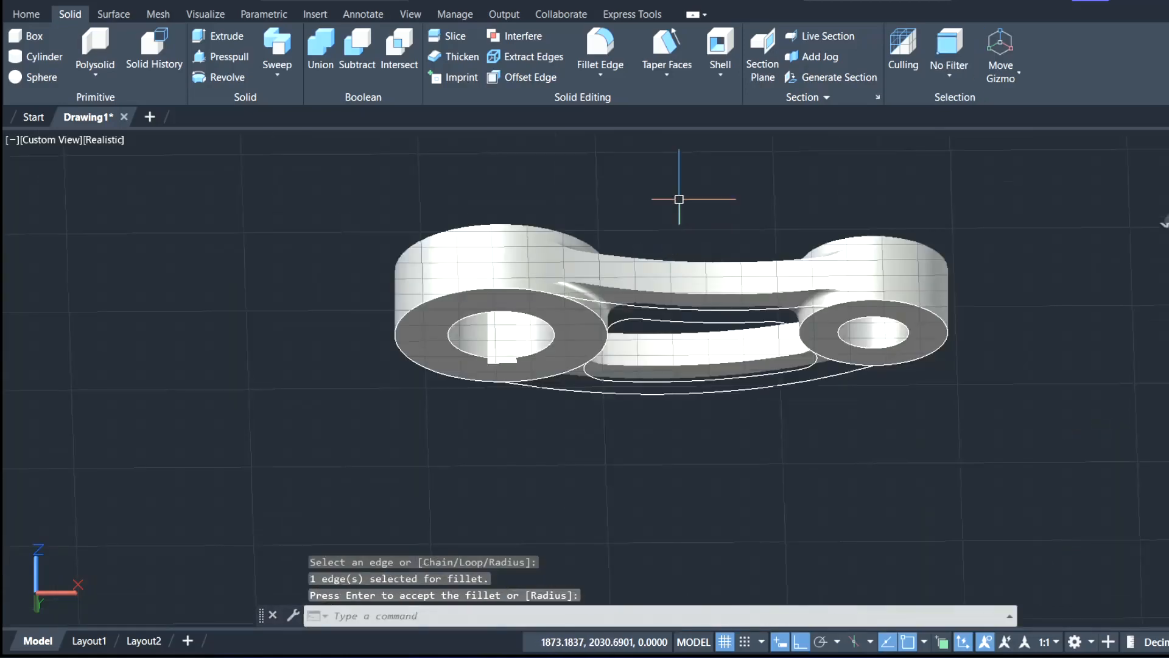
- Try to union everything in the link, selecting the whole part and its profile curves from above
middle_click_drag(679, 199, 670, 511, "shift")
middle_click_drag(677, 432, 477, 517)
middle_click_drag(754, 263, 683, 292)
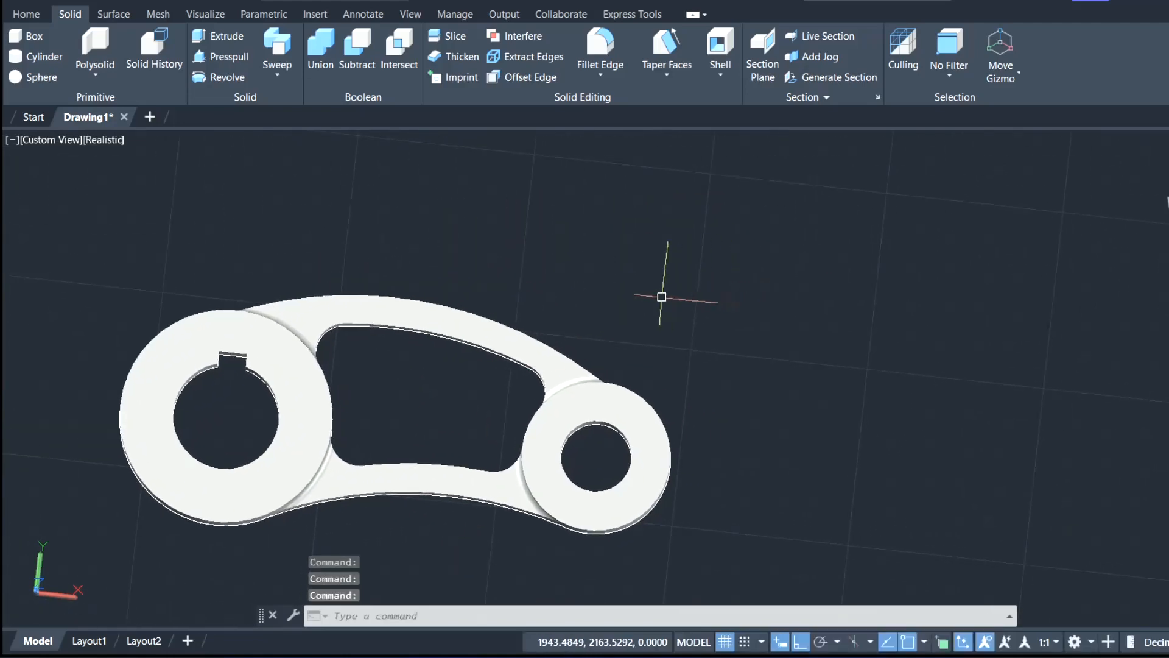
left_click(31, 11)
left_click(234, 37)
scroll(783, 388, "down", 2)
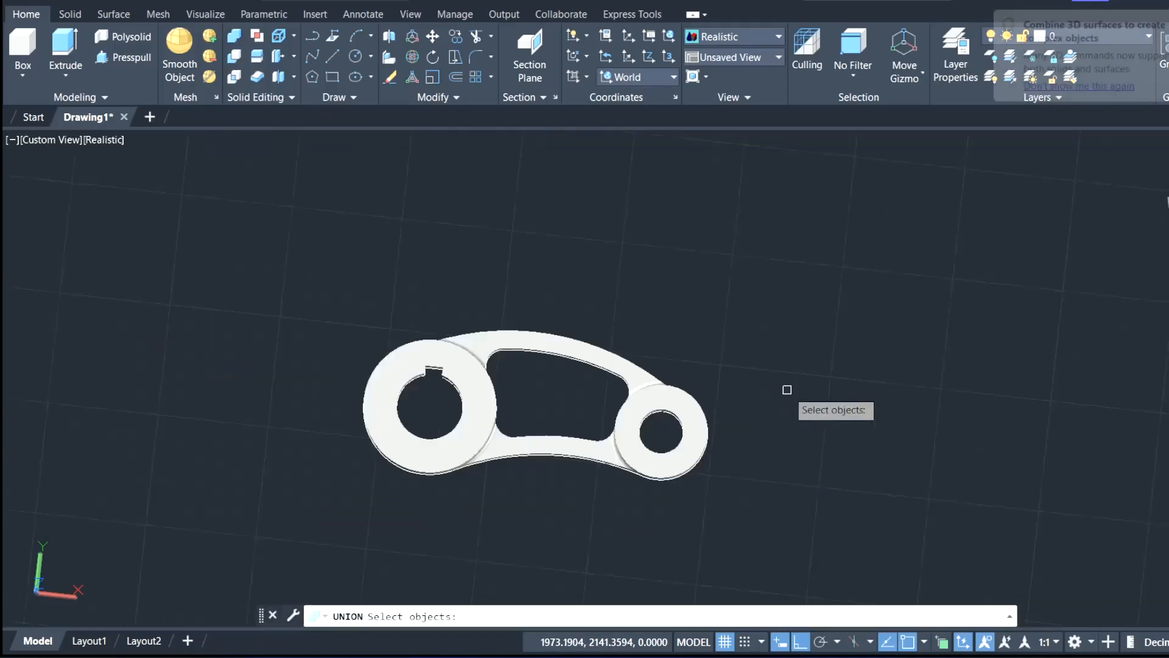
middle_click_drag(783, 388, 778, 292)
left_click(294, 198)
left_click(825, 437)
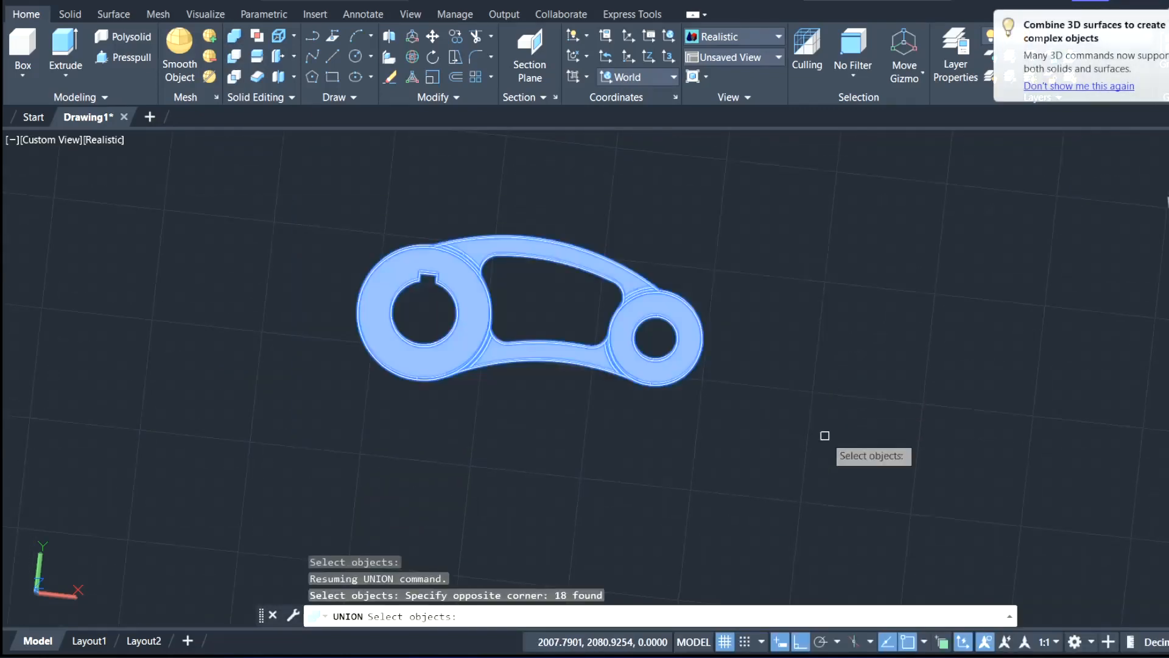
key("Return")
middle_click_drag(556, 324, 549, 371)
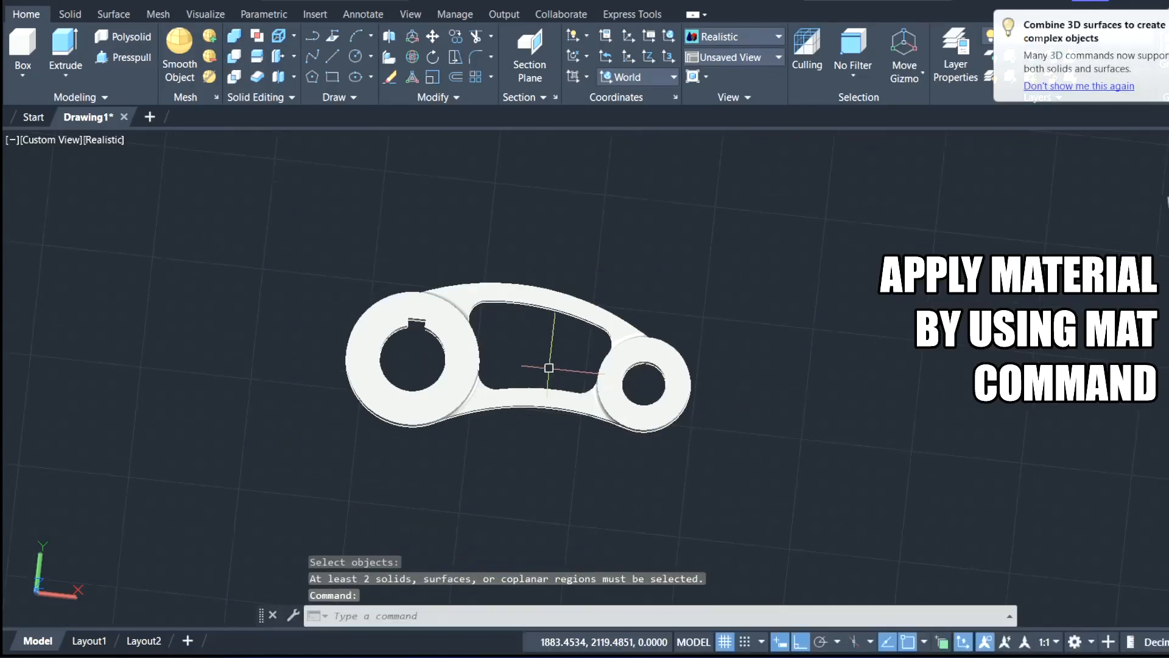
- Run the MAT command to apply a dark blue material to the link
type("MAT")
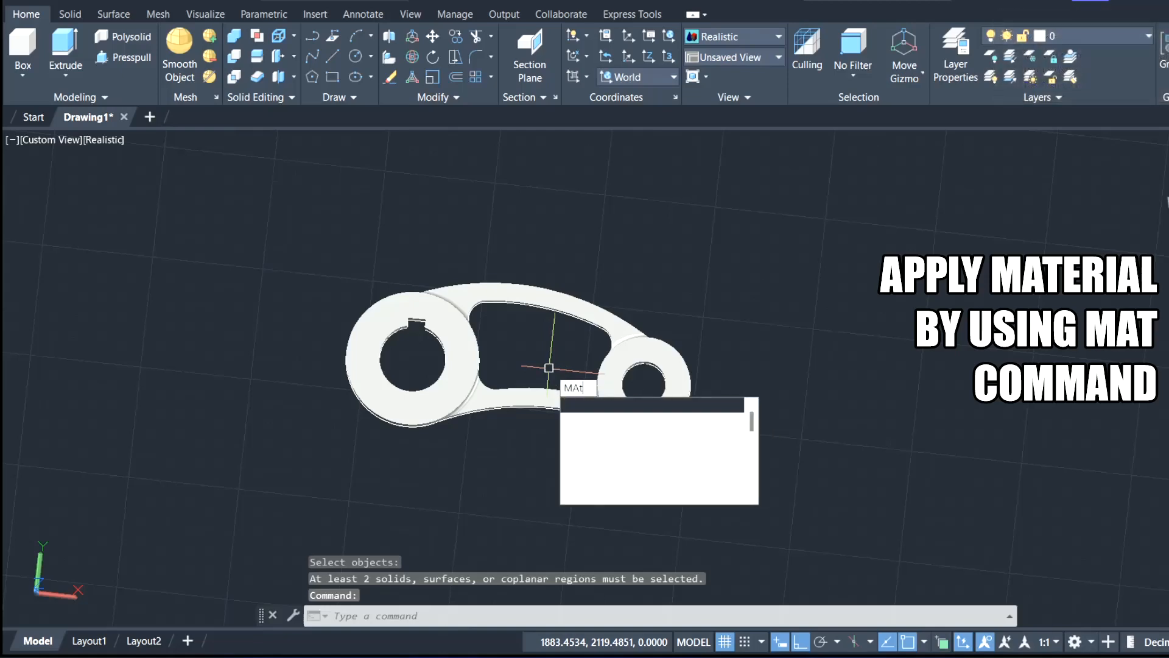
key("Return")
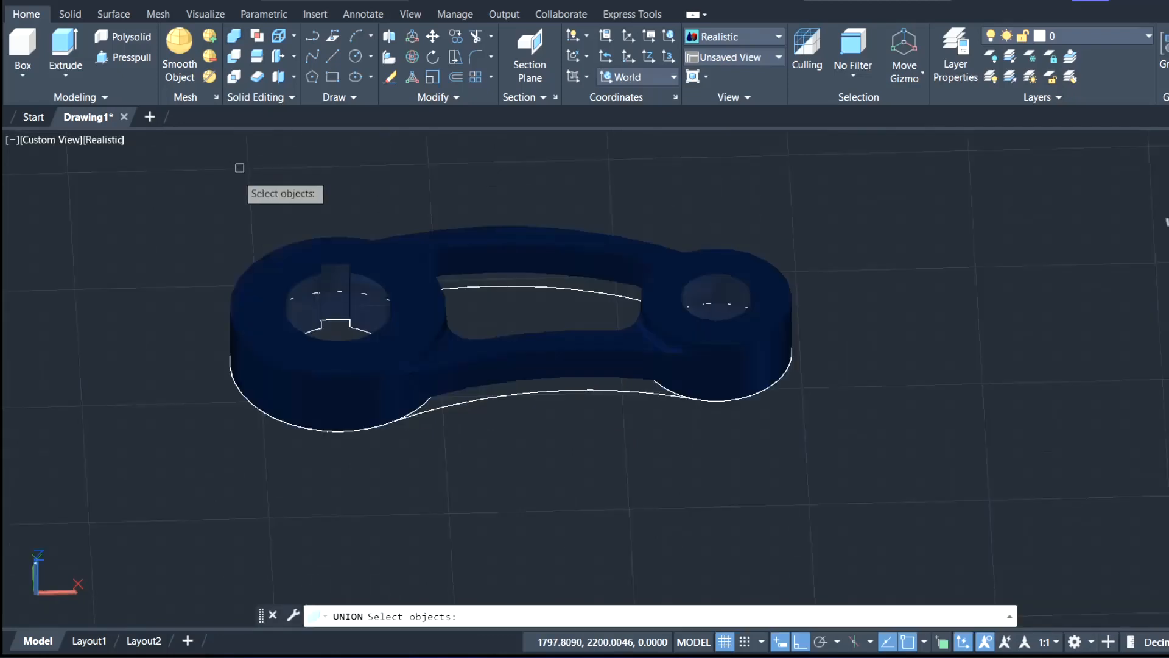
- Try the union once more on the dark blue link together with its profile curves
left_click(191, 176)
left_click(906, 459)
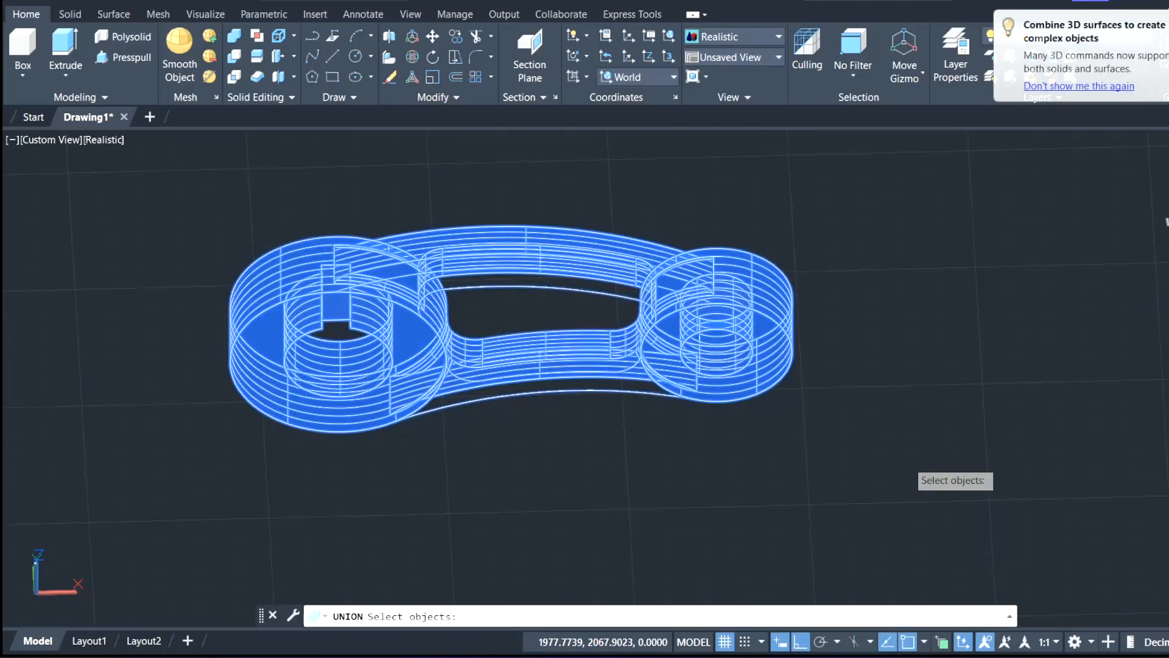
key("Return")
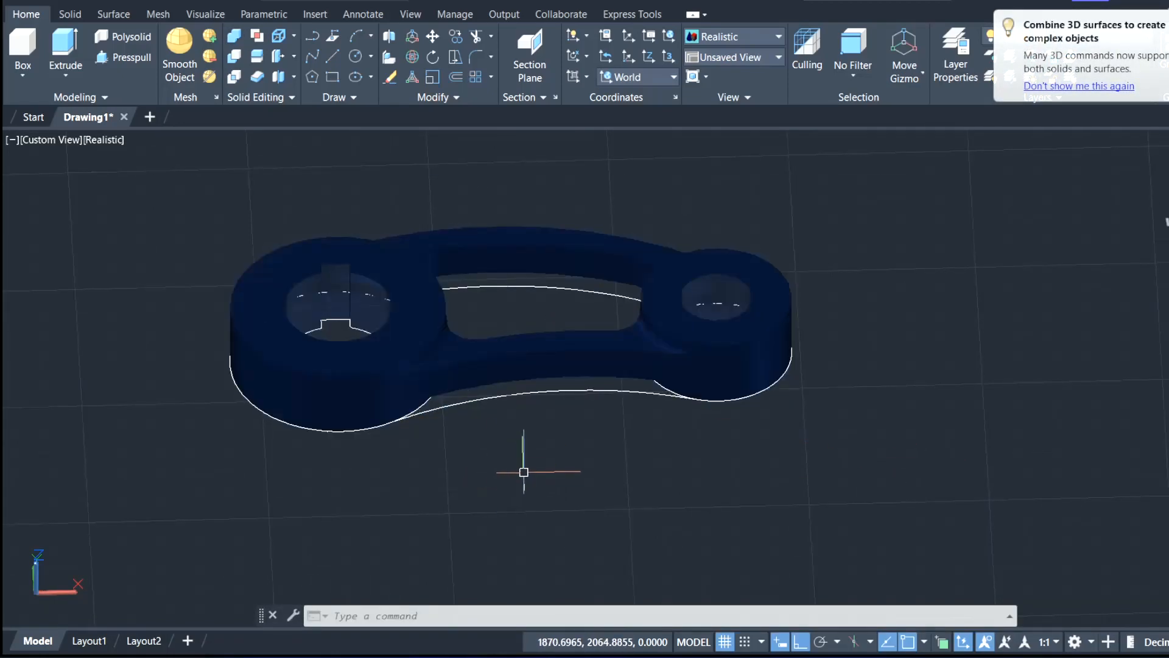
middle_click_drag(525, 469, 963, 269, "shift")
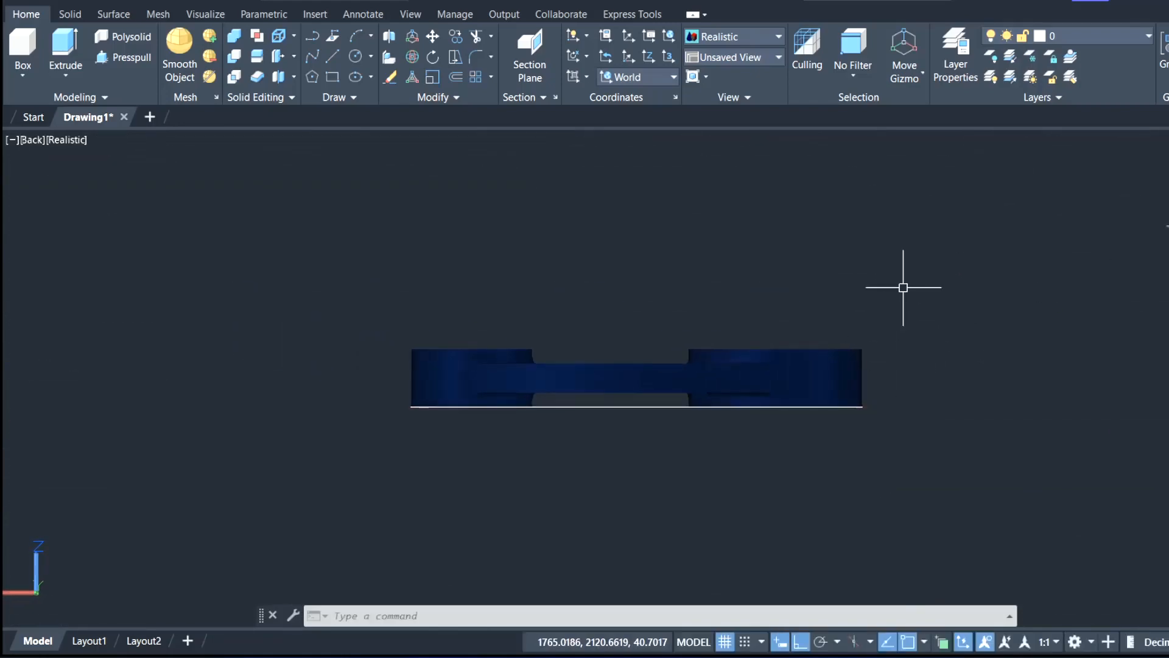
scroll(627, 398, "up", 3)
middle_click_drag(779, 444, 386, 558, "shift")
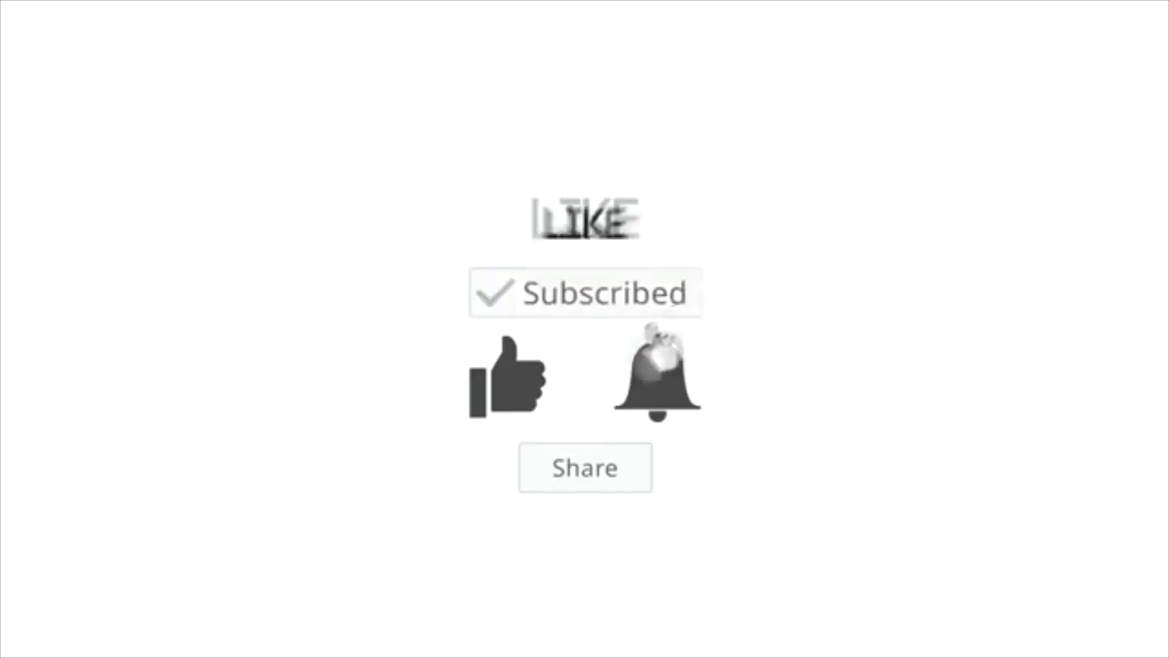